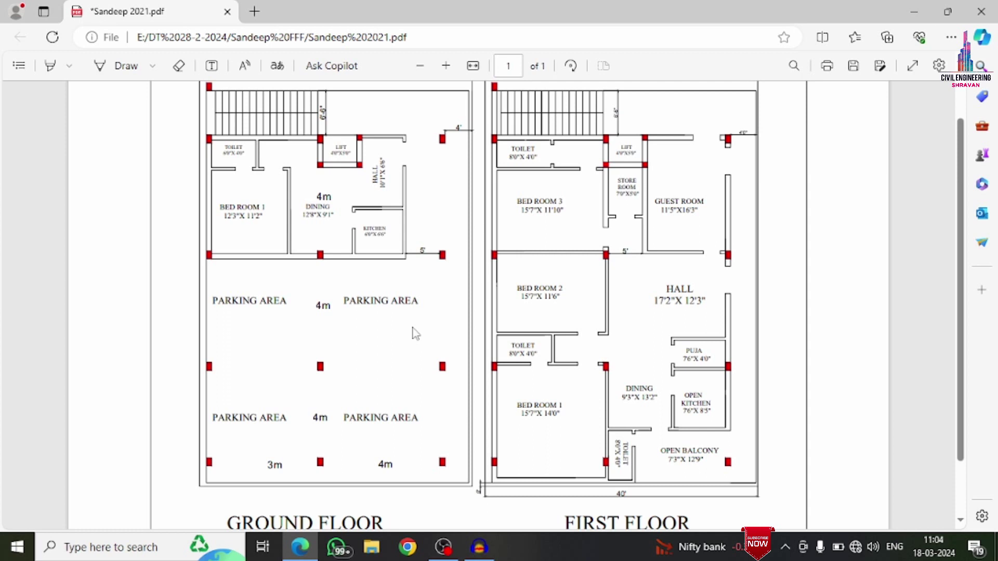
Minimize the floor plan PDF and create a new desktop folder named G+3+P.
left_click(916, 11)
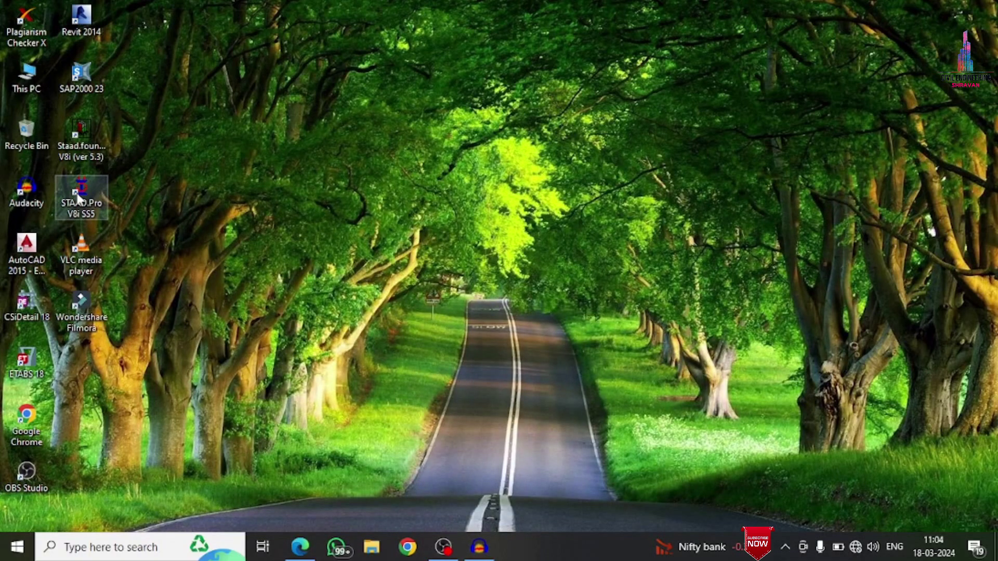
right_click(238, 199)
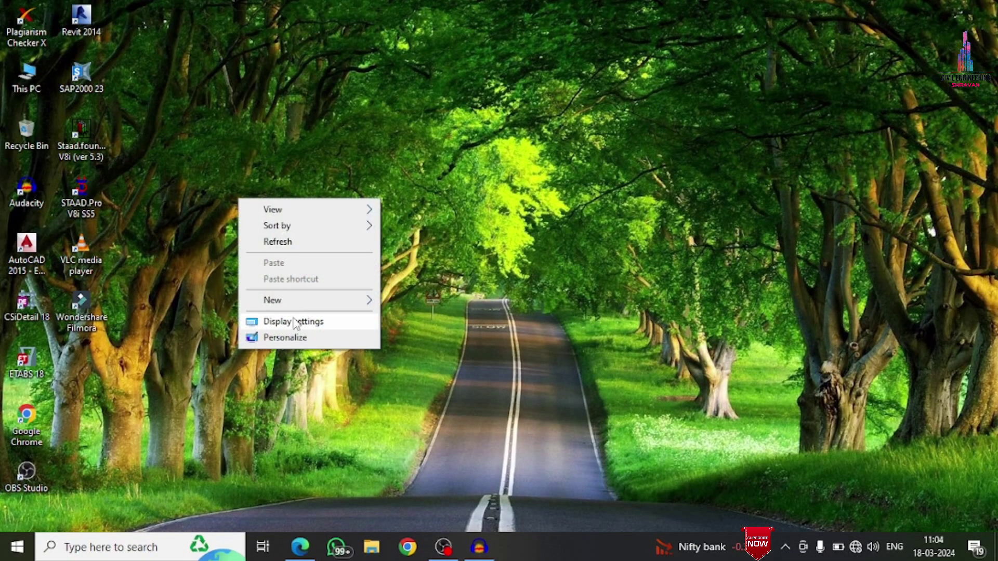
mouse_move(295, 306)
left_click(398, 304)
type("G+3")
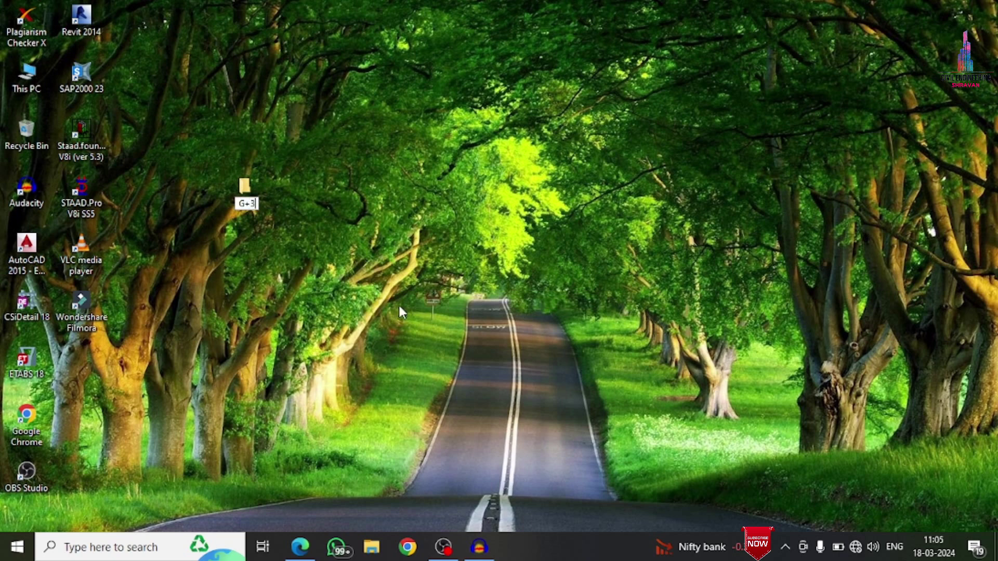
type("+P")
key("Return")
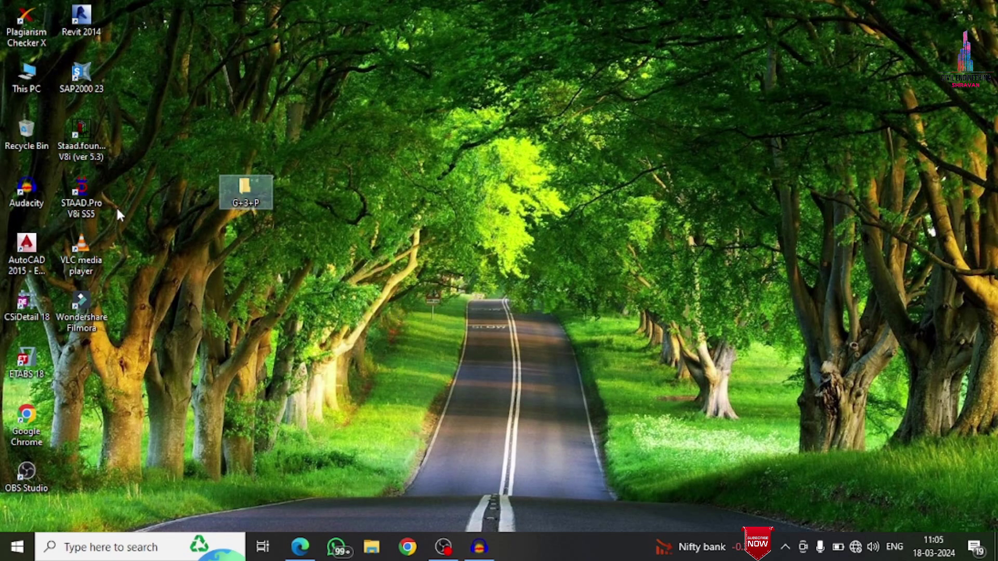
Launch STAAD.Pro and start a new Space project with the file name G+3+P.
double_click(88, 209)
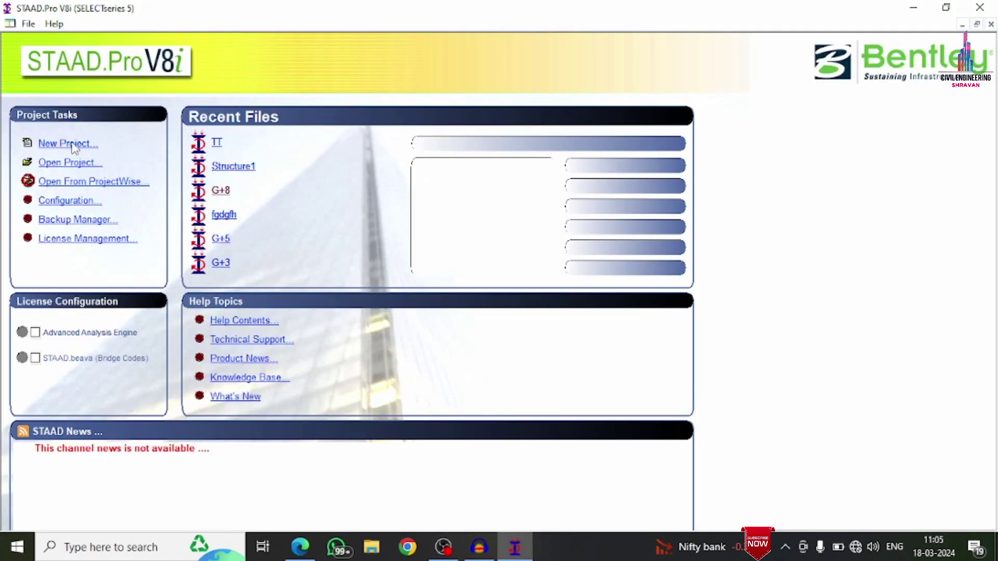
left_click(73, 146)
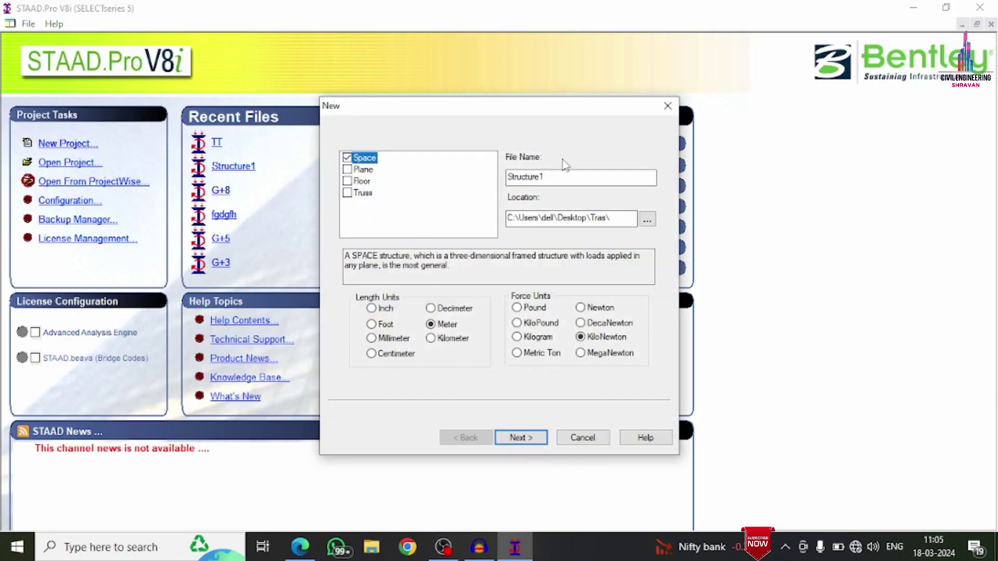
double_click(556, 177)
type("G+3+P")
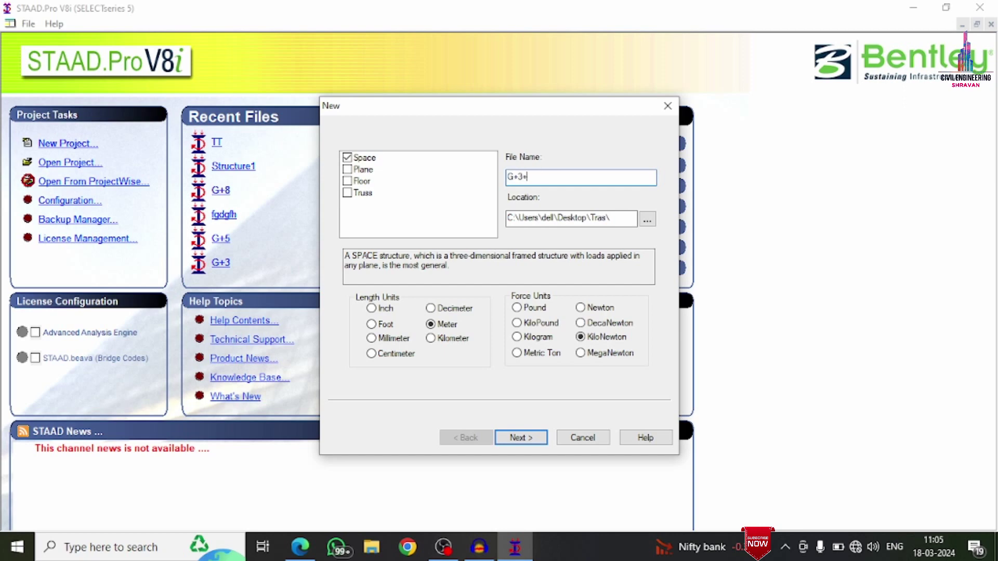
Set the project location to the G+3+P desktop folder and finish the setup with meter and kilonewton units.
left_click(647, 219)
scroll(602, 325, "down", 5)
left_click(436, 345)
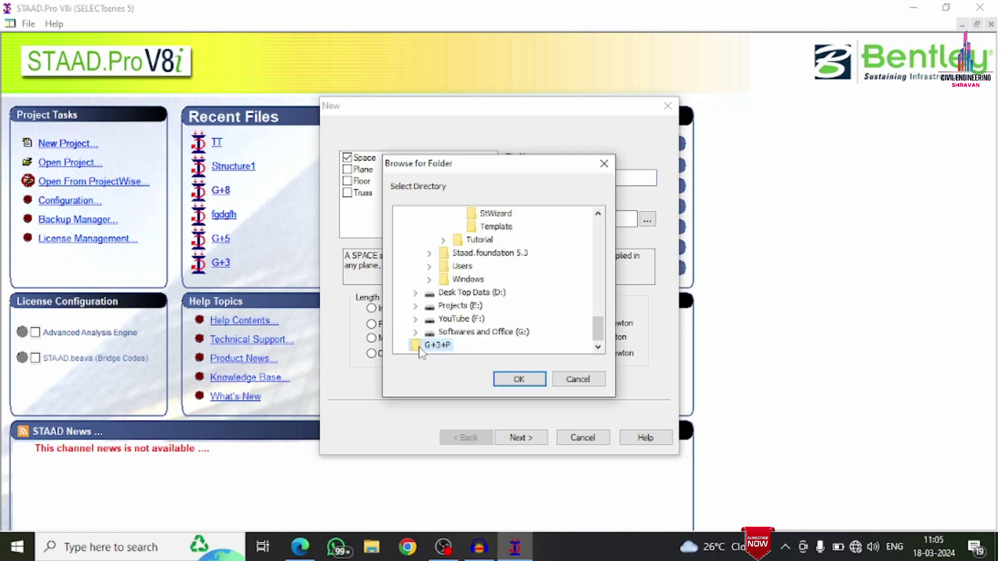
left_click(498, 381)
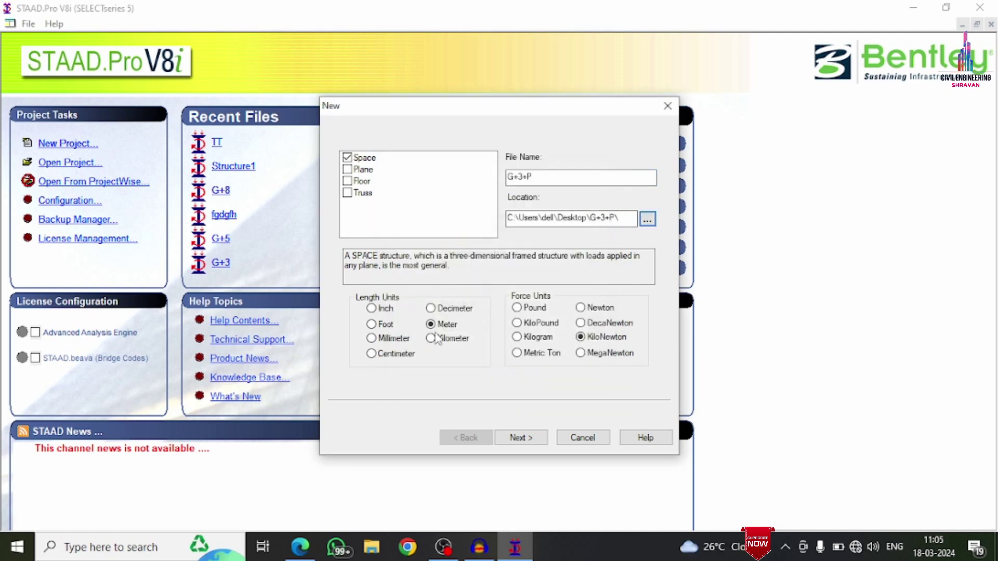
left_click(526, 440)
left_click(524, 440)
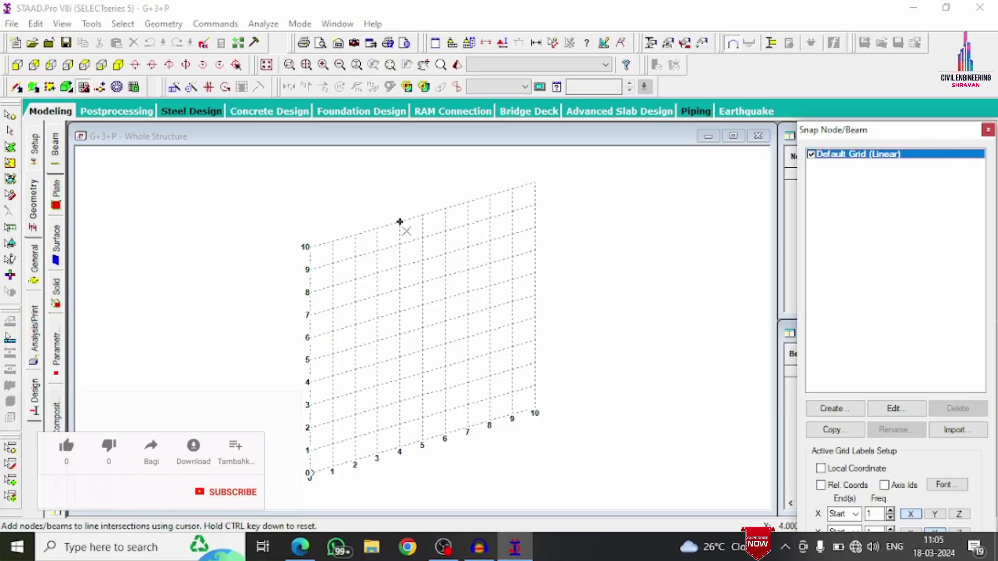
Run the Structure Wizard and start a Bay Frame from the Frame Models.
left_click(16, 65)
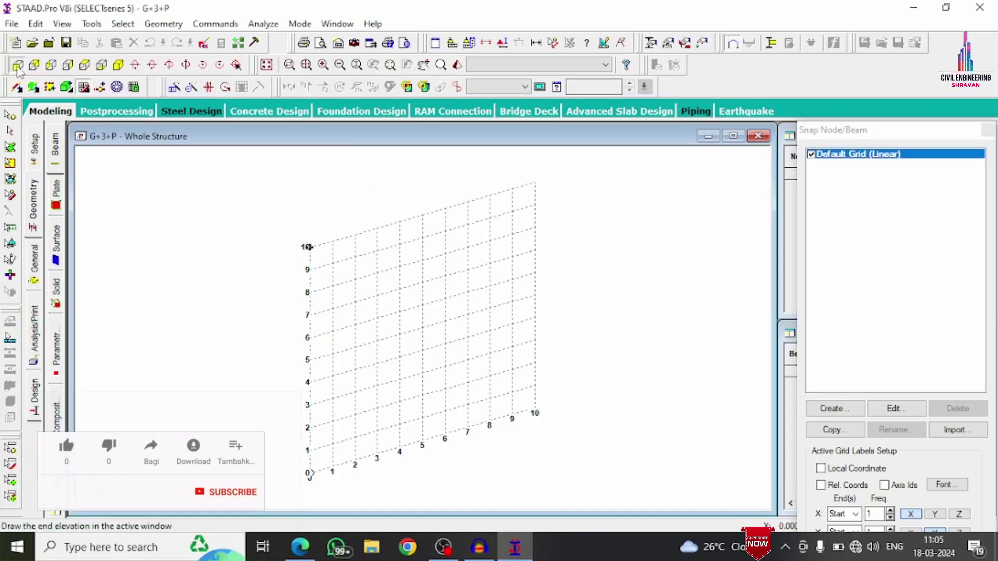
left_click(169, 26)
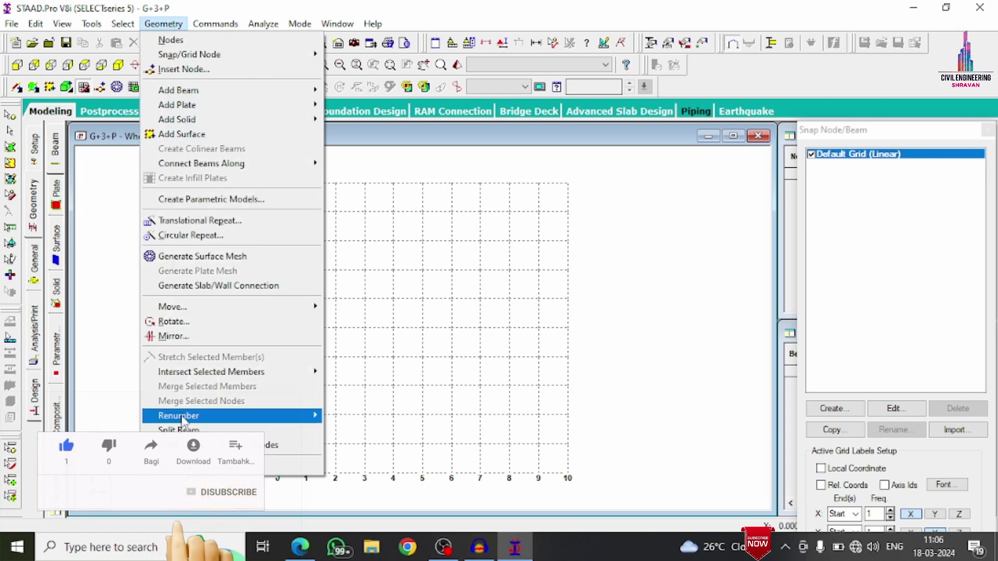
left_click(294, 466)
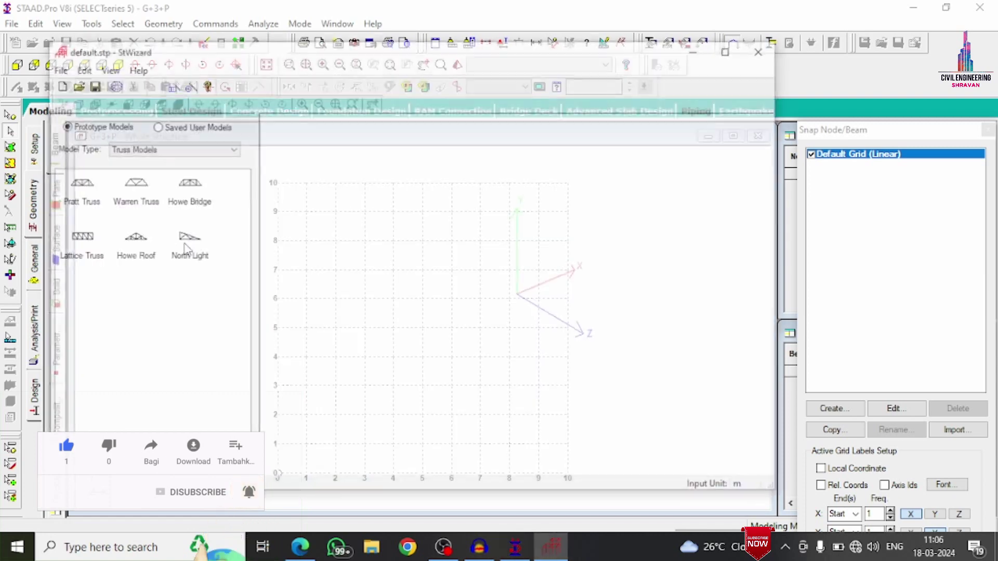
left_click(163, 151)
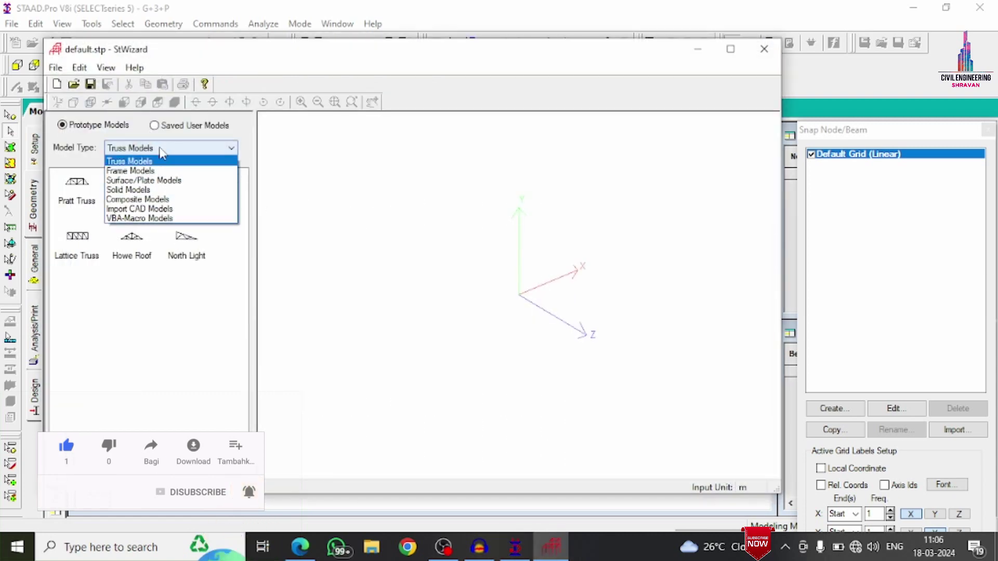
left_click(146, 173)
left_click(146, 178)
double_click(86, 191)
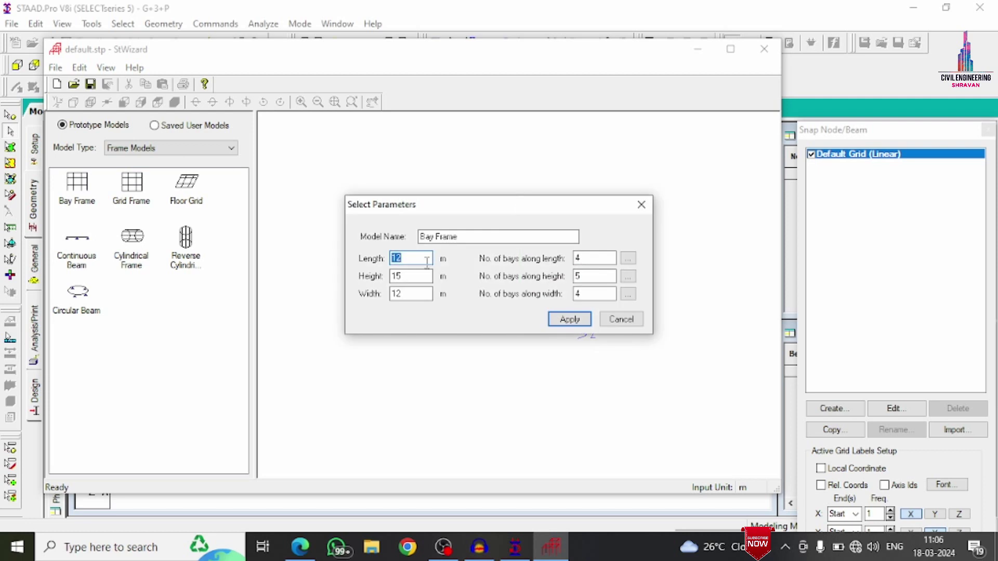
Set the bay frame's length to 7 m with 2 bays and its height to 15 m.
type("7")
key("Tab")
type("2")
double_click(578, 259)
type("2")
double_click(398, 276)
type("15")
key("Tab")
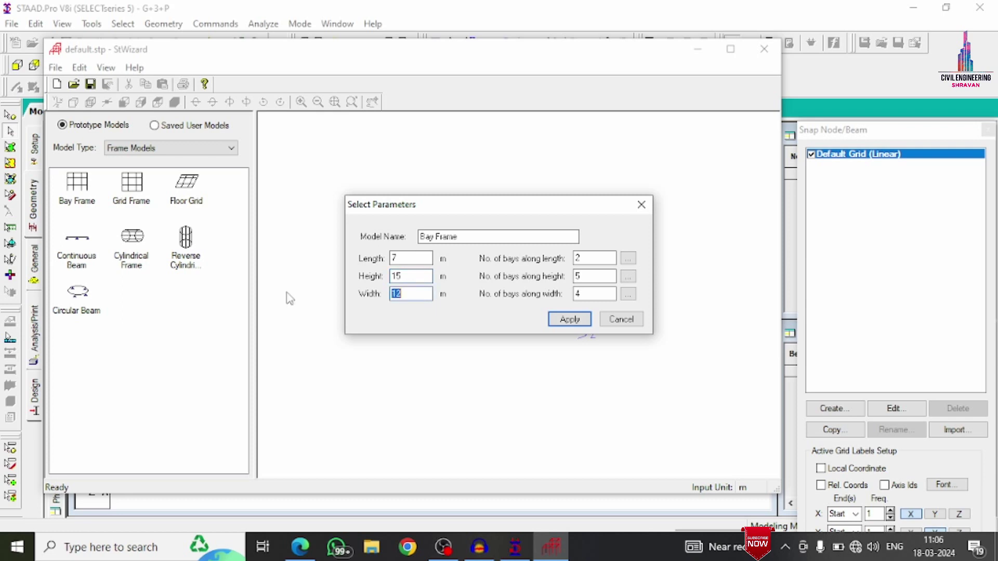
Set the bay frame's width to 12 m with 3 bays and generate the frame.
type("1")
key("Tab")
key("Tab")
type("3")
left_click(563, 320)
left_click_drag(571, 164, 539, 289)
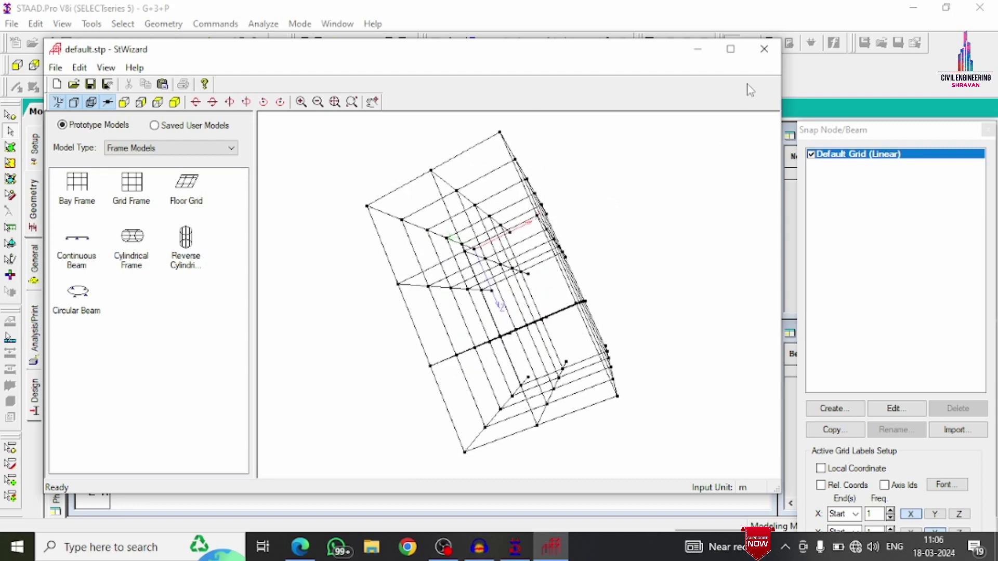
Transfer the wizard frame into the main model at X, Y and Z of 0 m and close the snap grid.
left_click(764, 49)
left_click(534, 304)
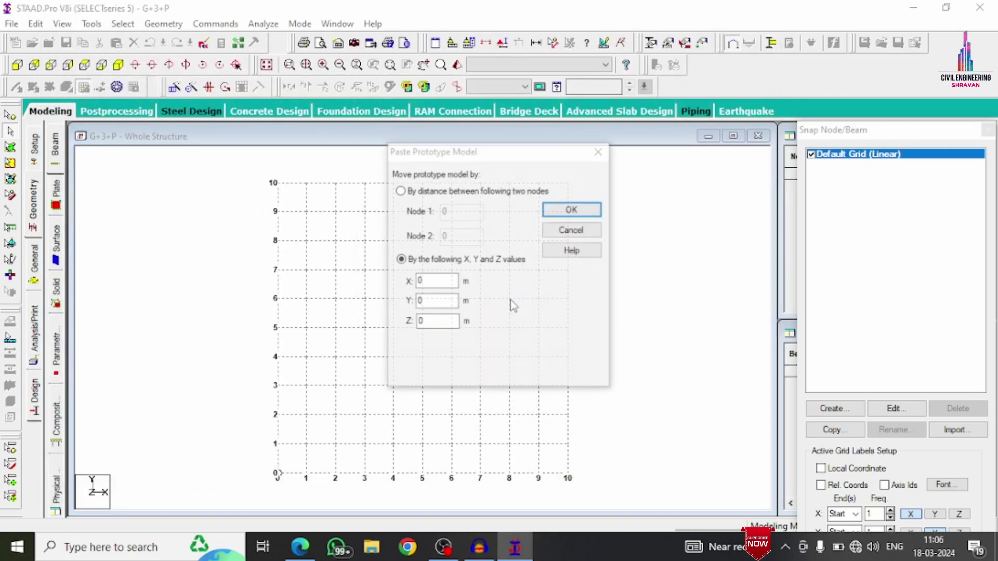
left_click(569, 208)
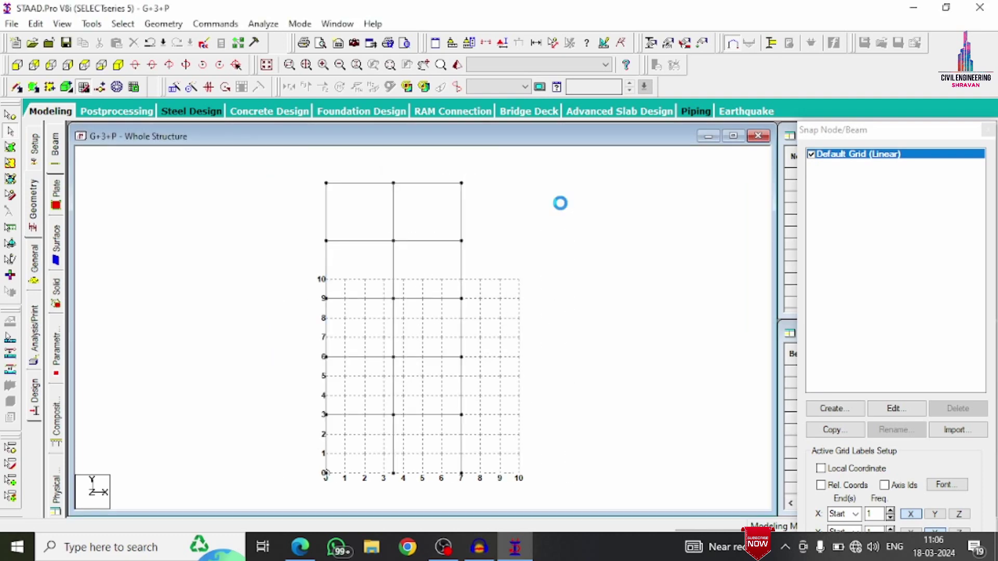
left_click(119, 65)
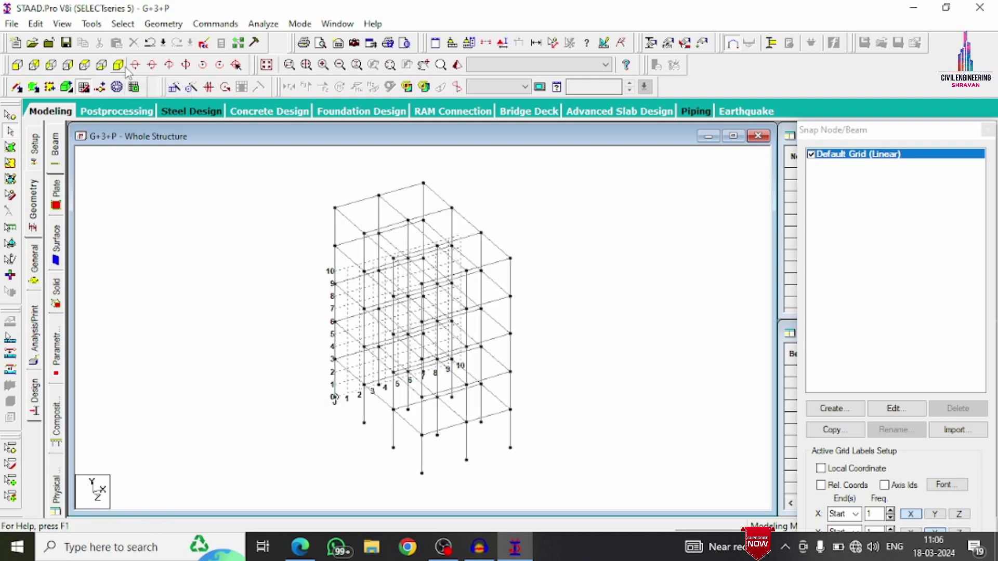
left_click(83, 87)
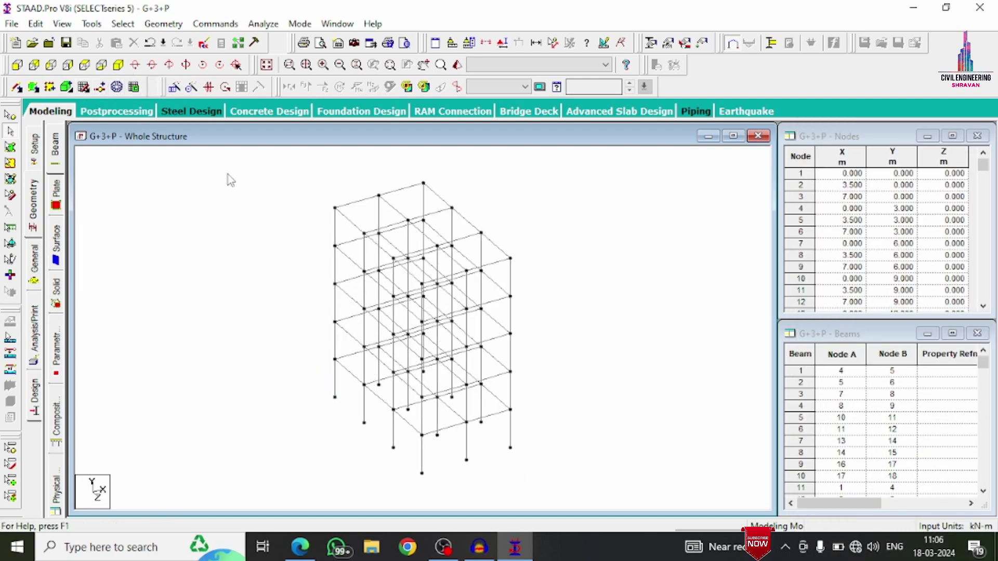
left_click(17, 65)
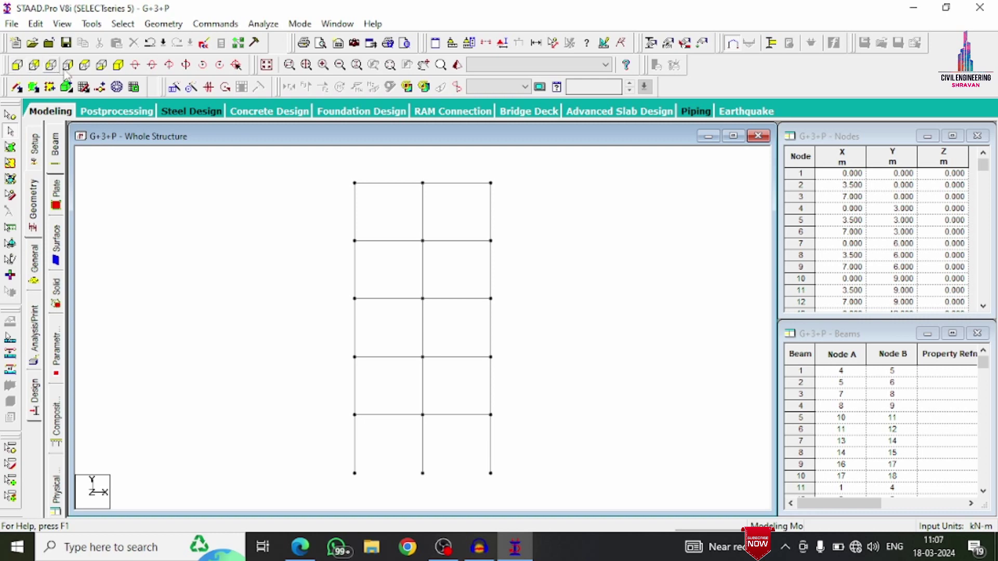
left_click(118, 65)
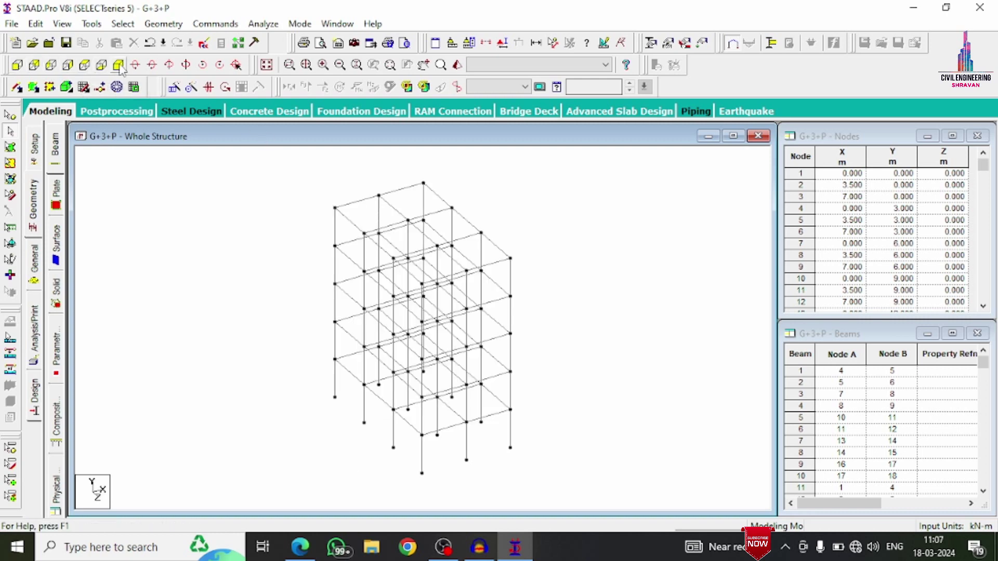
left_click(510, 277)
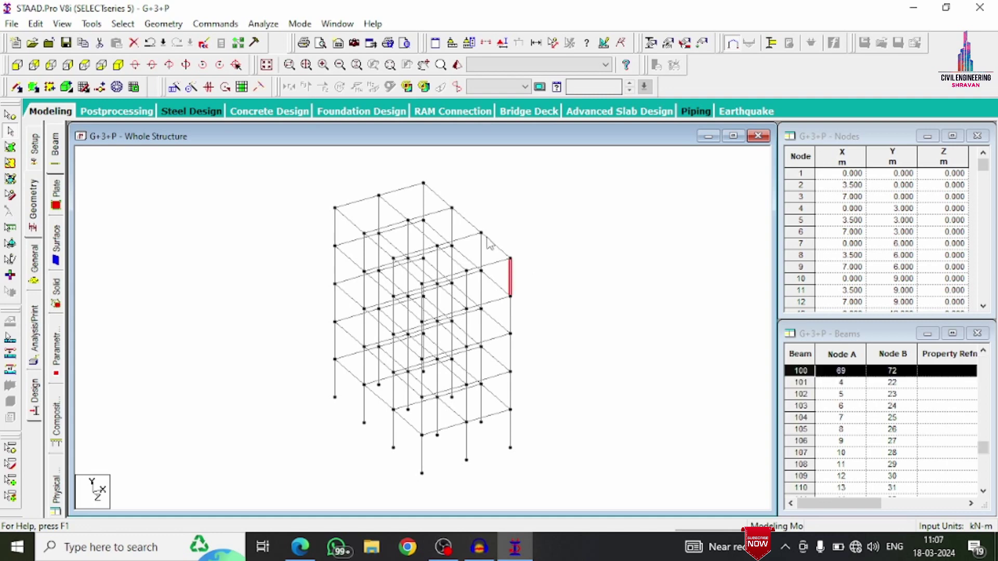
left_click(514, 226)
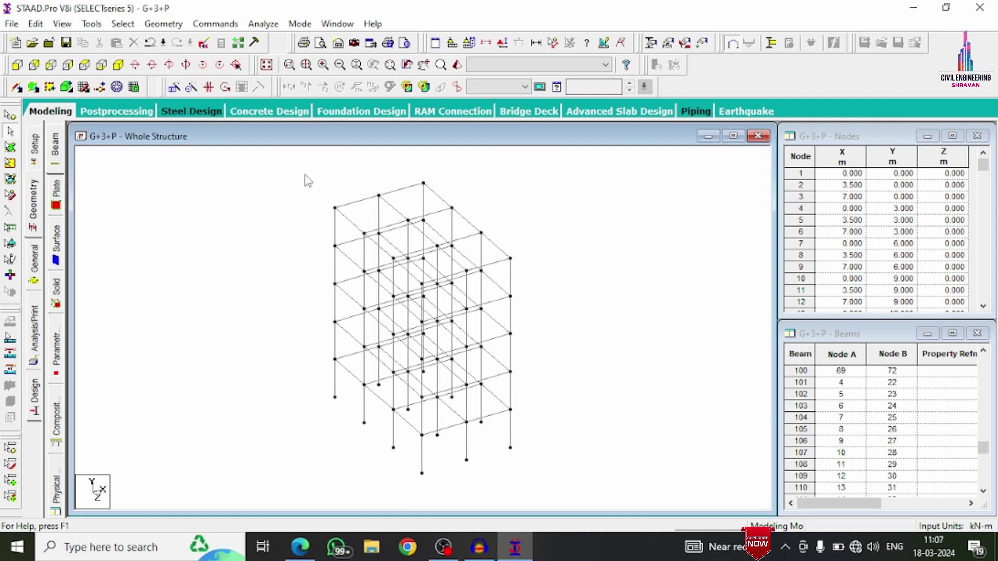
Select the topmost storey's beams and columns and display only those highlighted members in isometric view.
left_click(17, 64)
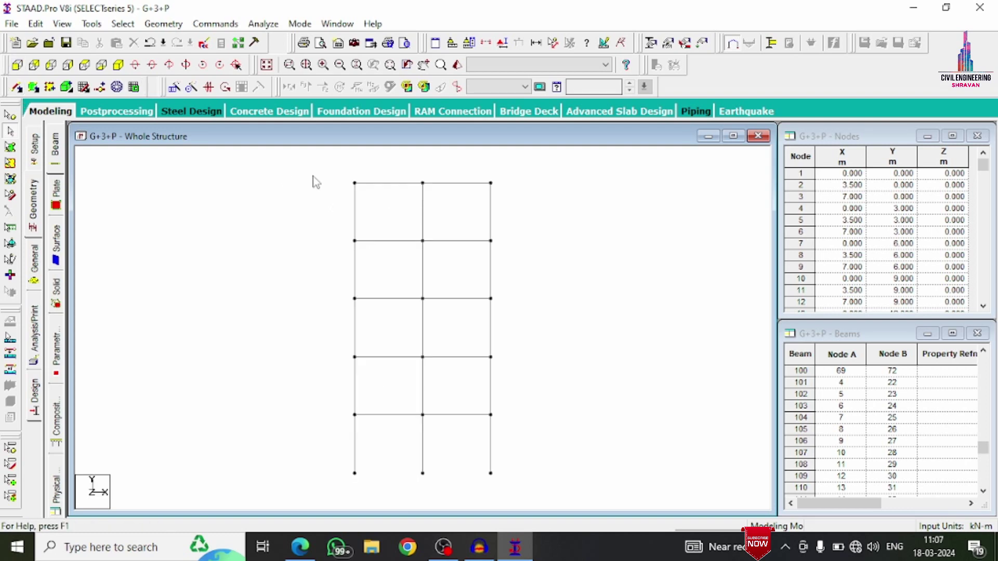
left_click_drag(500, 230, 329, 163)
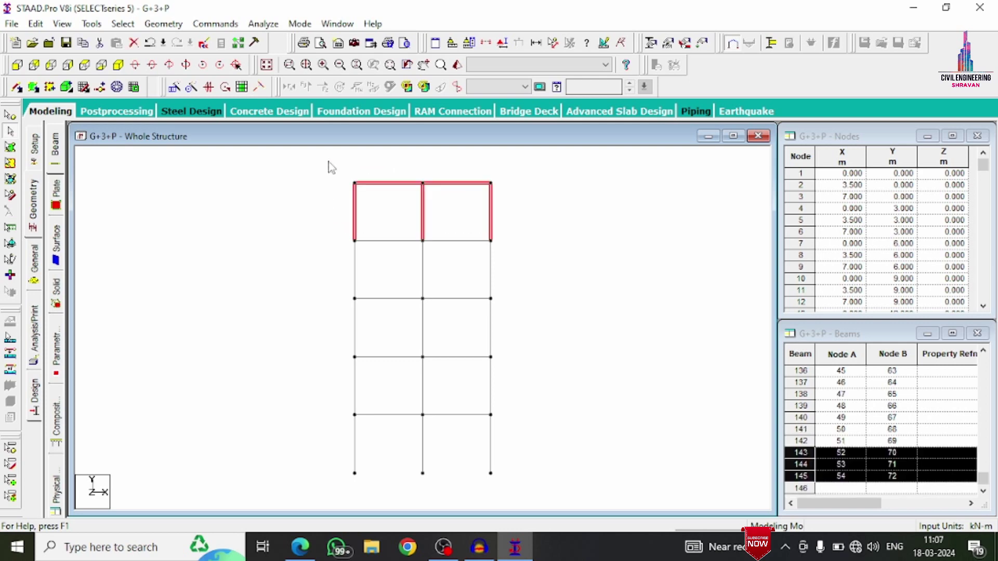
left_click(488, 44)
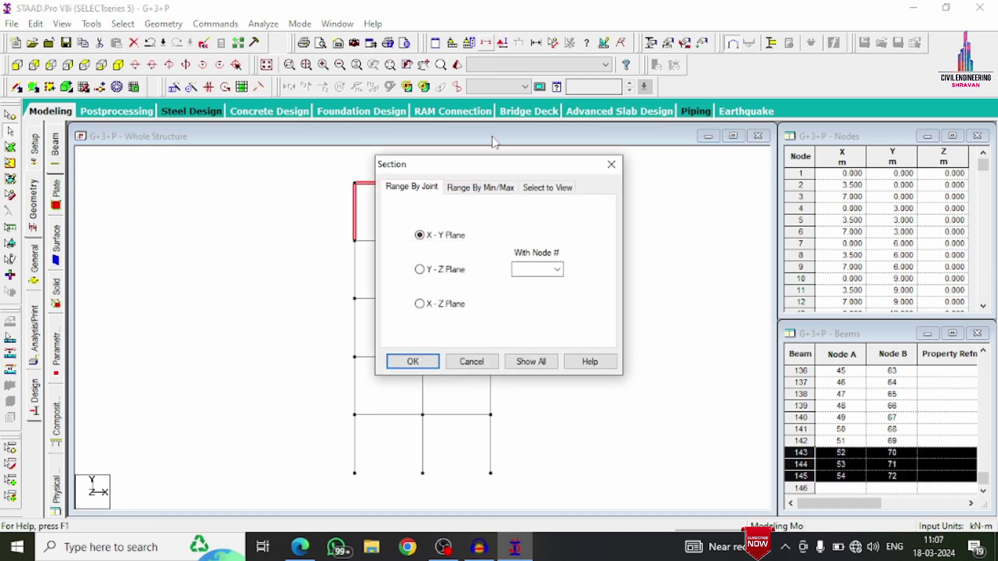
left_click(530, 188)
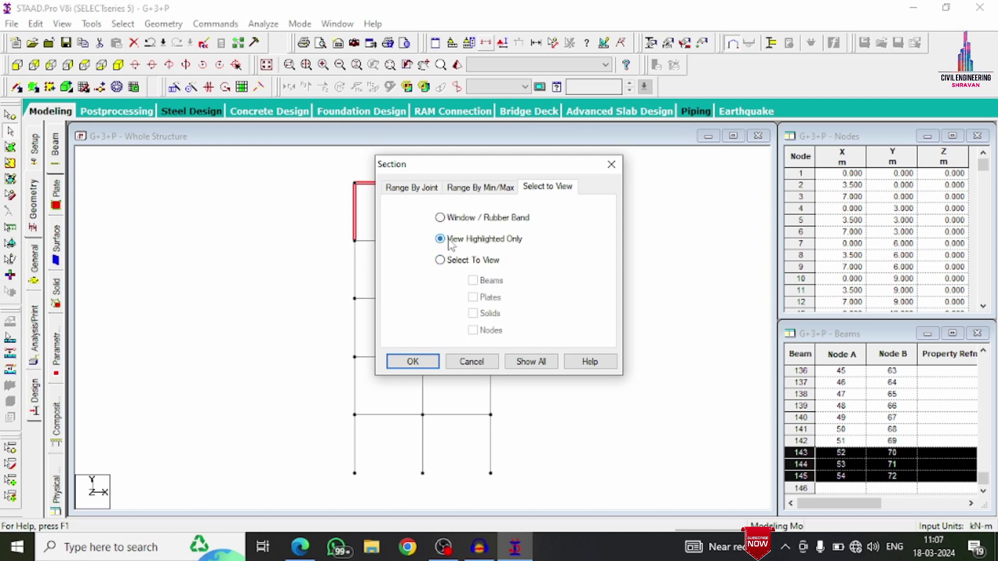
left_click(397, 361)
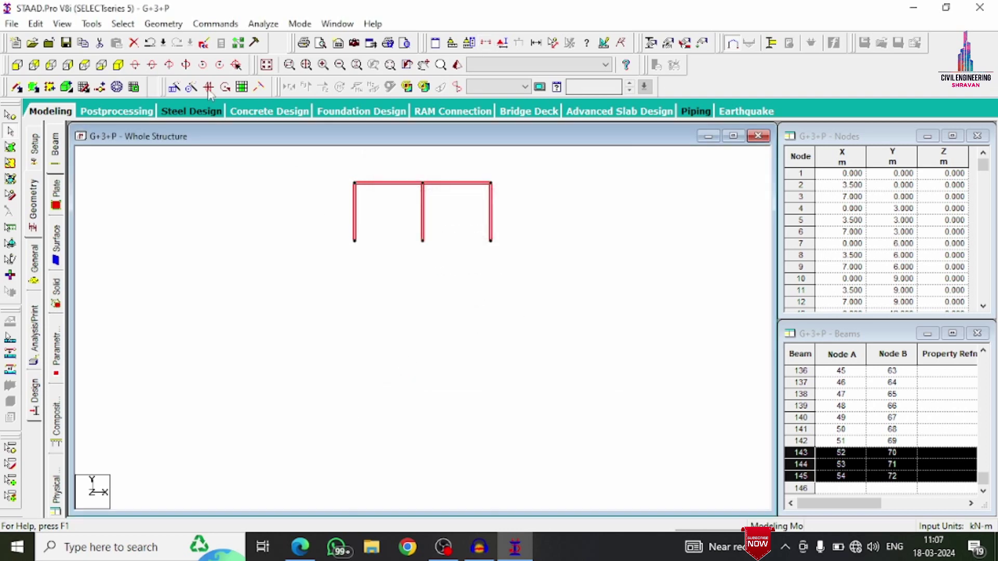
left_click(121, 66)
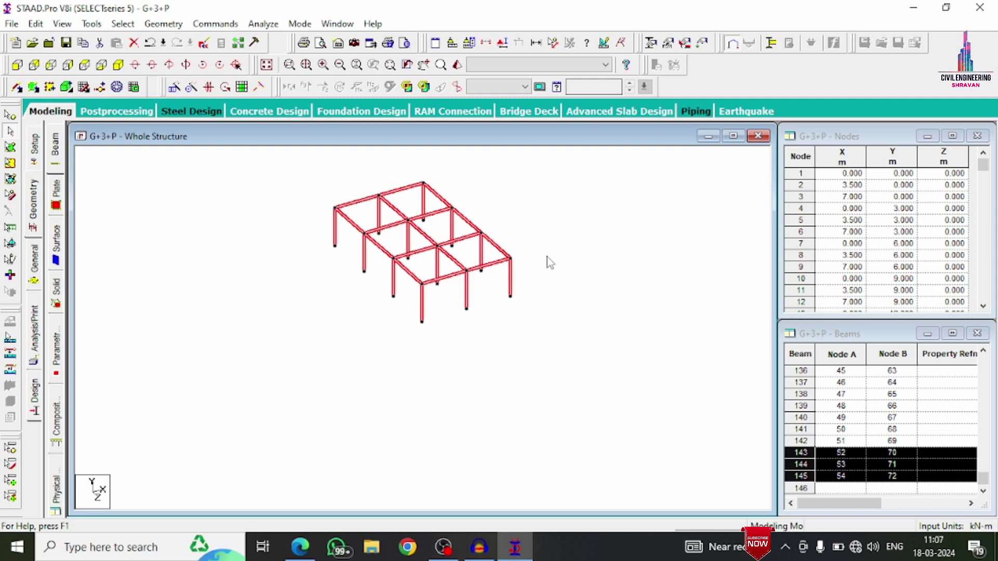
left_click(257, 241)
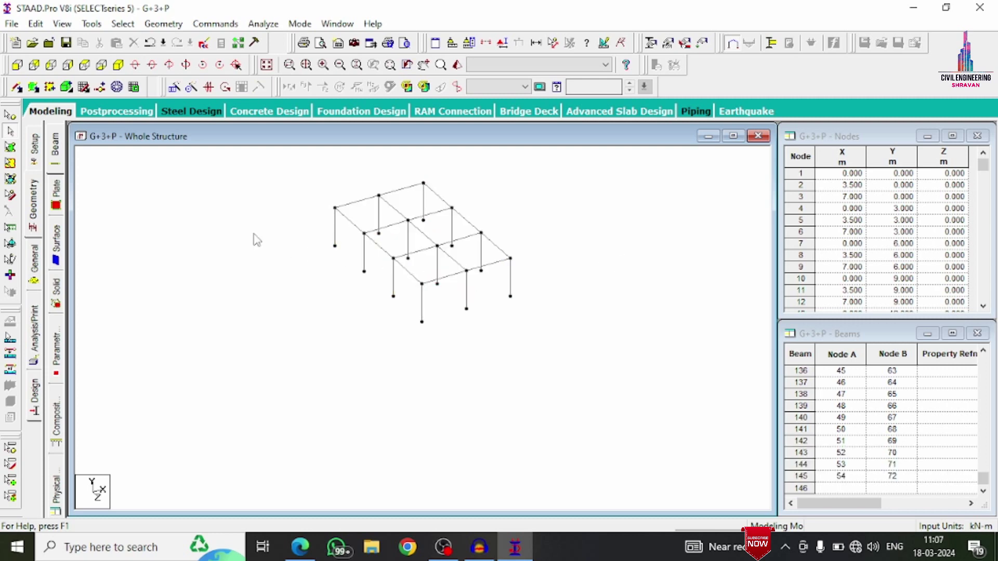
Delete the top storey's beams and columns in the two front bay rows, leaving the rear row at Z = 0.
left_click(85, 65)
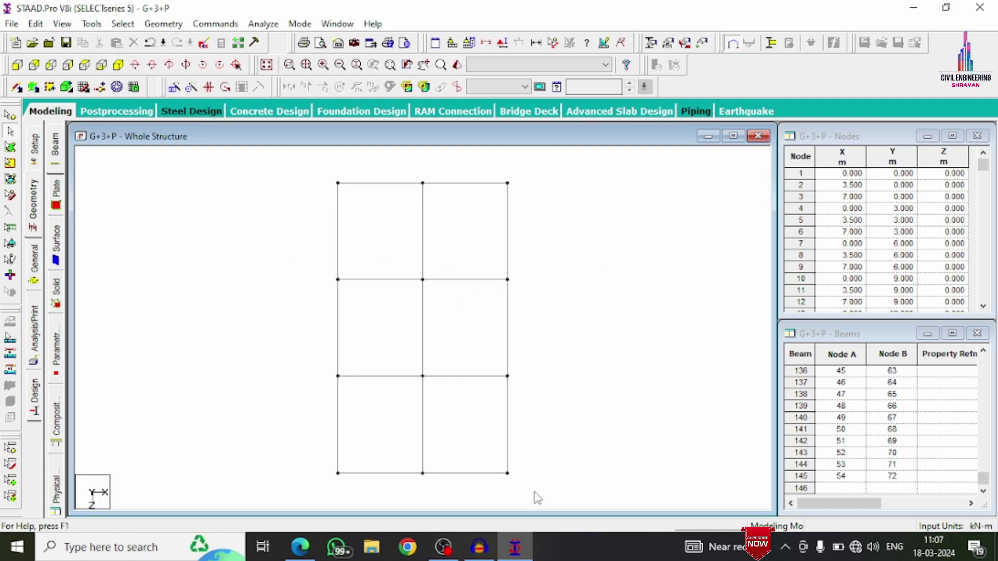
left_click_drag(357, 382, 288, 290)
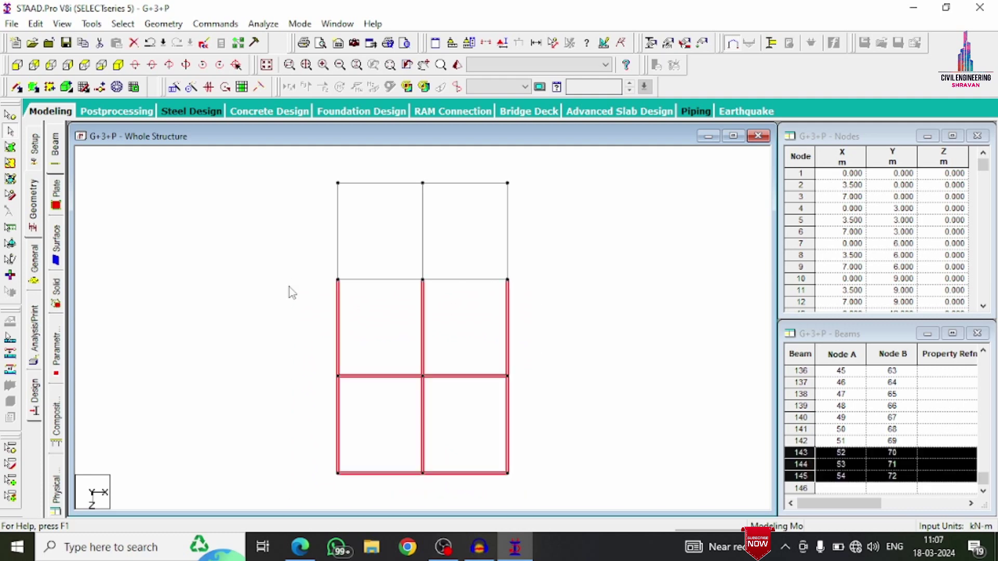
key("Delete")
key("Return")
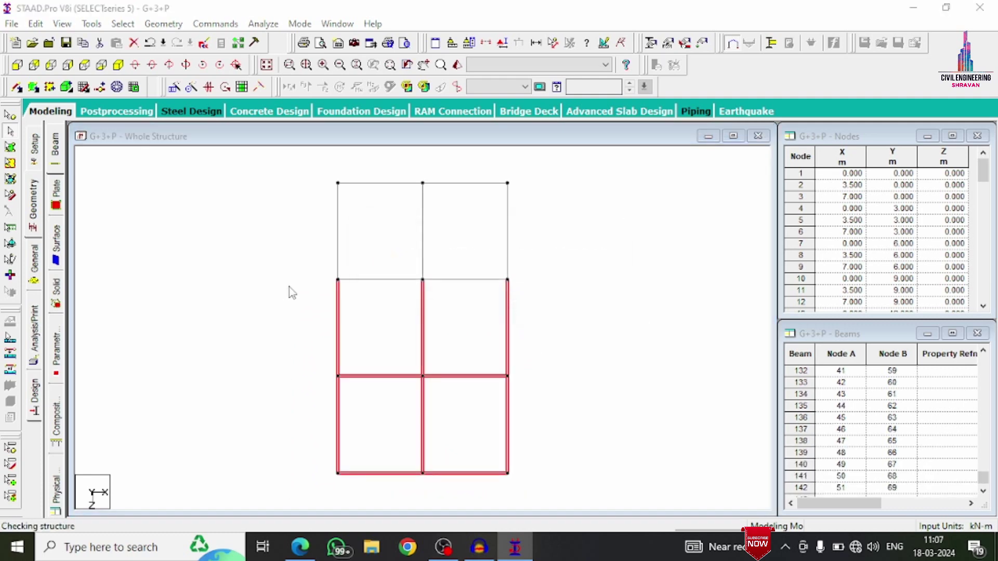
Clear the selection and display the whole structure again in isometric view.
left_click(536, 304)
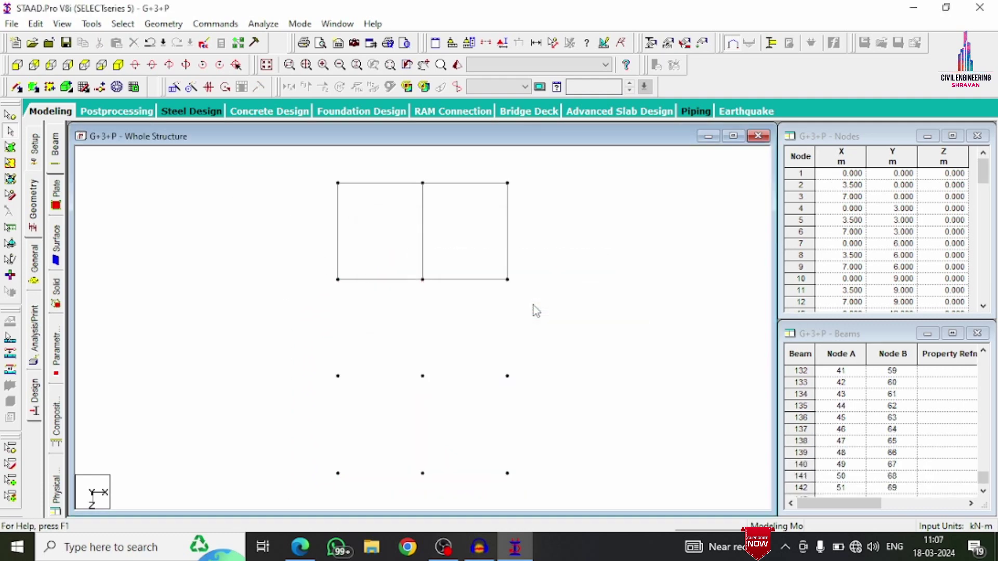
left_click(118, 66)
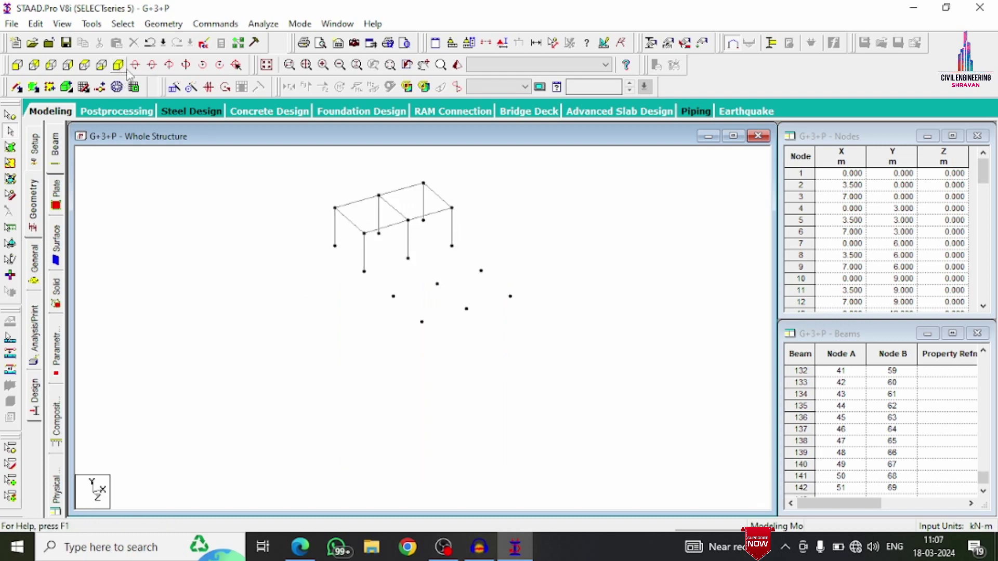
left_click(267, 67)
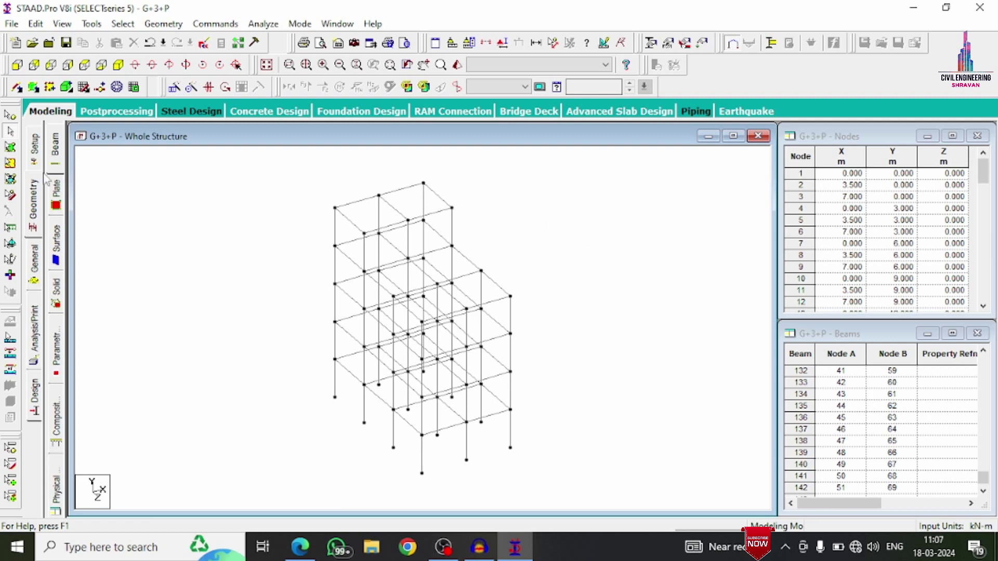
Isolate the lowest beam level at Y = 3 m with a Window / Rubber Band section view and show it in isometric.
left_click(17, 64)
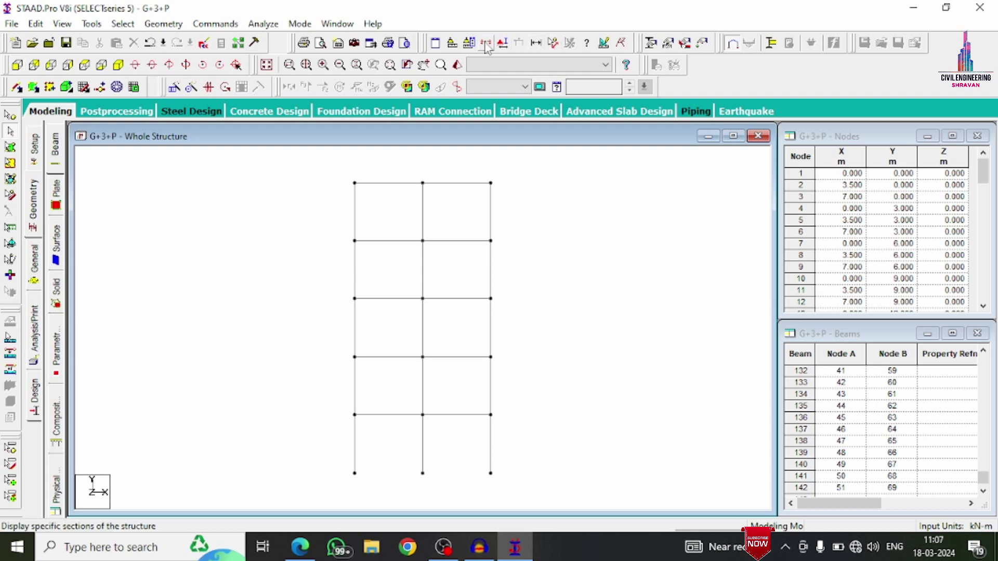
left_click(517, 44)
left_click(535, 187)
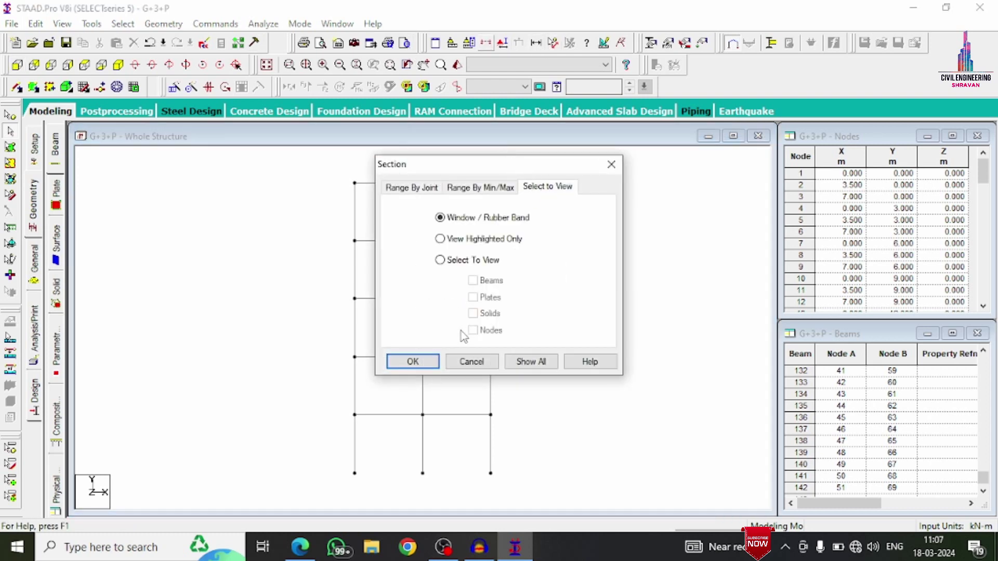
left_click(413, 361)
left_click_drag(333, 408, 534, 424)
left_click(119, 65)
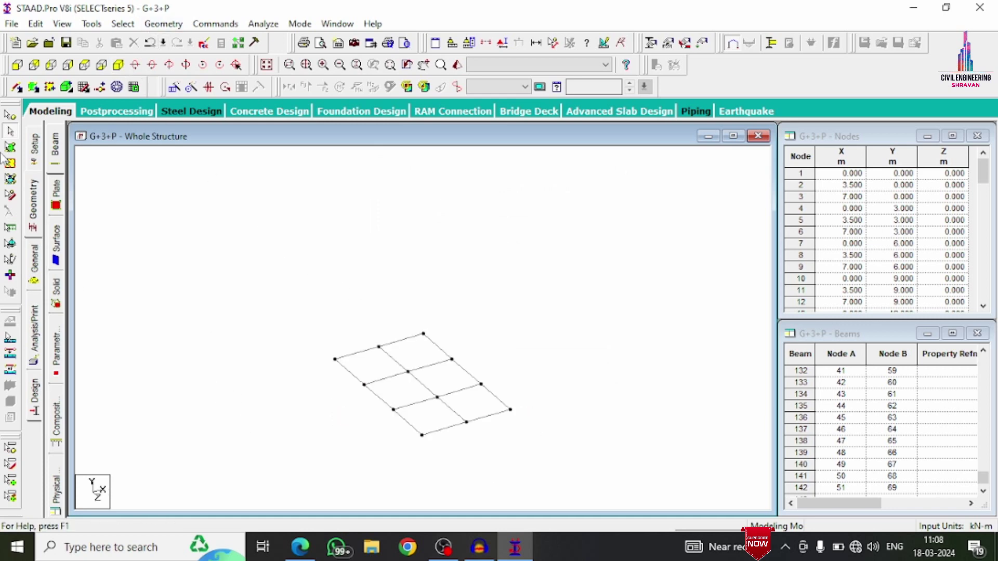
Add a four-node plate in each of the two rear bays of the isolated floor level.
left_click(33, 88)
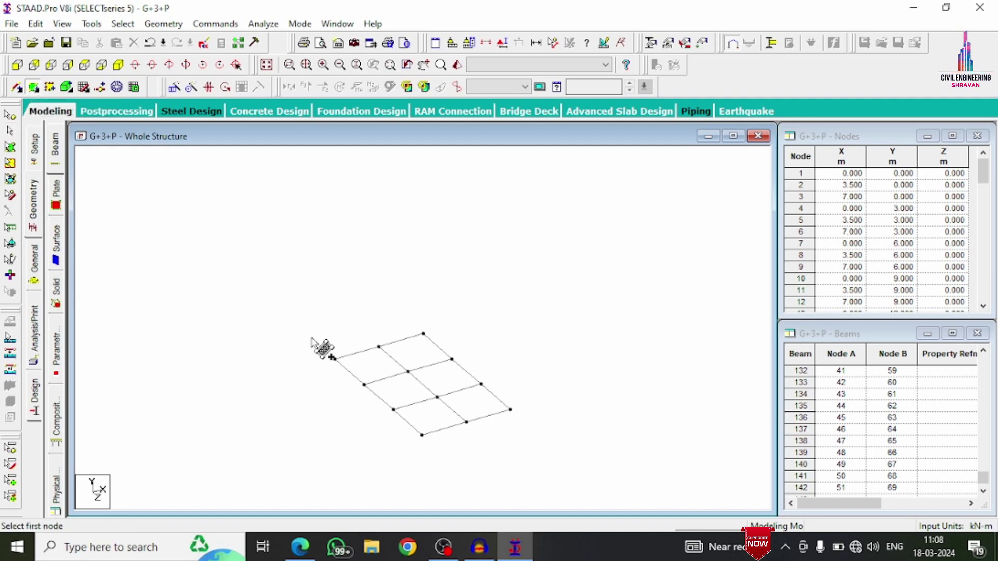
left_click(335, 359)
left_click(379, 347)
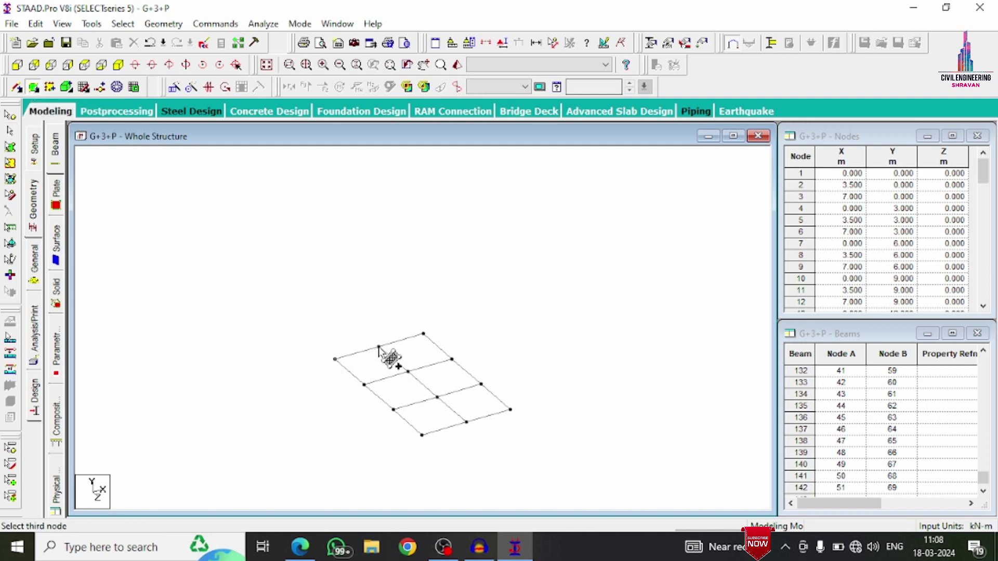
left_click(408, 371)
left_click(365, 385)
left_click(380, 347)
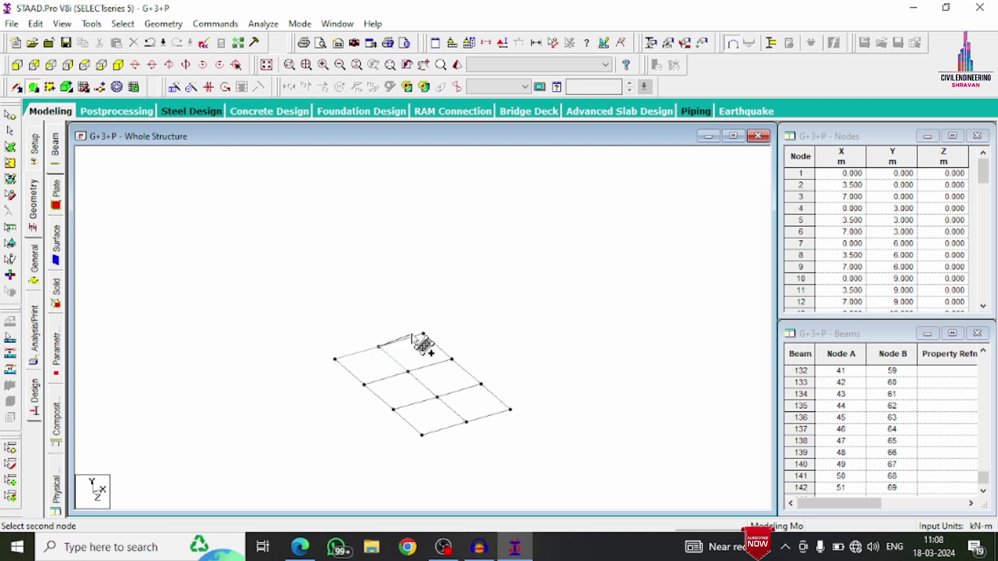
left_click(424, 333)
left_click(451, 359)
left_click(407, 372)
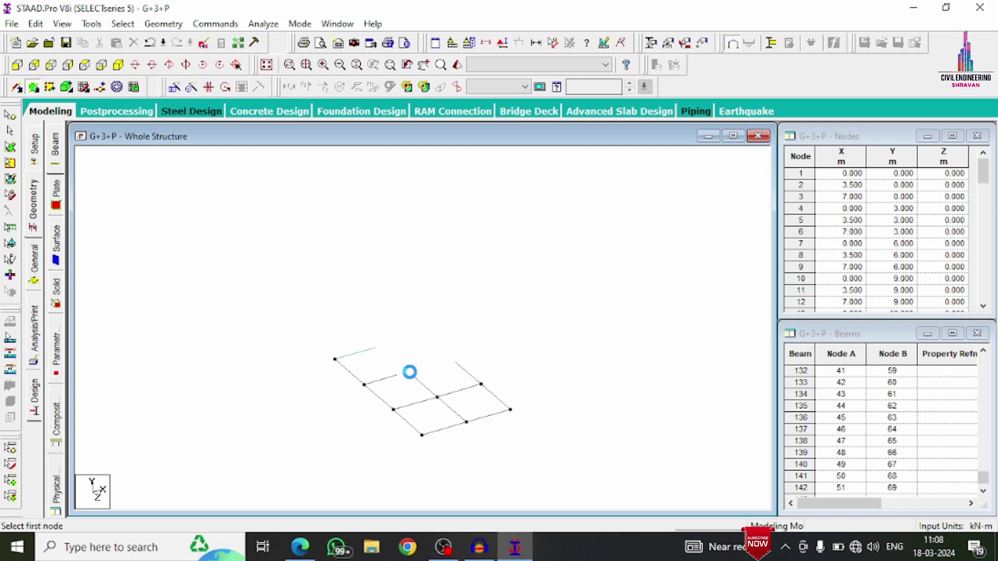
key("Escape")
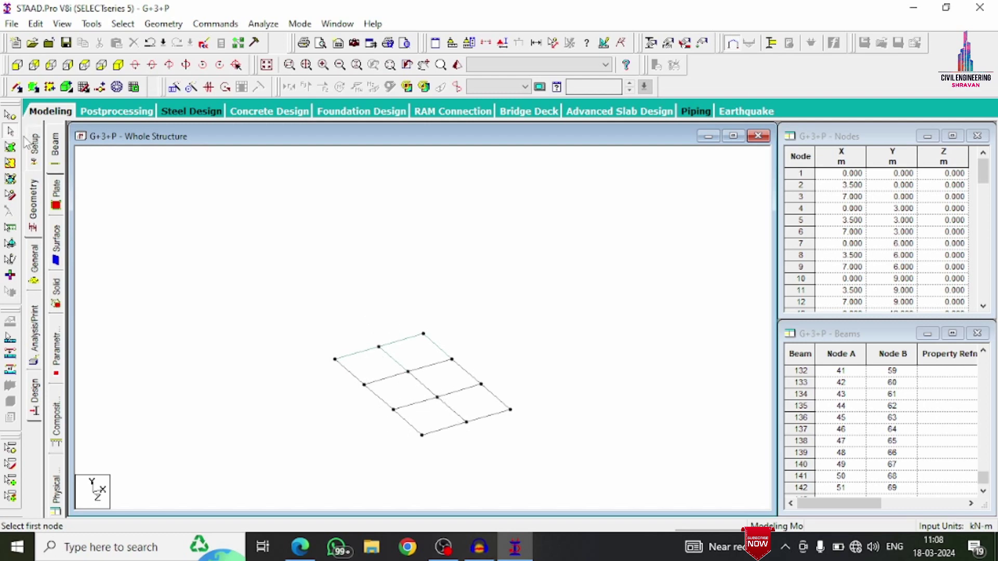
Select the two rear plates and copy them with Translational Repeat in the Z direction, 2 steps at 4 m spacing.
left_click(11, 148)
left_click(381, 365)
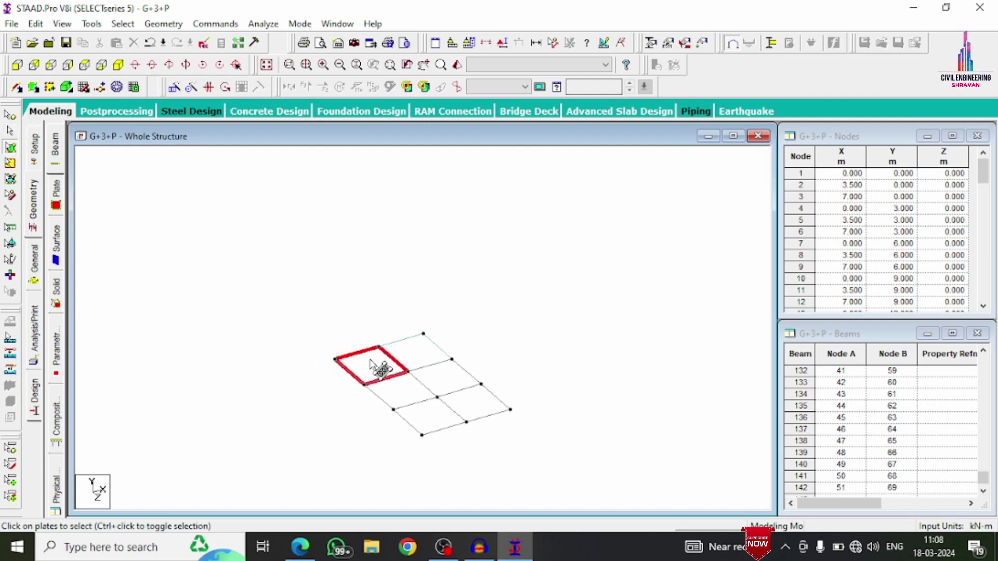
left_click(428, 361, "ctrl")
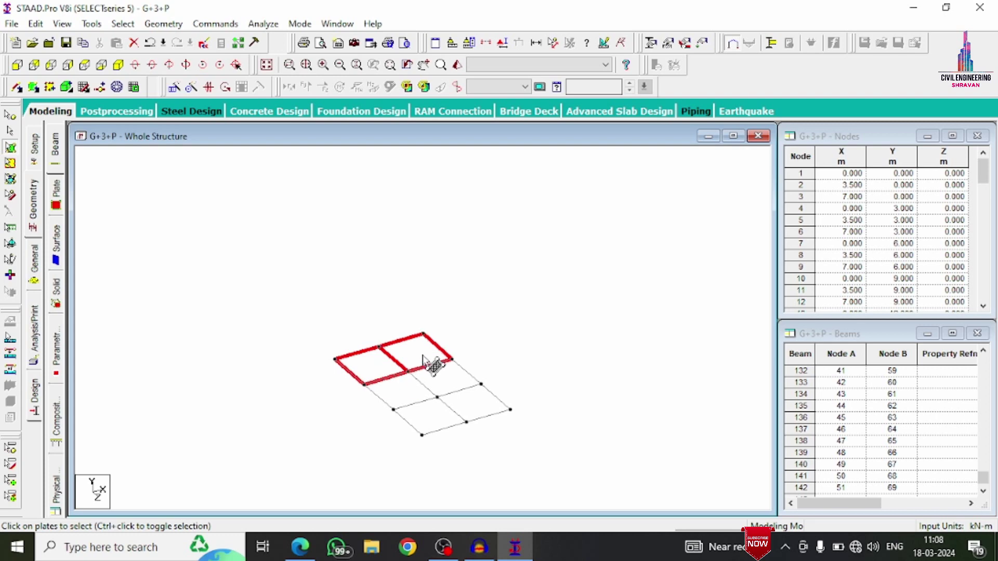
left_click(175, 87)
left_click(374, 341)
left_click(538, 324)
key("Tab")
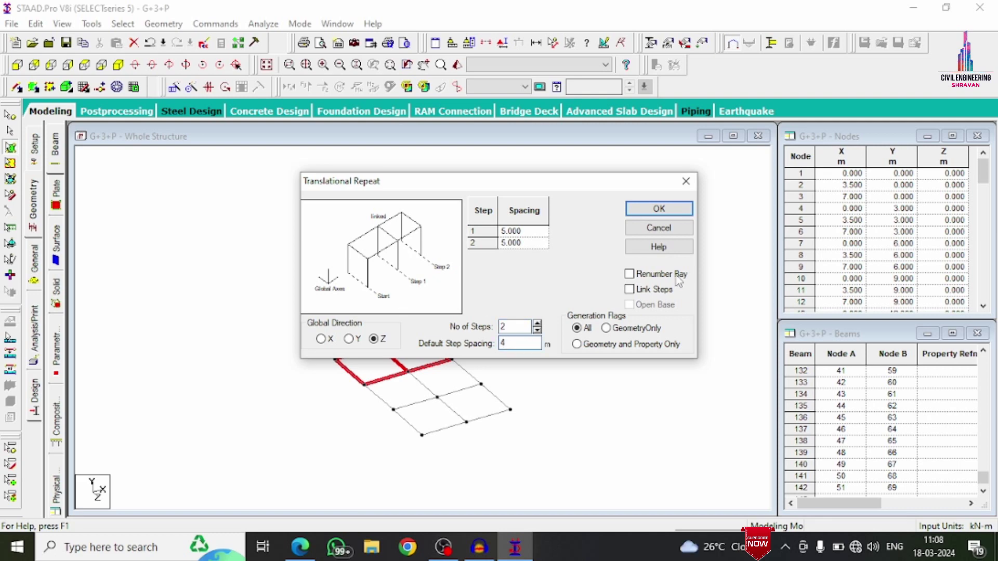
left_click(665, 205)
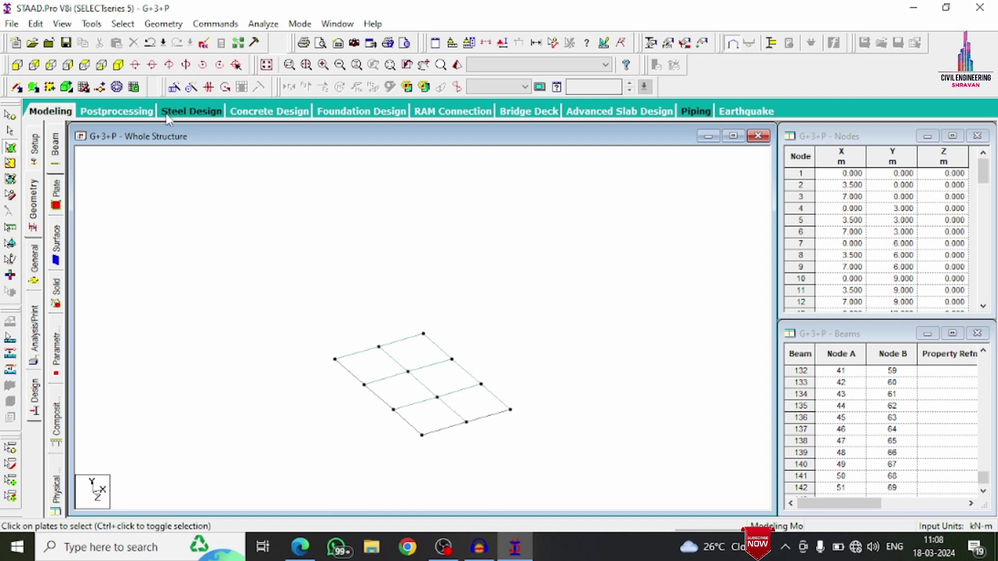
Display the whole structure and copy all six plates of the lowest floor upward with Translational Repeat in Y, 3 steps at 3 m spacing.
left_click(266, 65)
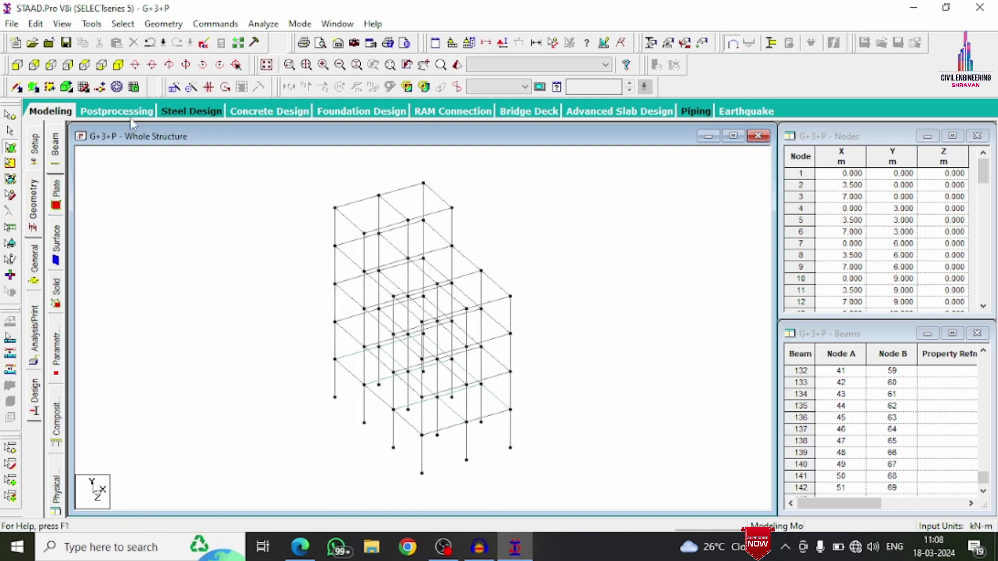
left_click(481, 414)
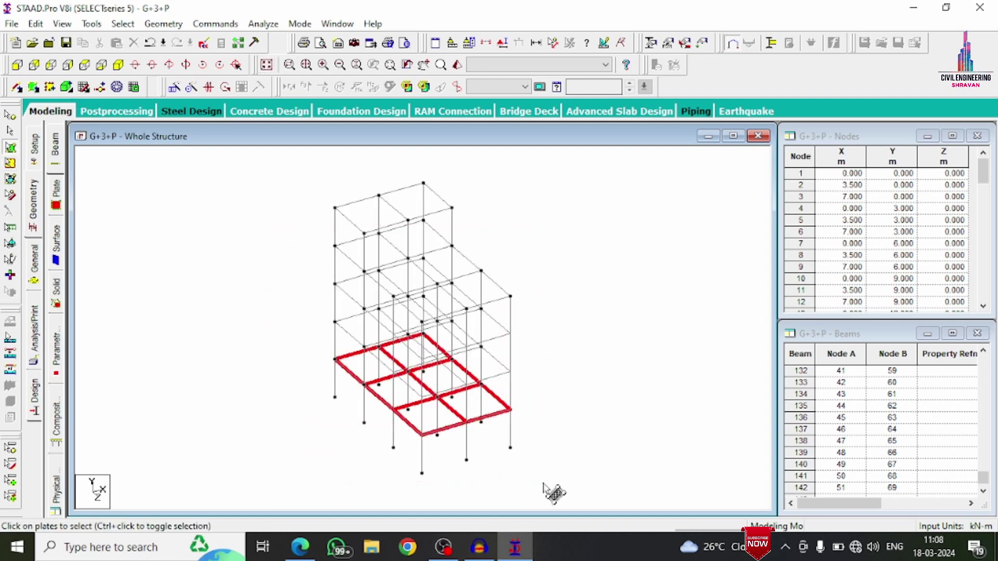
left_click(330, 201)
left_click_drag(240, 267, 520, 452)
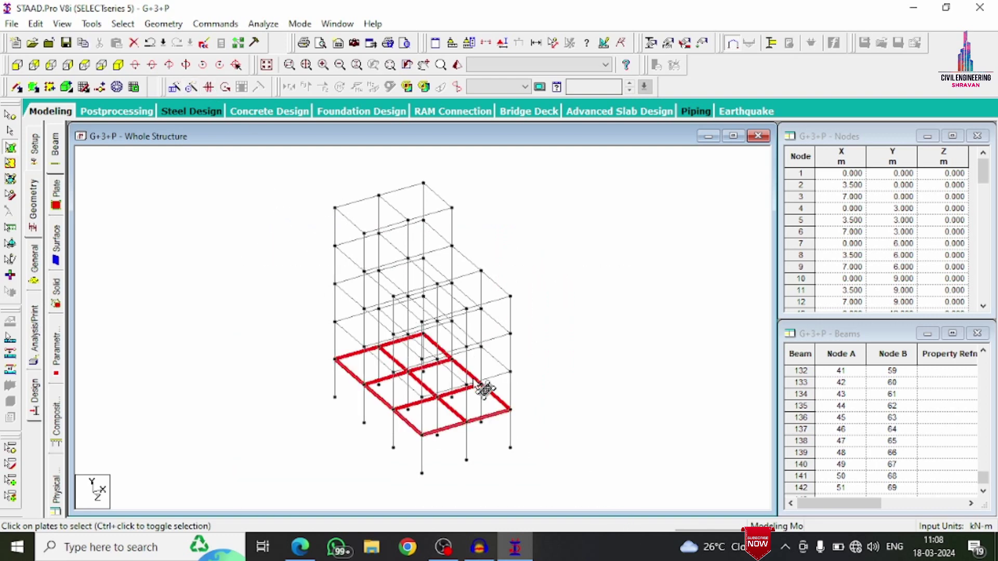
left_click(175, 90)
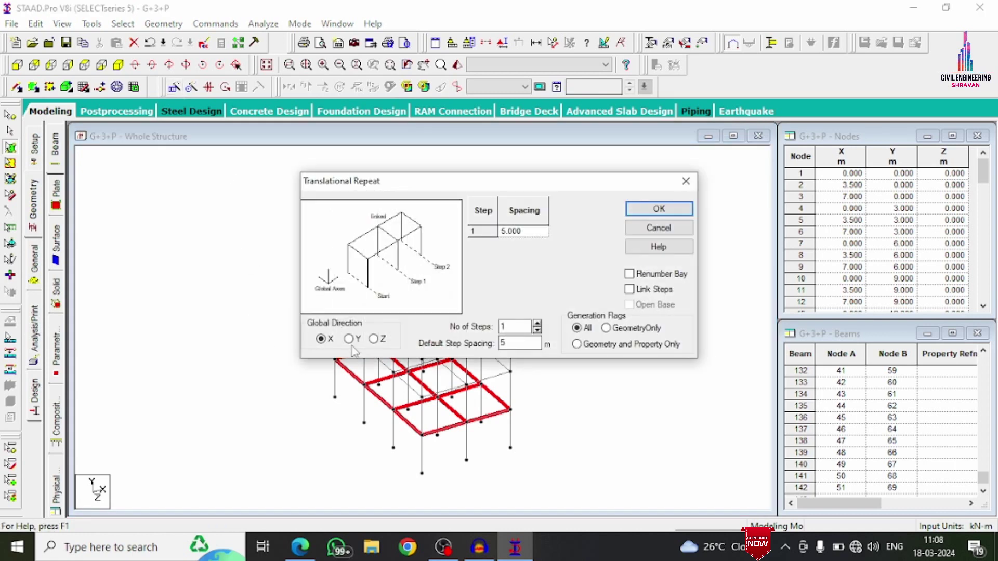
left_click(350, 340)
left_click(537, 323)
left_click(537, 323)
left_click(537, 323)
left_click(537, 330)
key("Tab")
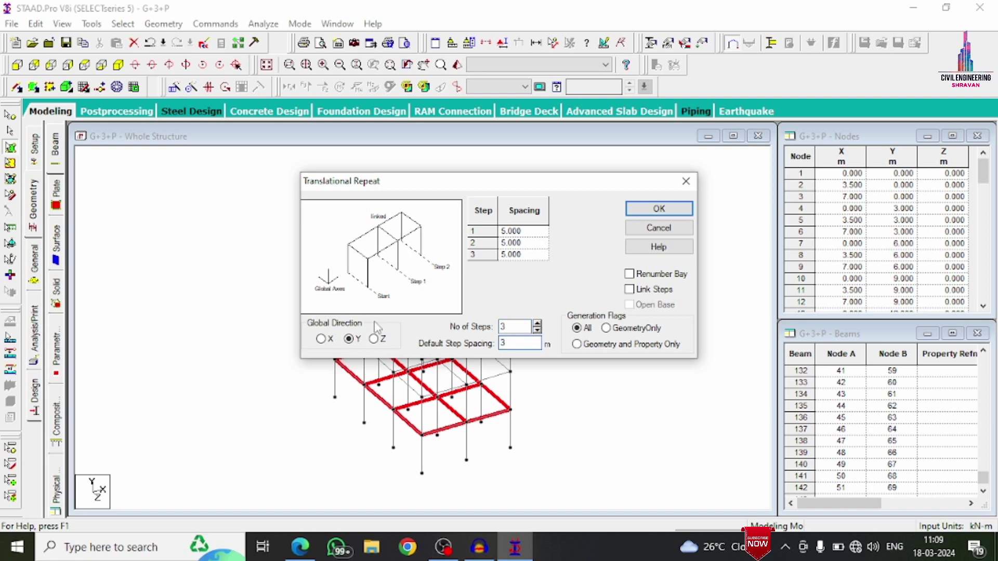
left_click(659, 207)
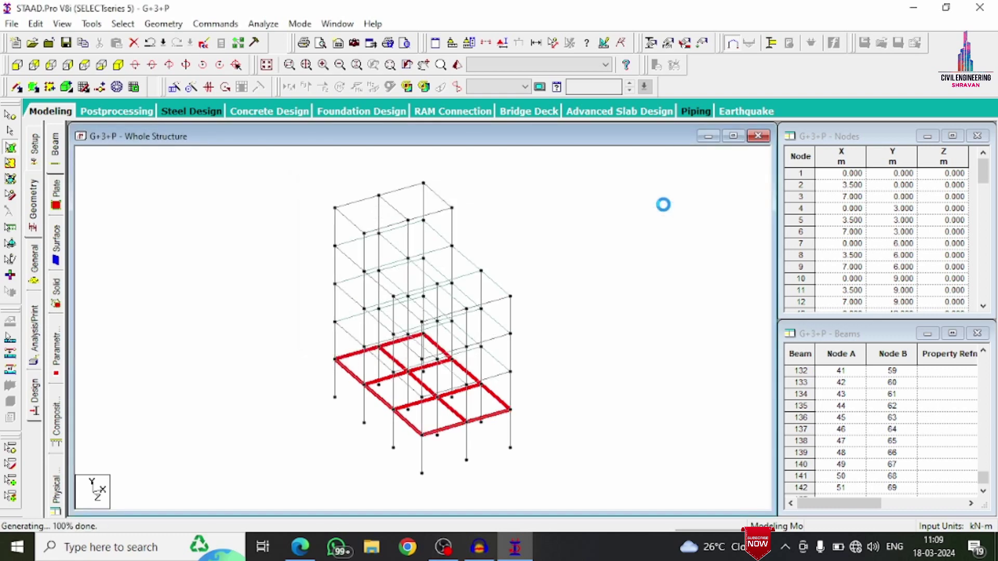
left_click(446, 246)
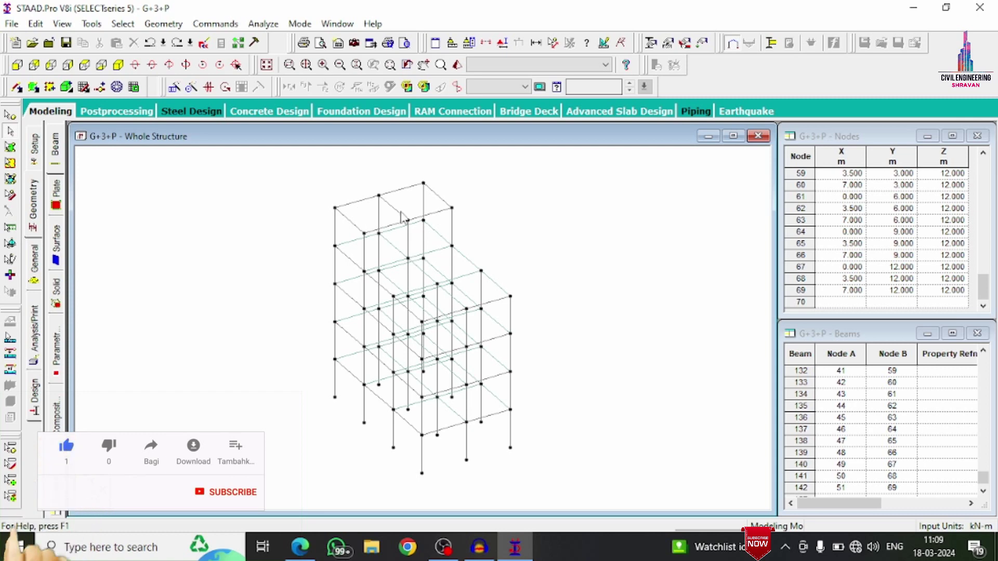
Add a four-node plate in each of the two bays of the penthouse roof.
left_click(32, 87)
left_click(334, 208)
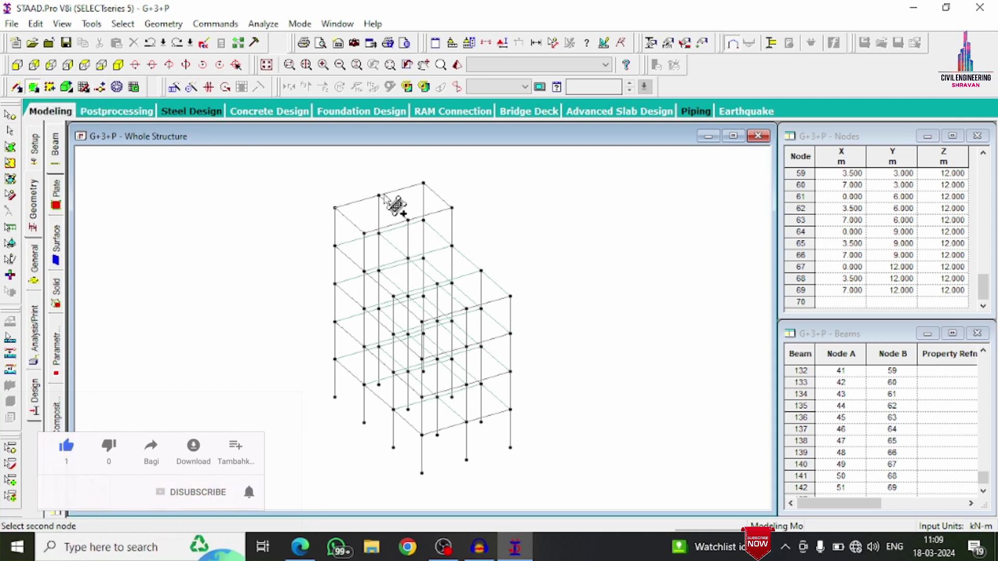
left_click(378, 196)
left_click(408, 219)
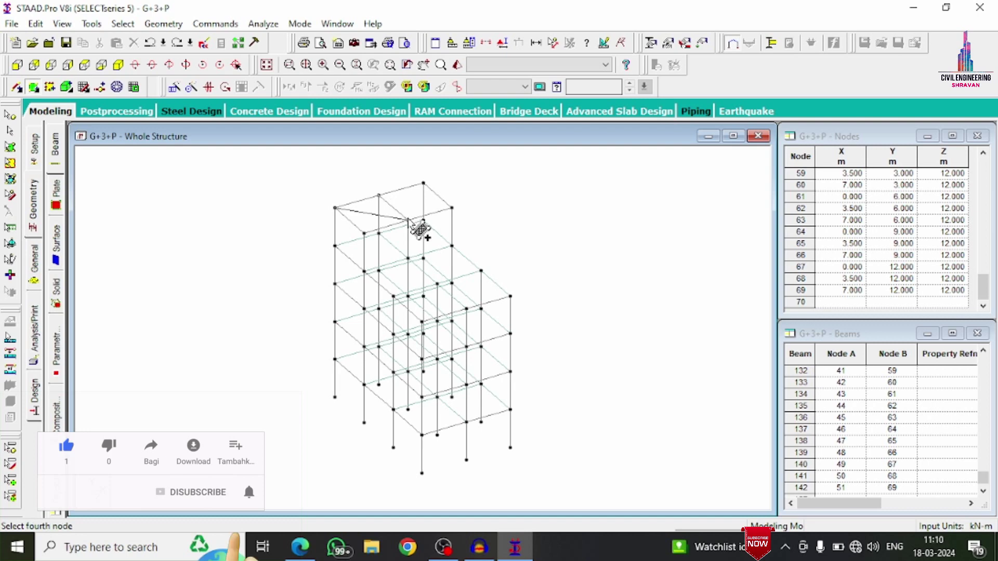
left_click(364, 232)
left_click(378, 195)
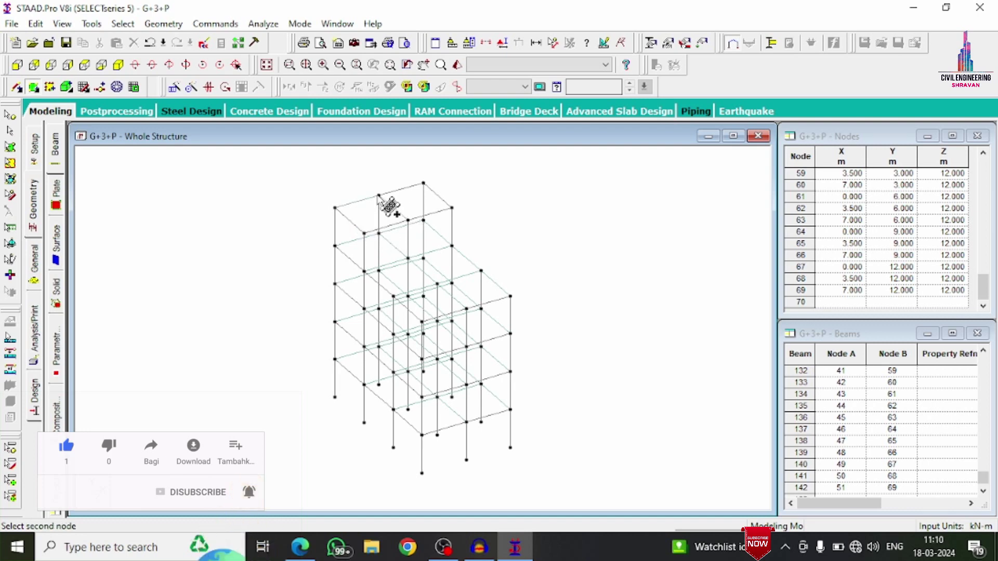
left_click(423, 183)
left_click(452, 208)
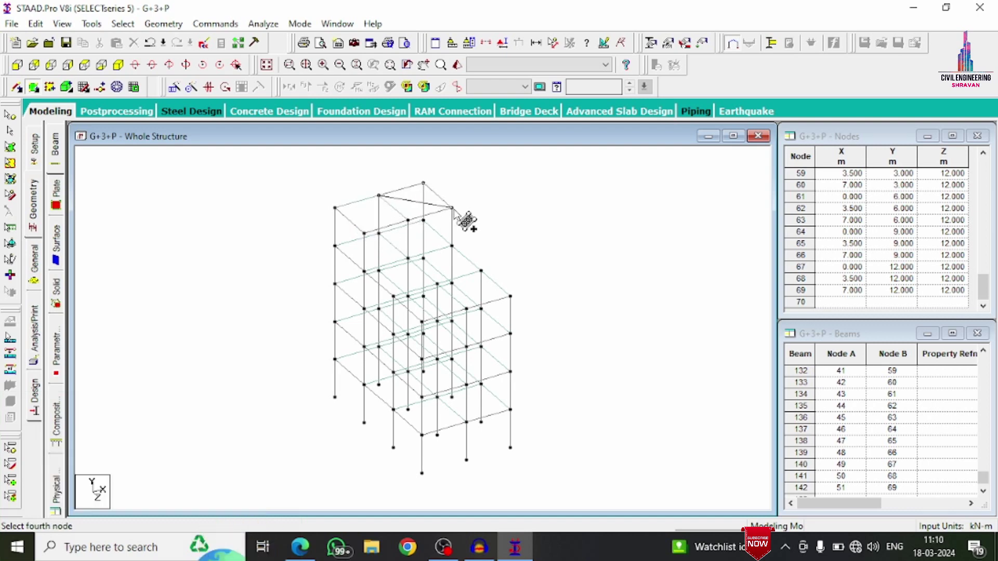
left_click(408, 220)
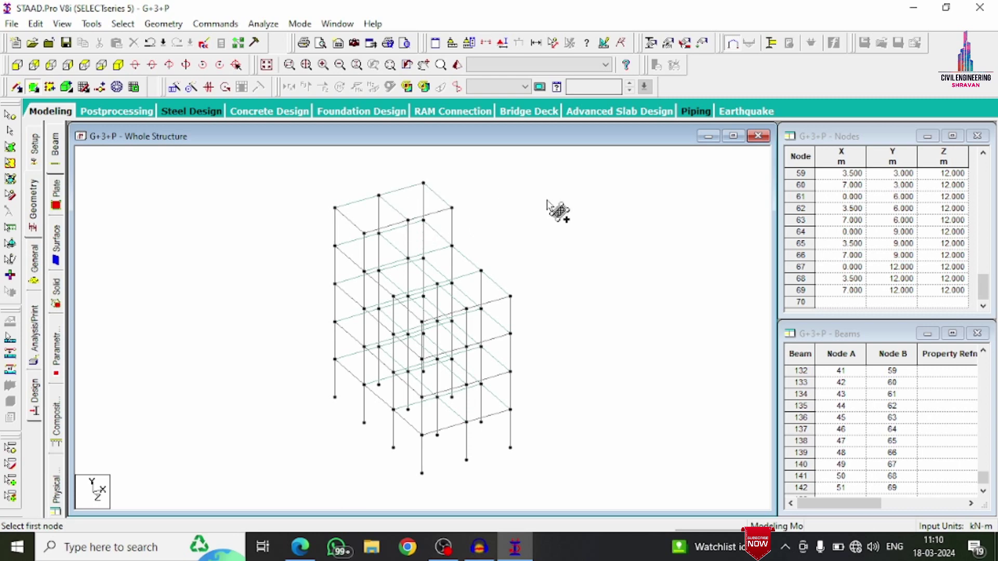
key("Escape")
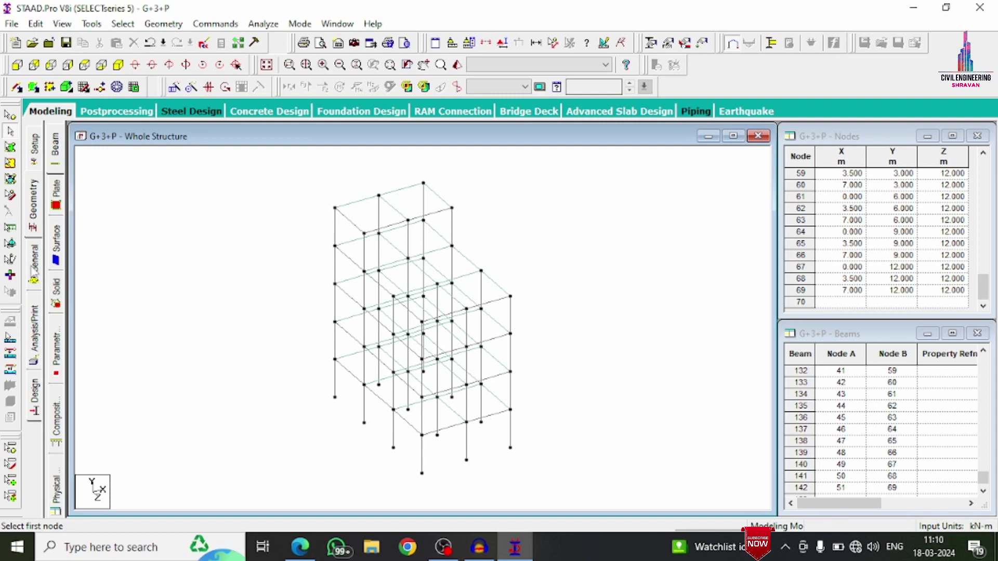
Define a rectangular CONCRETE section with YD 0.3 m and ZD 0.5 m and add it to the property list.
left_click(33, 269)
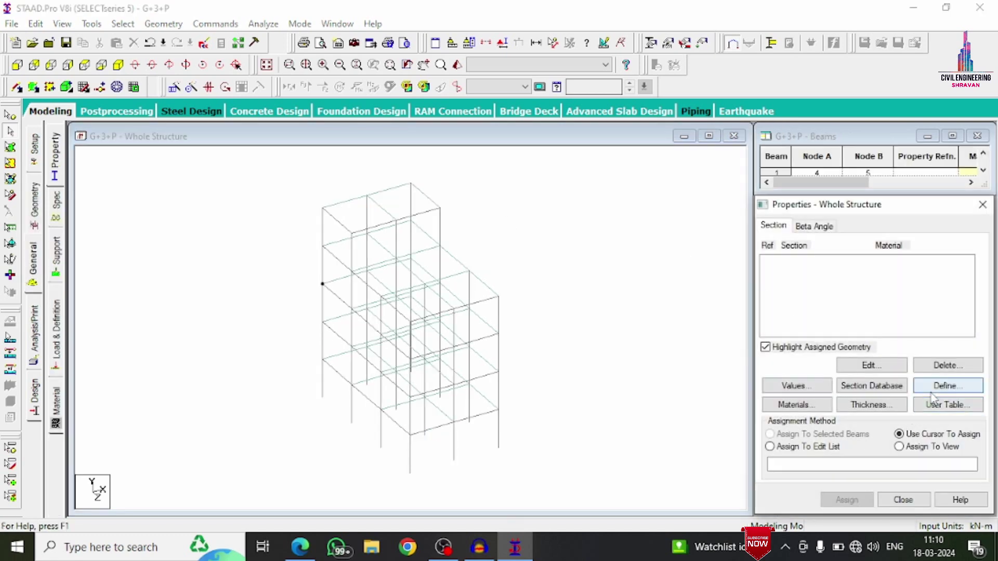
left_click(944, 386)
left_click(305, 158)
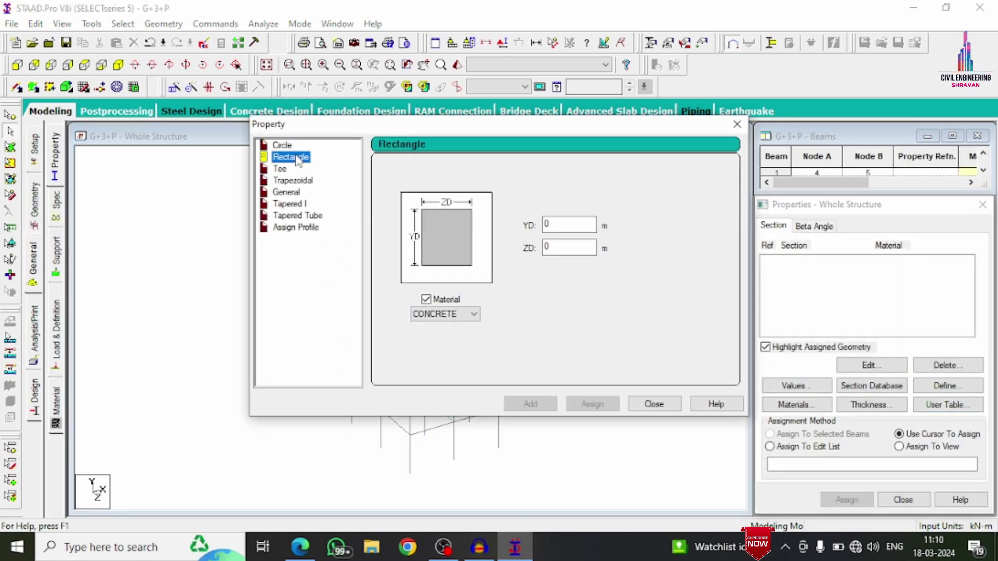
left_click(576, 228)
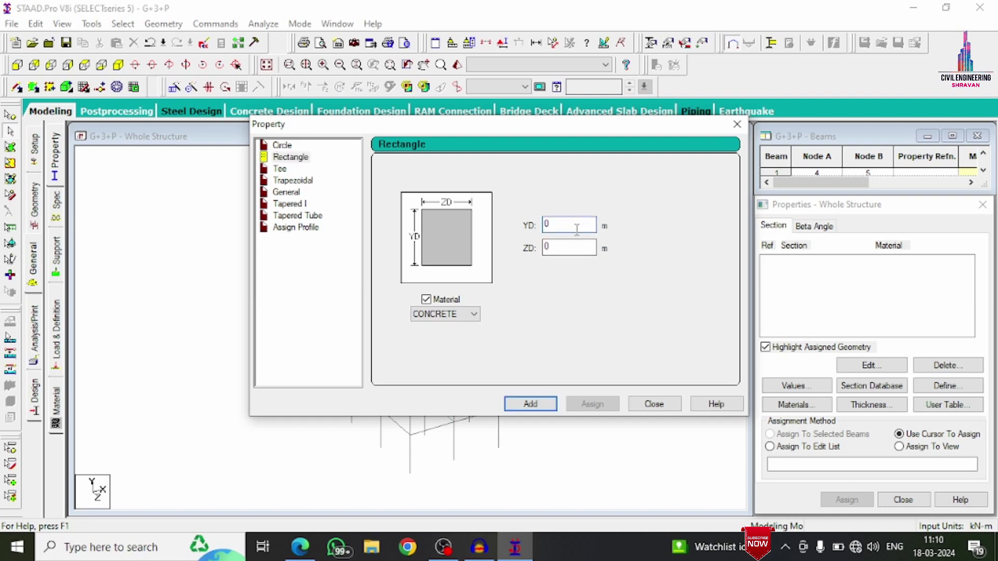
type("3")
key("Tab")
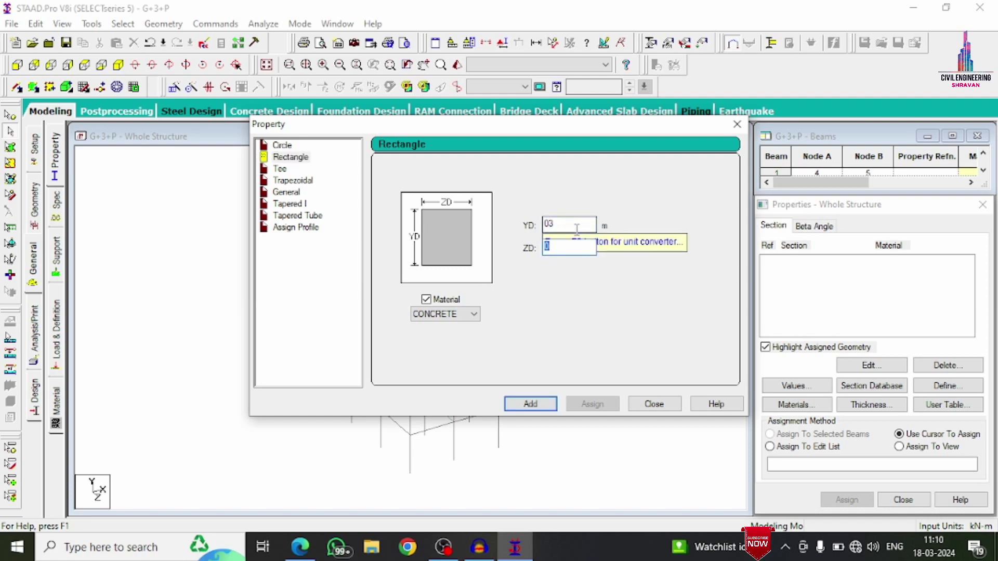
left_click_drag(577, 225, 482, 228)
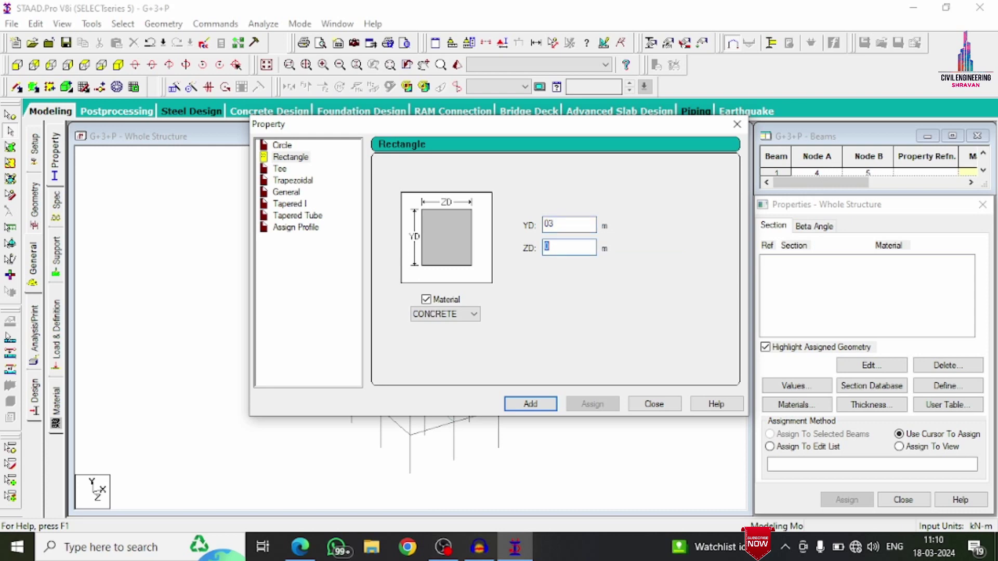
type("0.5")
left_click(535, 406)
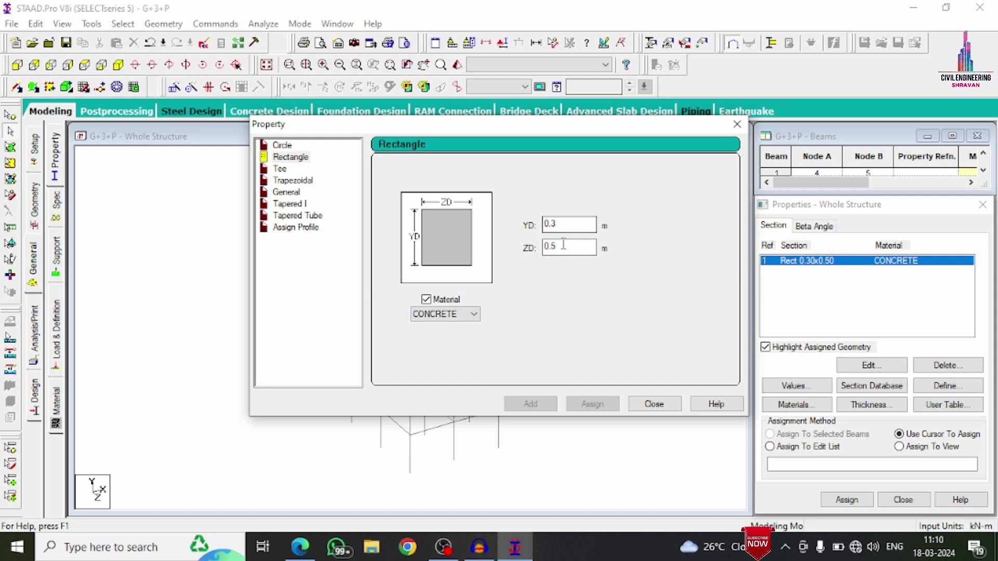
Add a second rectangular CONCRETE section with YD 0.5 m and ZD 0.5 m to the property list.
left_click(566, 224)
key("BackSpace")
type("5")
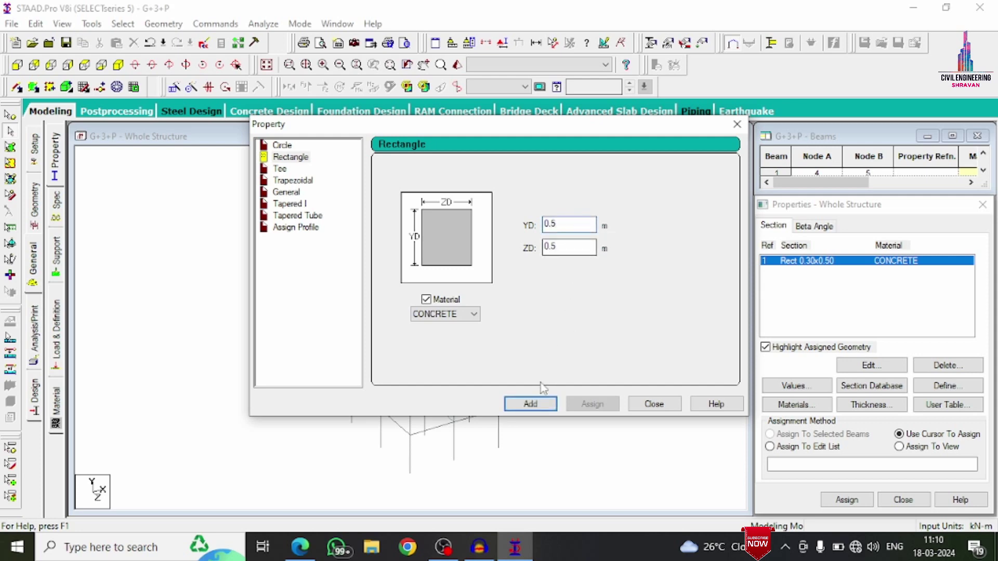
left_click(543, 403)
left_click(652, 403)
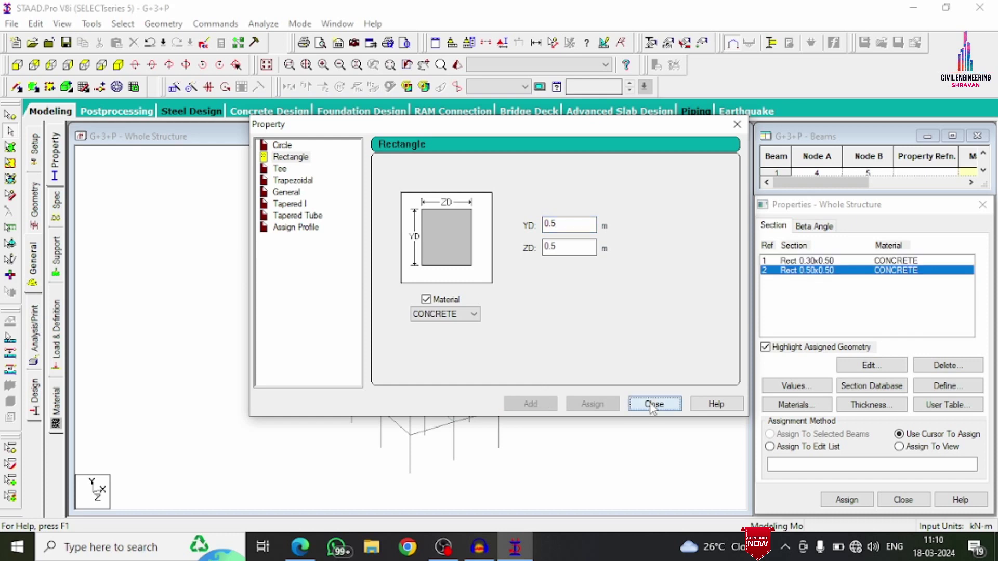
Define a CONCRETE plate element thickness of 0.15 m at all four nodes and add it to the property list.
left_click(881, 411)
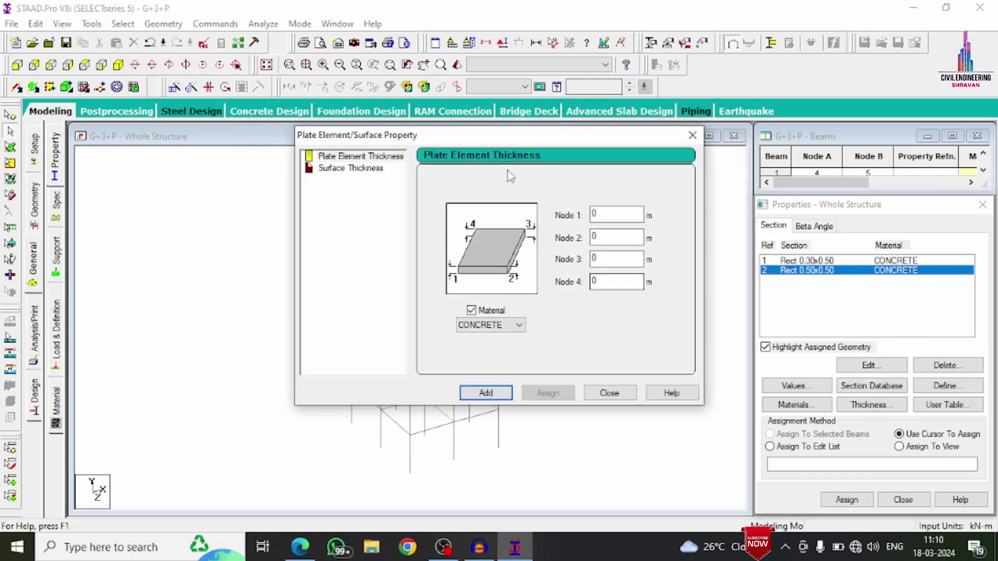
type("1")
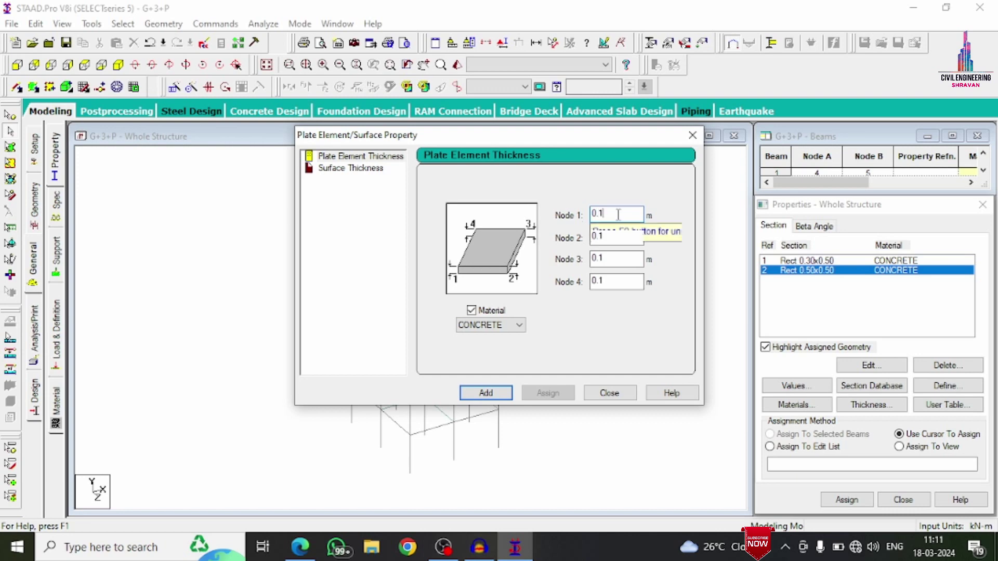
type("5")
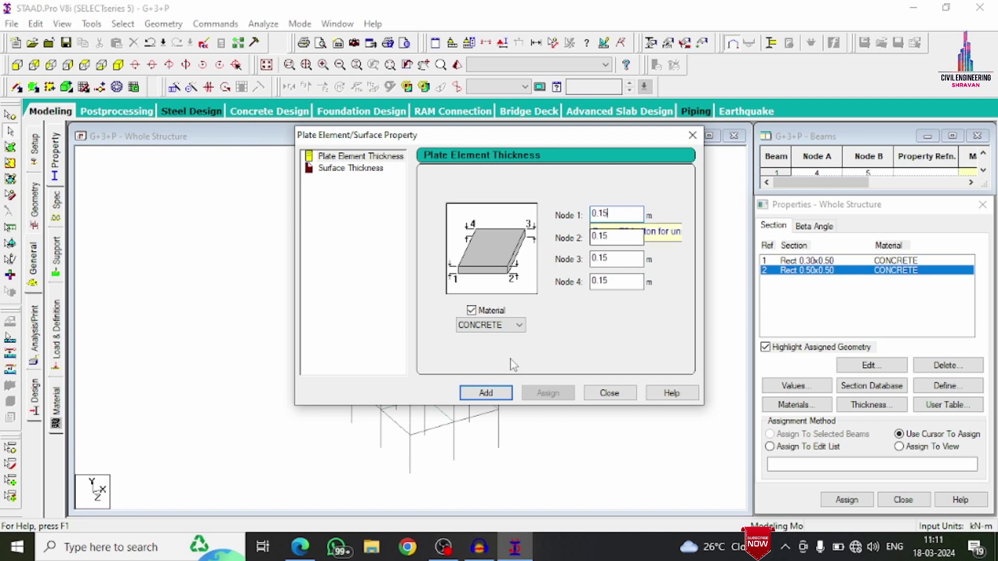
left_click(486, 393)
left_click(618, 396)
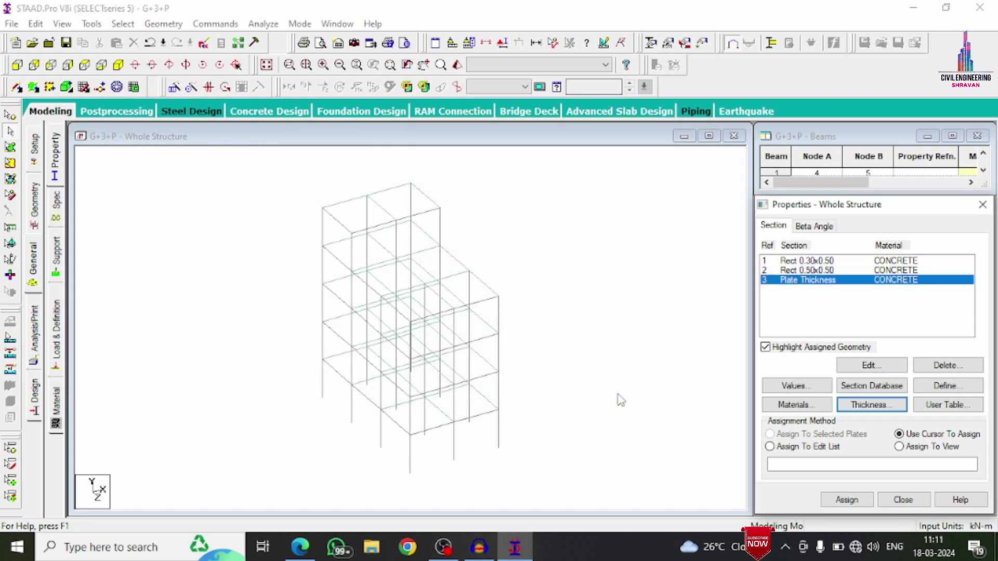
Assign the Rect 0.30x0.50 section to all beams parallel to X and Z.
left_click(818, 262)
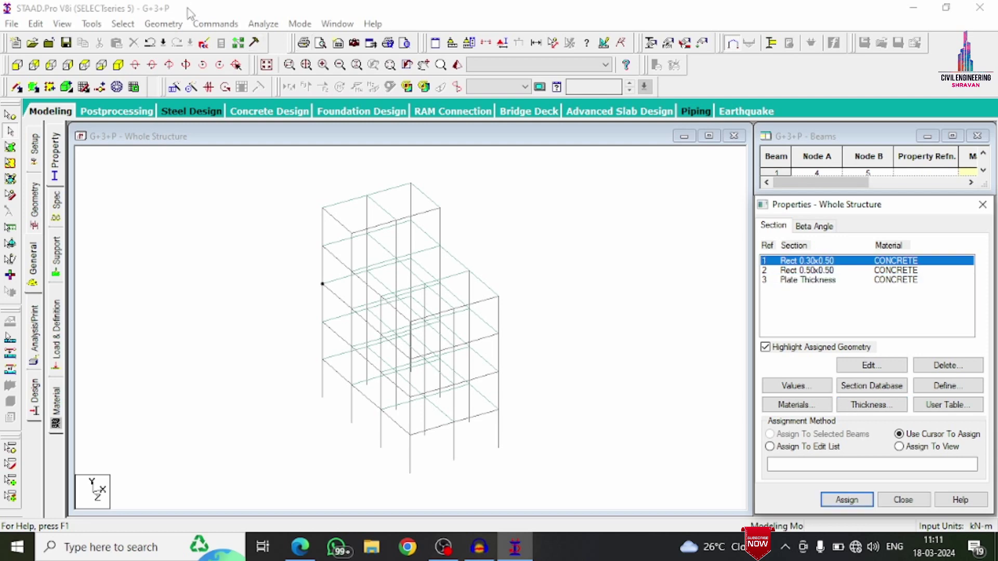
left_click(123, 25)
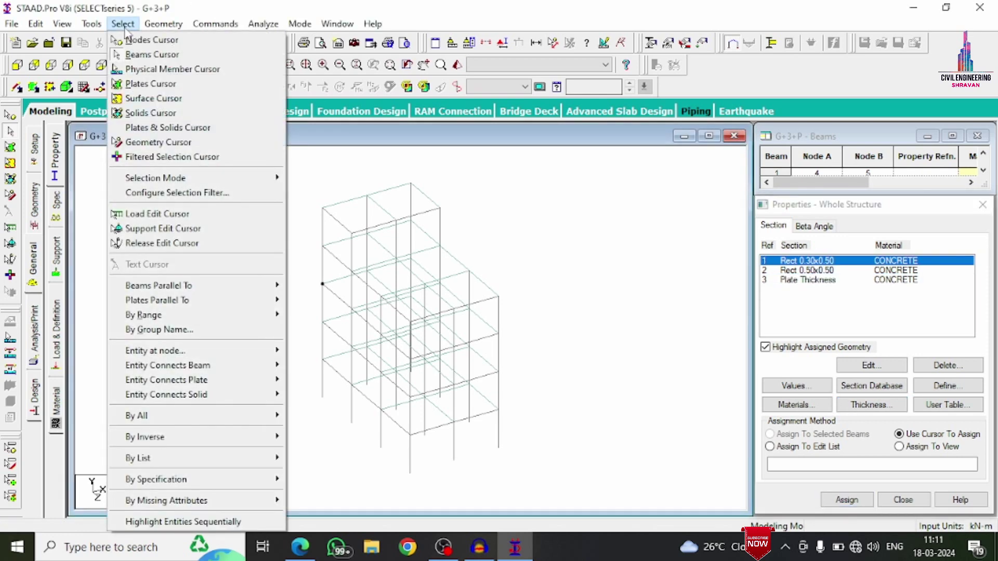
mouse_move(152, 290)
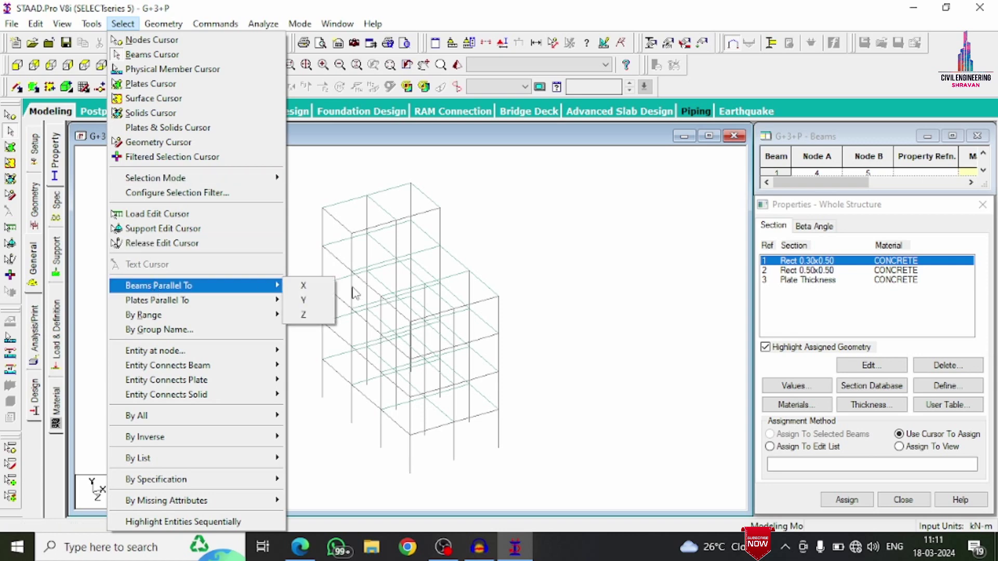
left_click(304, 286)
left_click(163, 24)
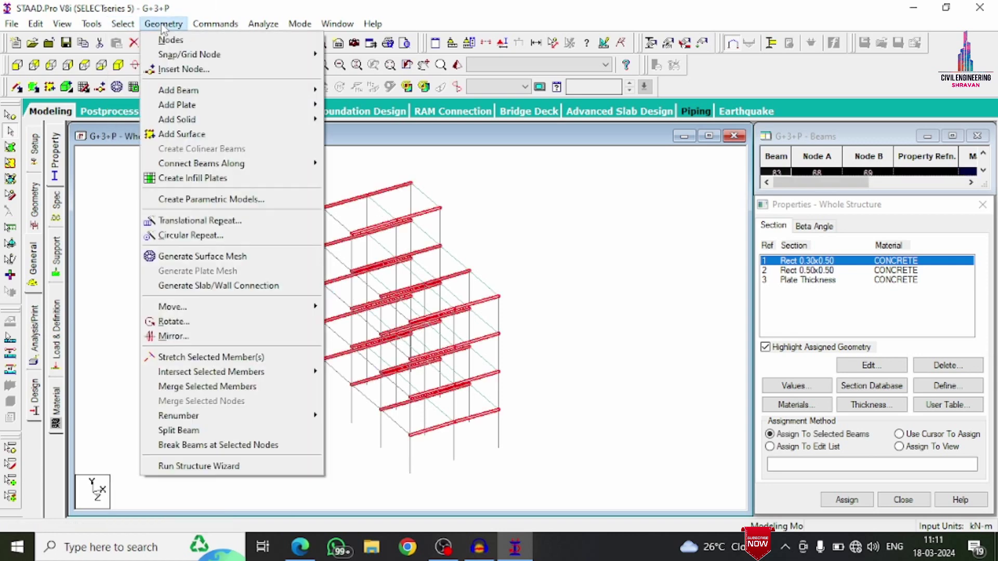
mouse_move(123, 24)
mouse_move(270, 286)
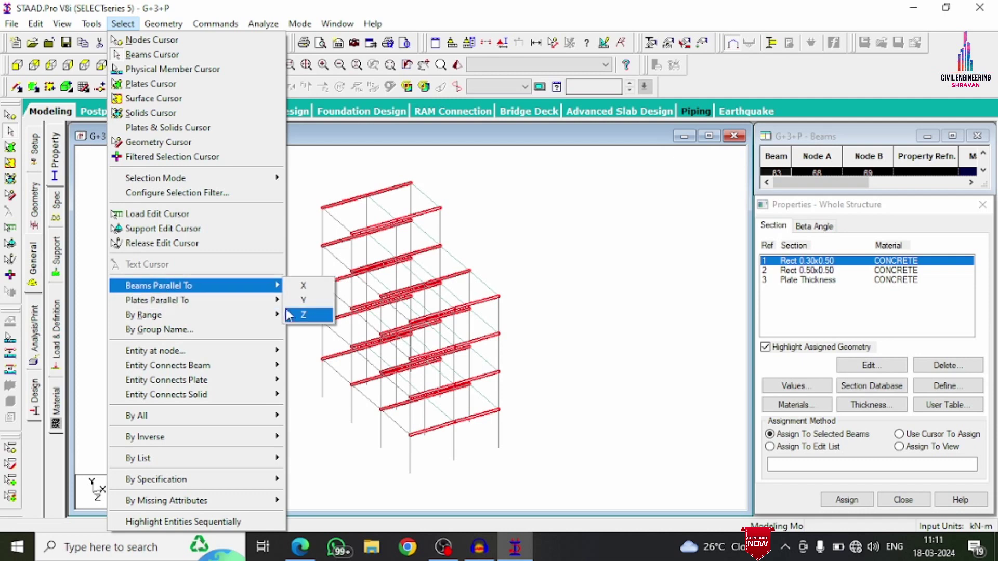
left_click(304, 315)
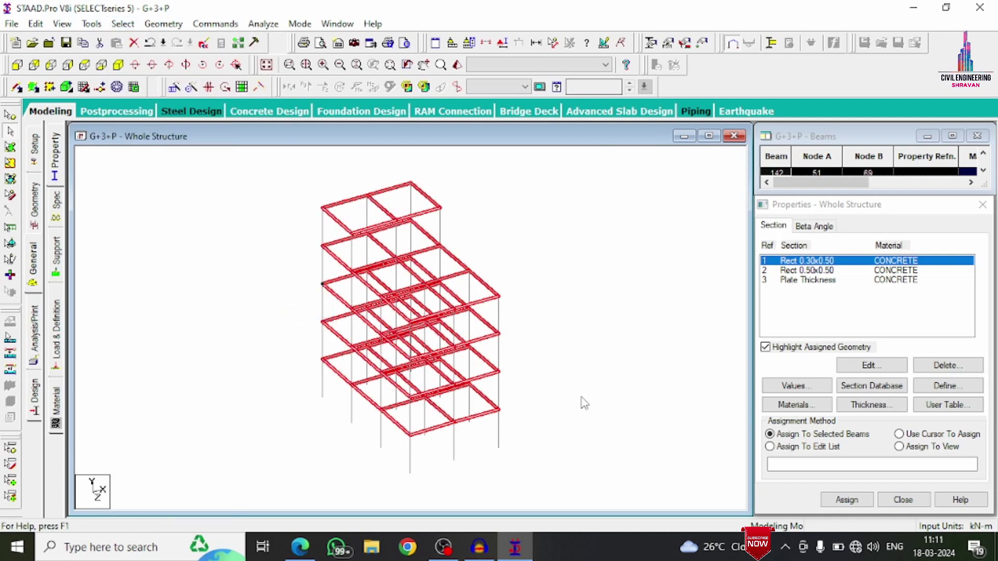
left_click(846, 499)
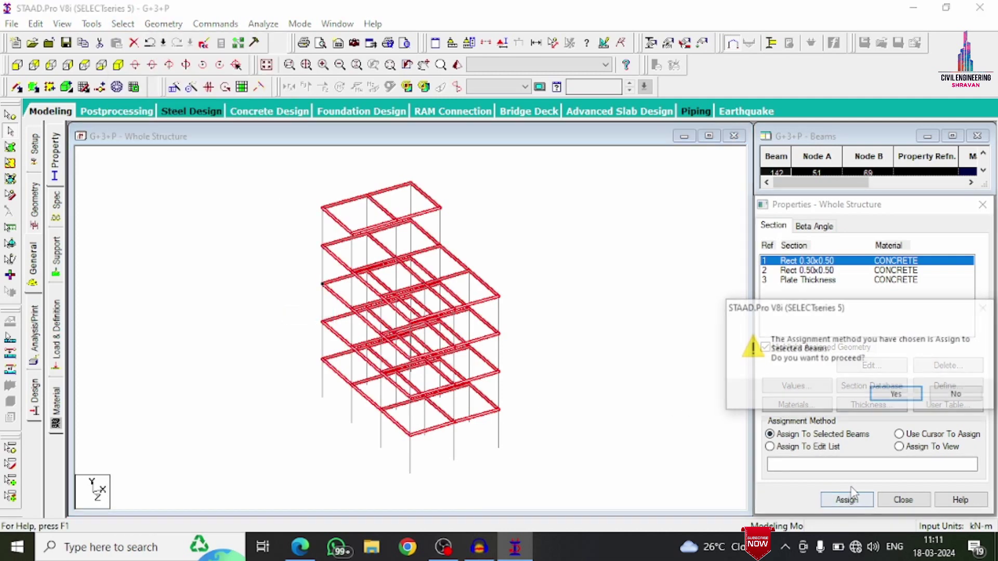
left_click(896, 394)
Assign the Rect 0.50x0.50 section to all columns, selected as the beams parallel to Y.
left_click(834, 271)
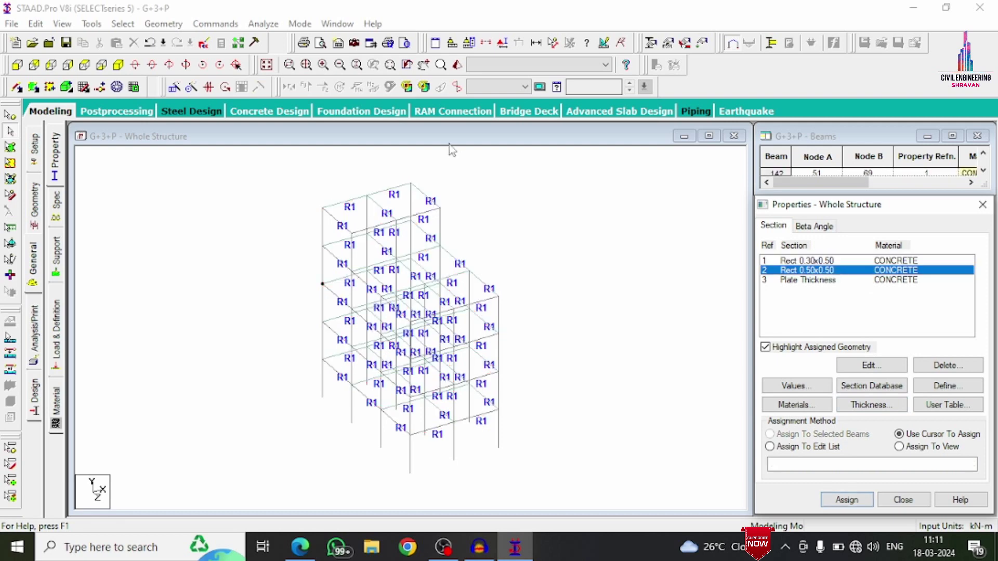
left_click(122, 24)
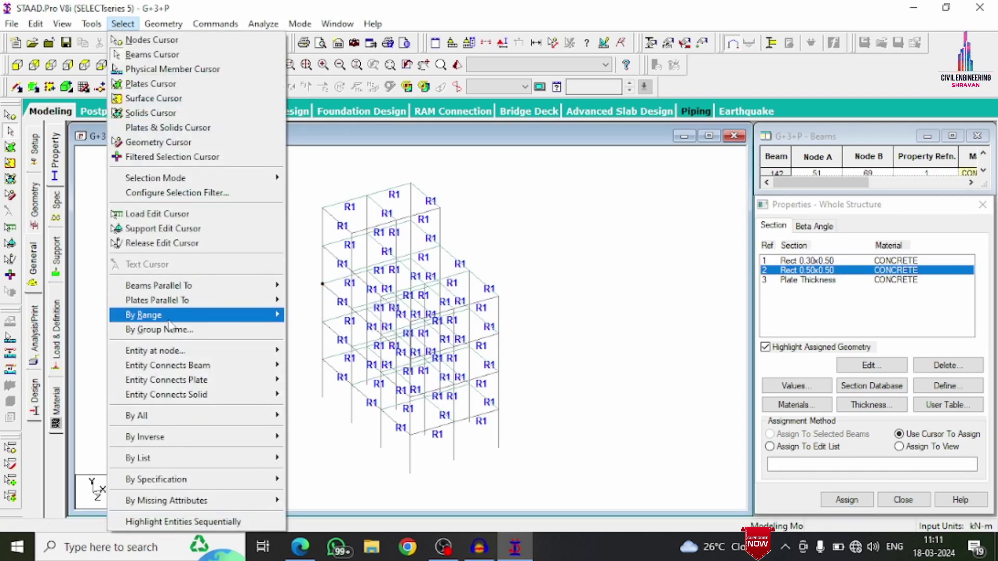
mouse_move(171, 286)
left_click(304, 299)
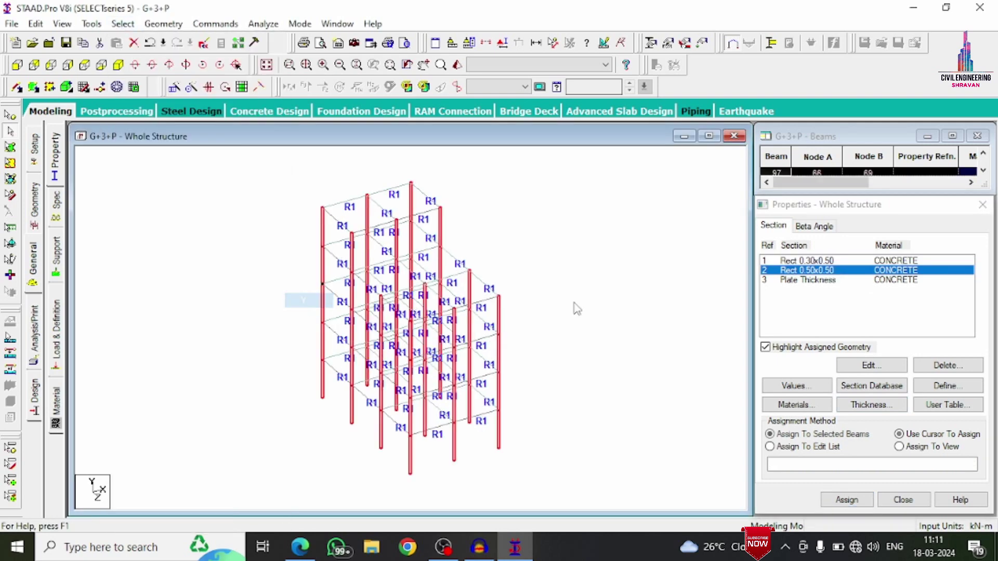
left_click(852, 498)
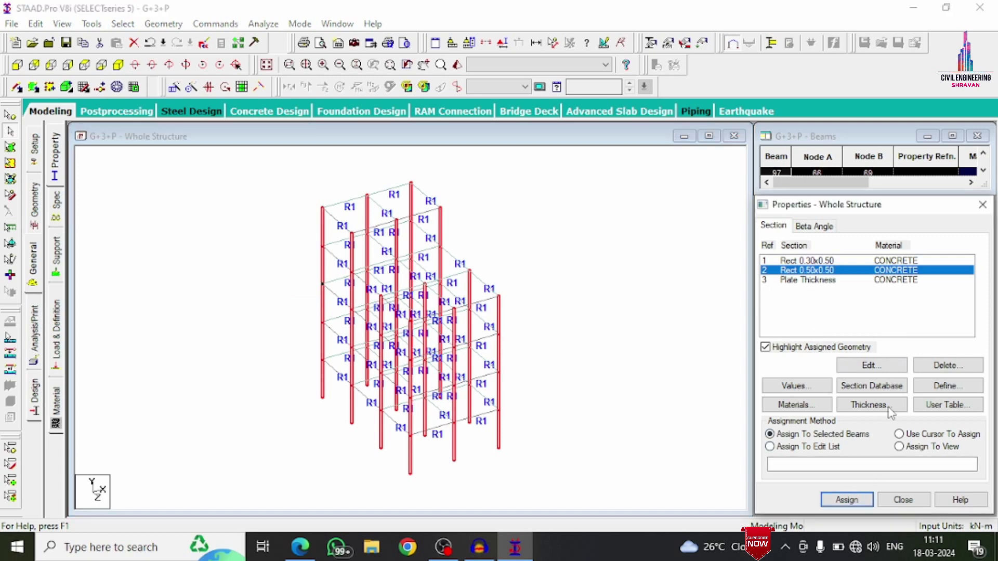
left_click(847, 499)
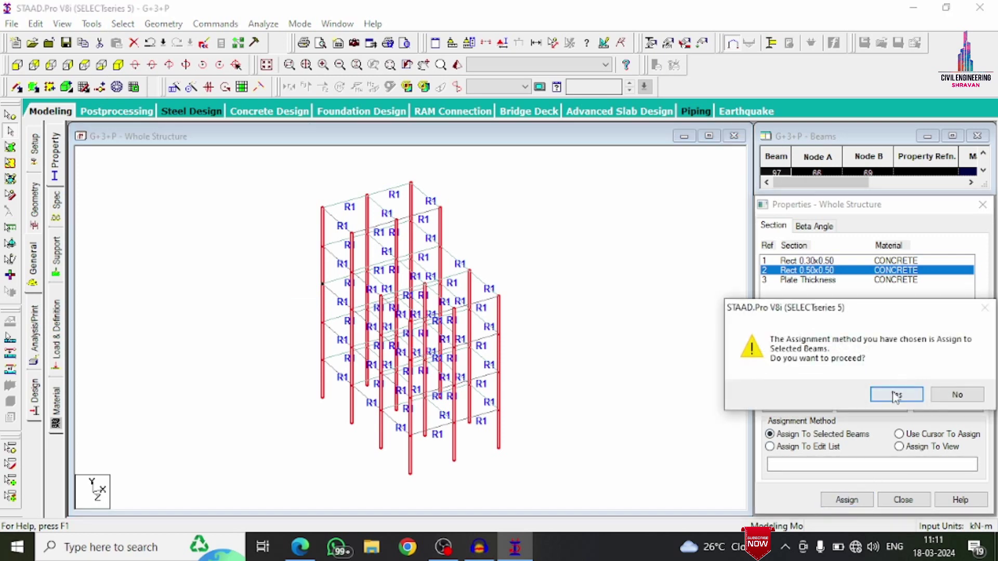
left_click(896, 395)
Assign the plate thickness property to all plates with the Assign To View method.
left_click(828, 280)
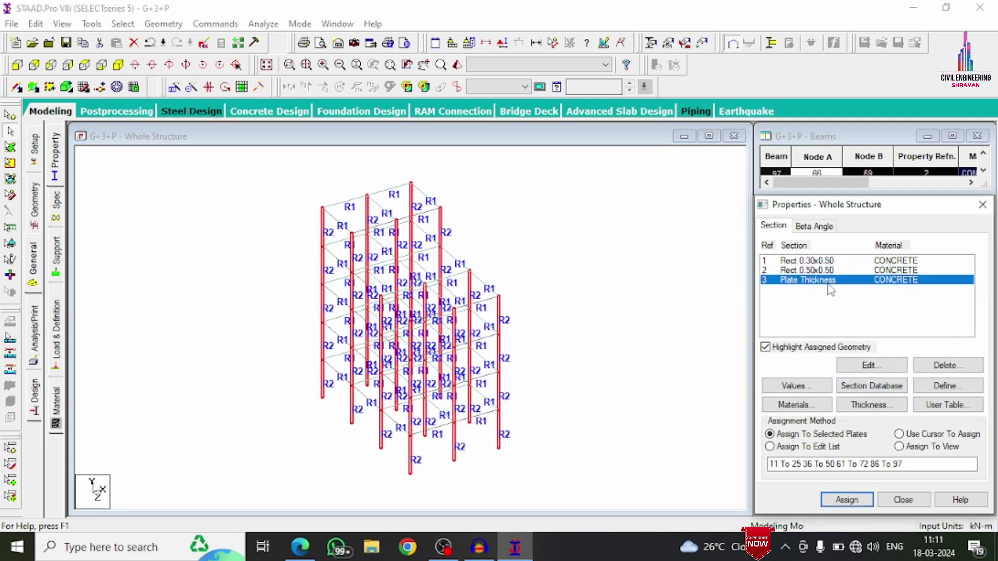
left_click(921, 449)
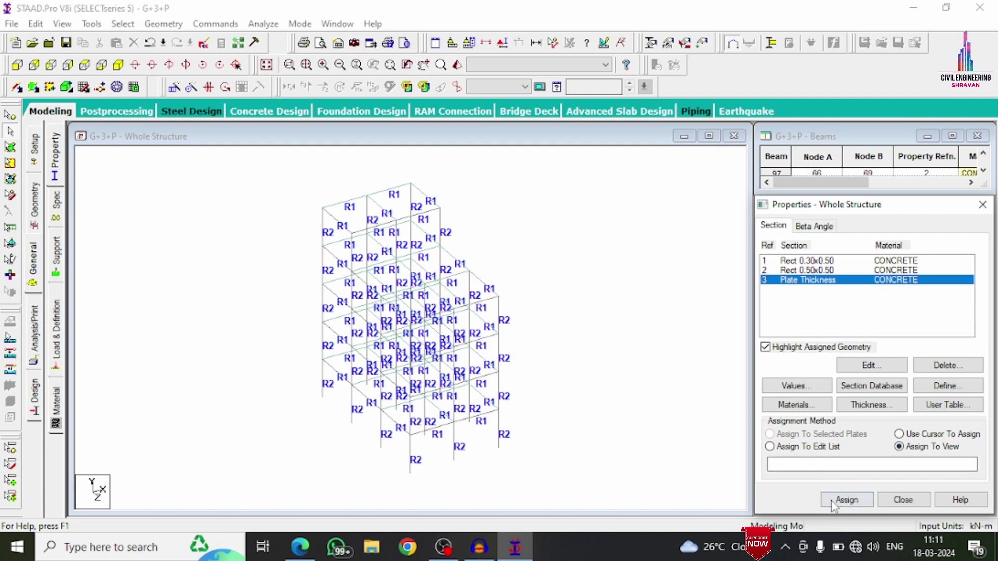
left_click(847, 499)
left_click(898, 396)
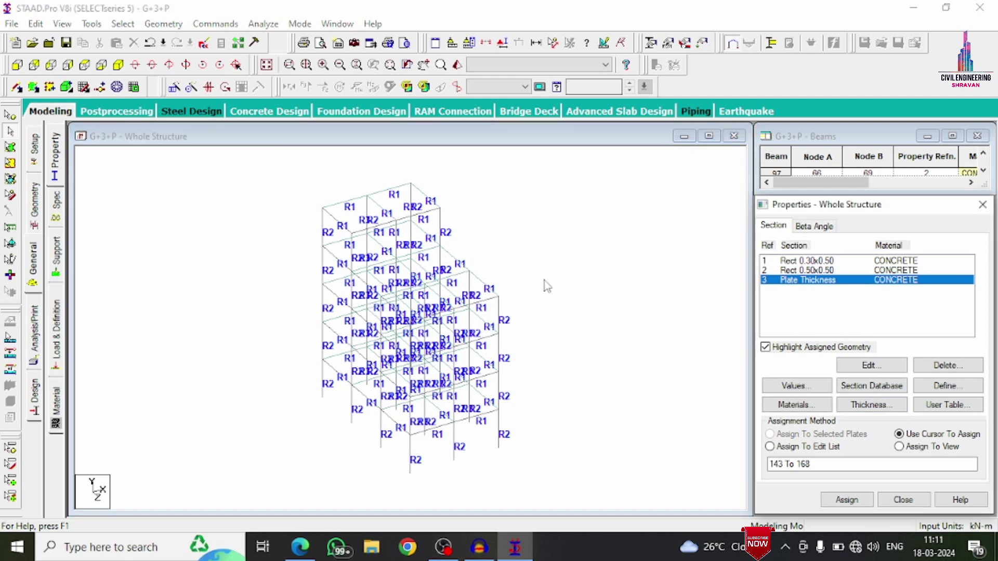
Create a fixed support and add it to the structure's support list.
left_click(57, 260)
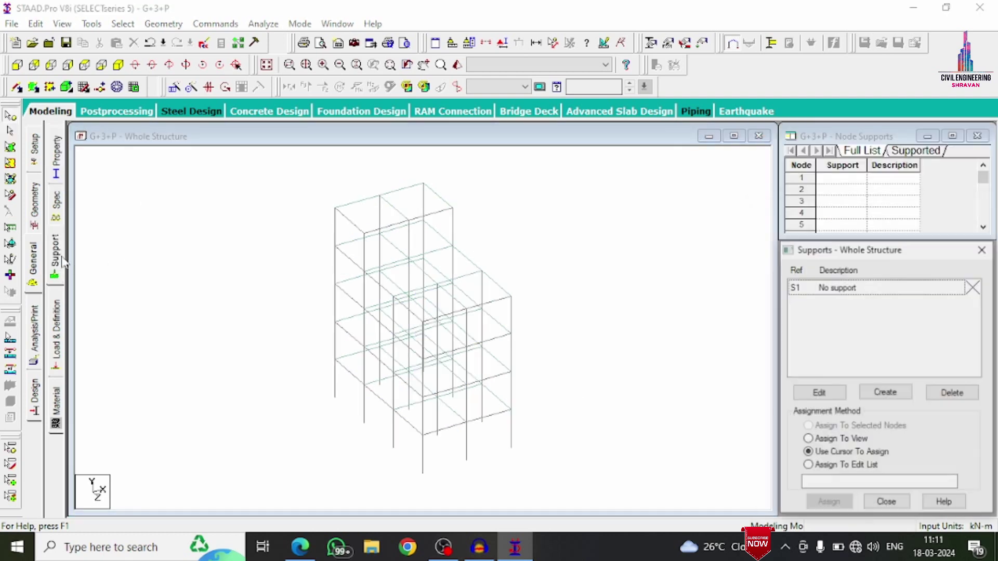
left_click(873, 387)
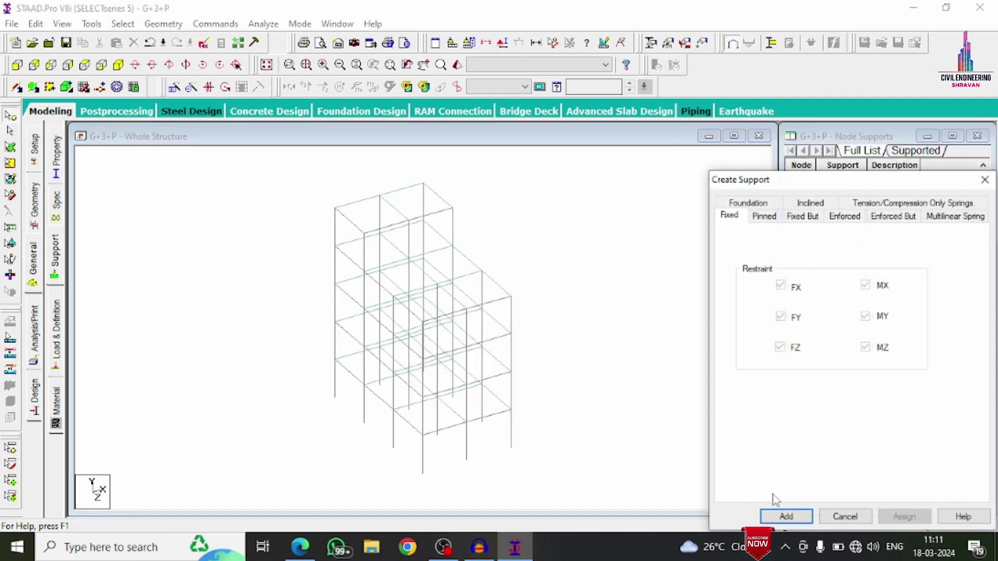
left_click(779, 515)
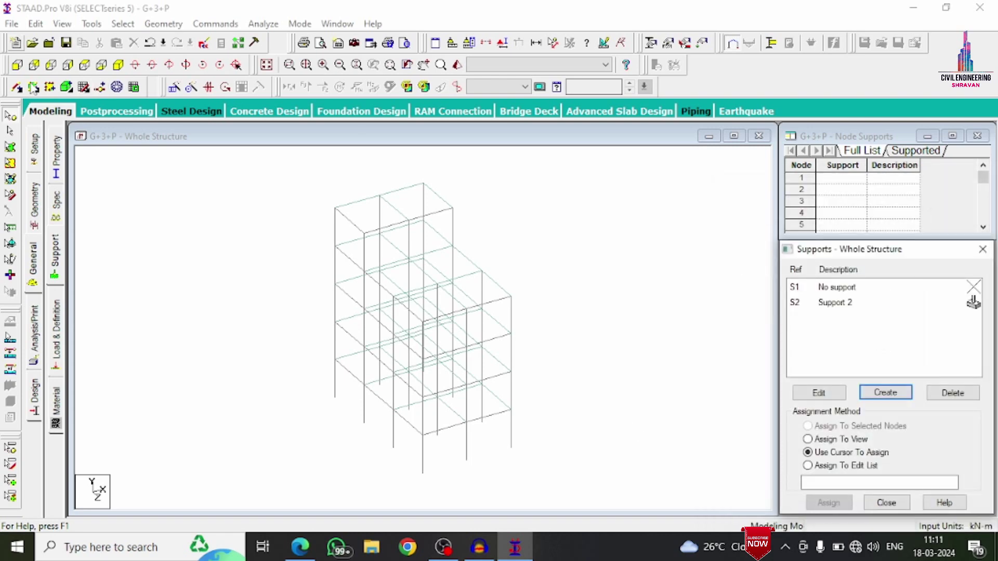
Select all column base nodes in an elevation view, assign the fixed support to them, and return to the isometric view.
left_click(18, 66)
left_click_drag(337, 459, 556, 491)
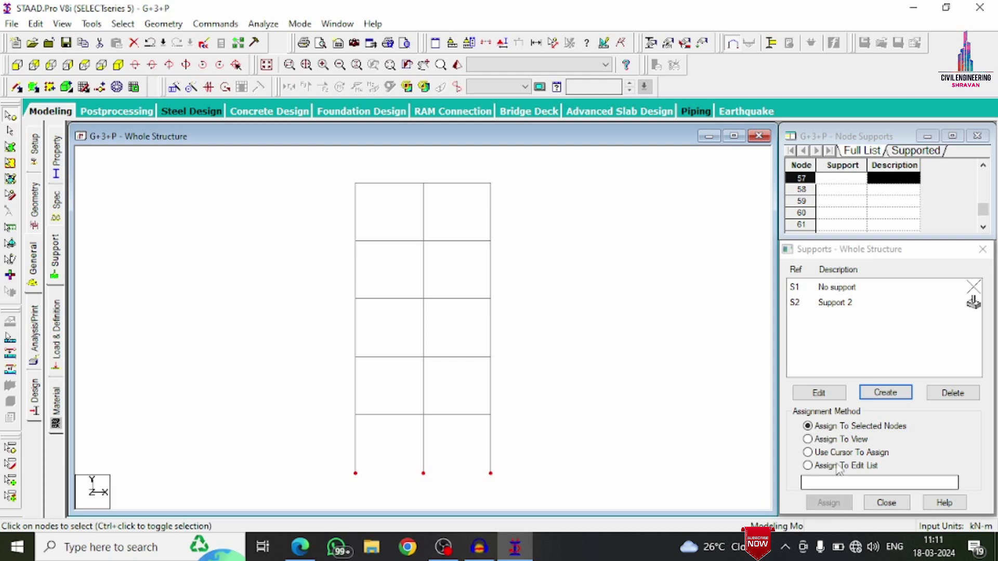
left_click(836, 303)
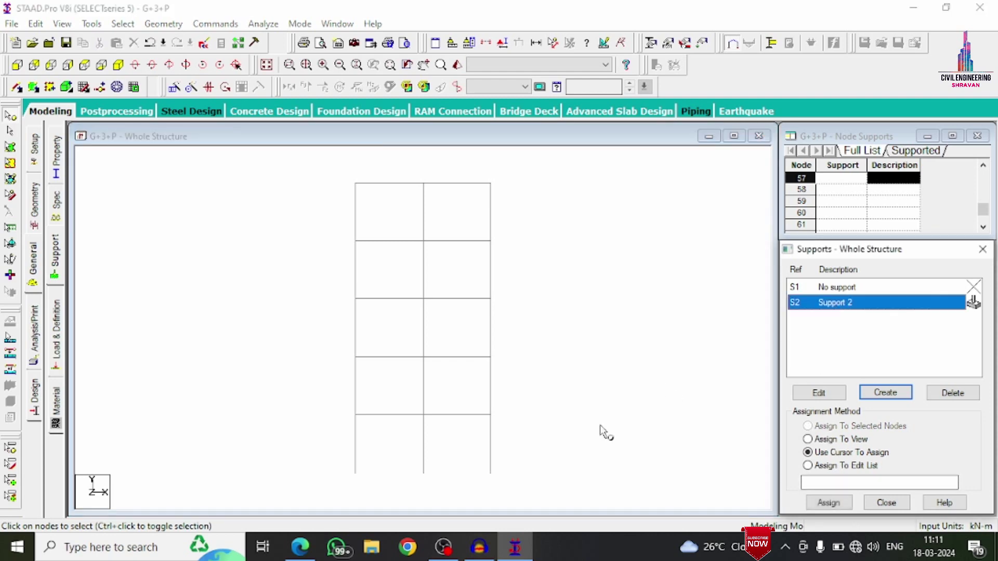
left_click_drag(520, 483, 323, 443)
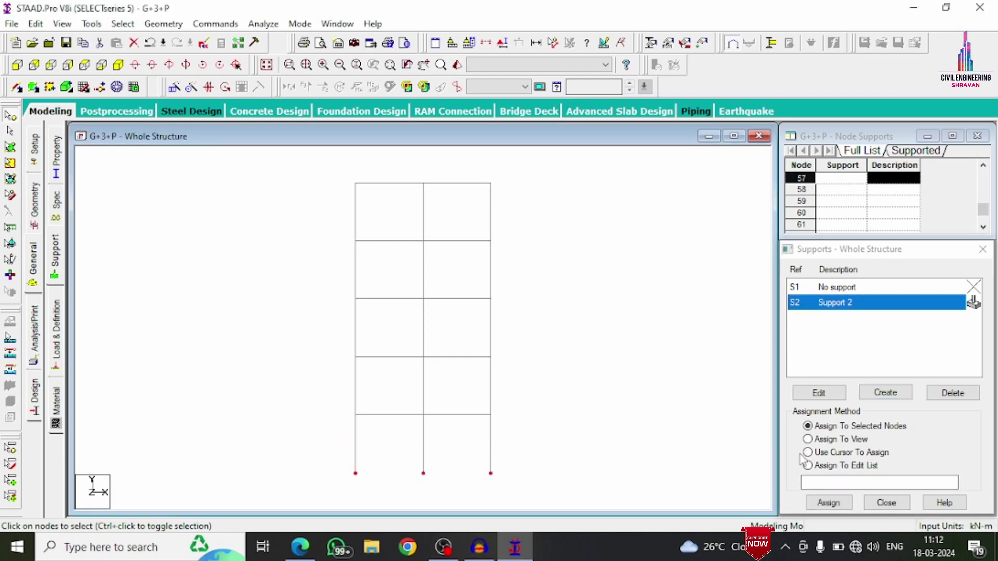
left_click(829, 502)
left_click(909, 416)
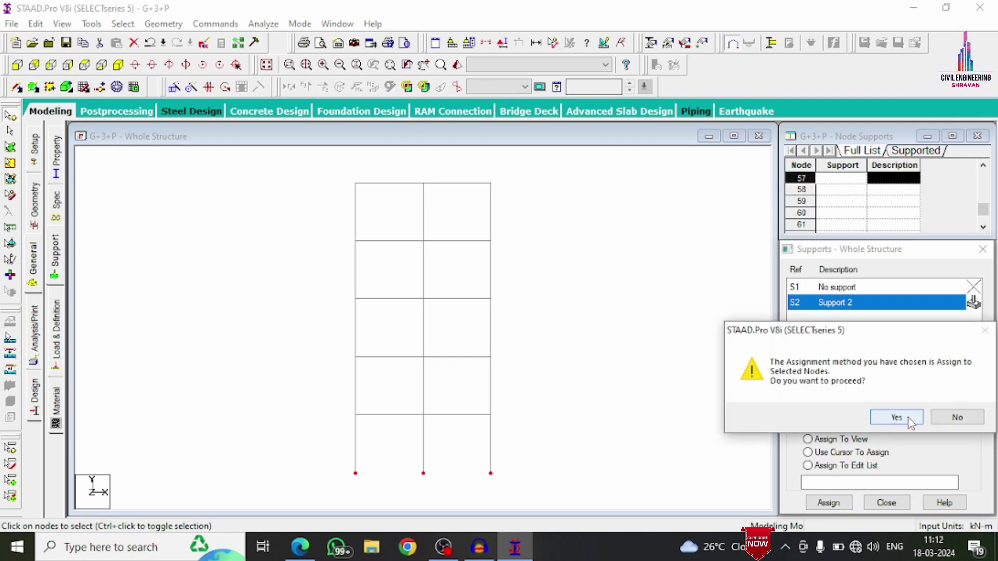
left_click(119, 66)
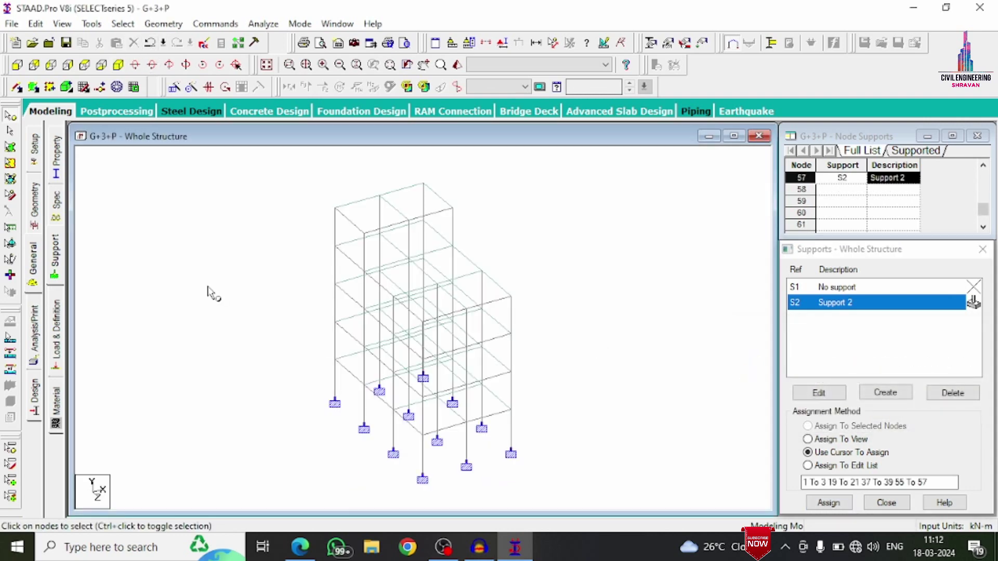
Add primary load case 1 with loading type Dead and the title DL.
left_click(57, 337)
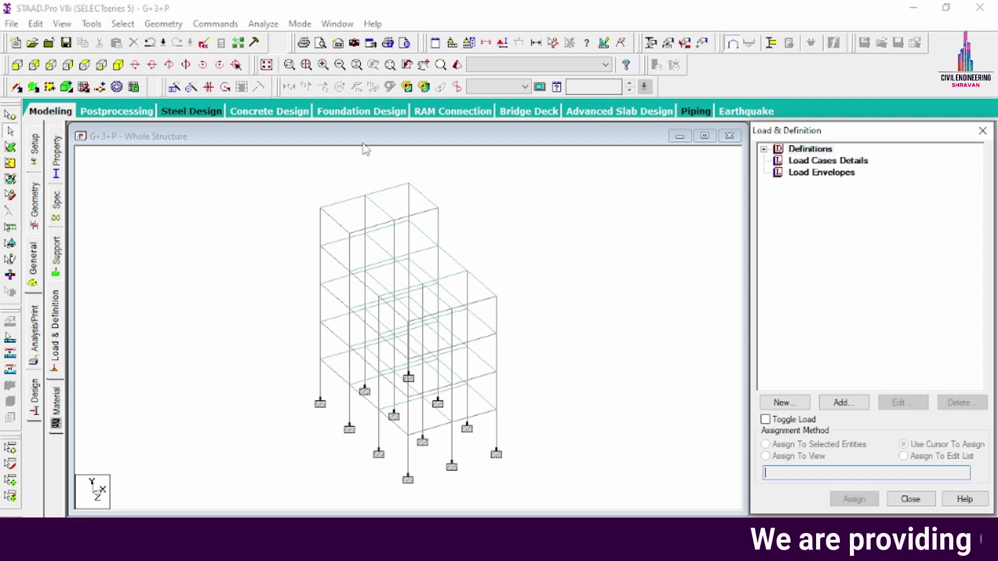
left_click(799, 161)
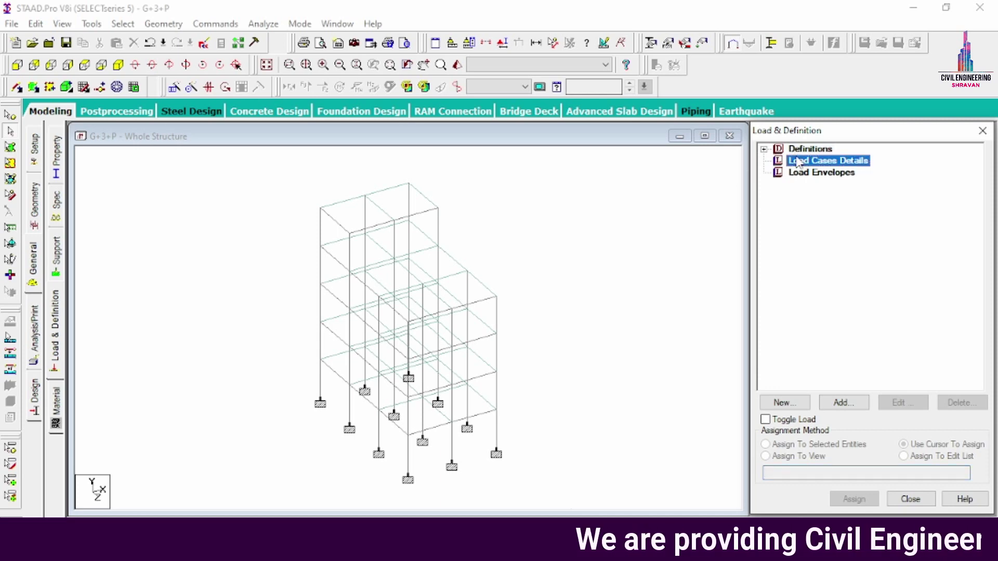
left_click(837, 403)
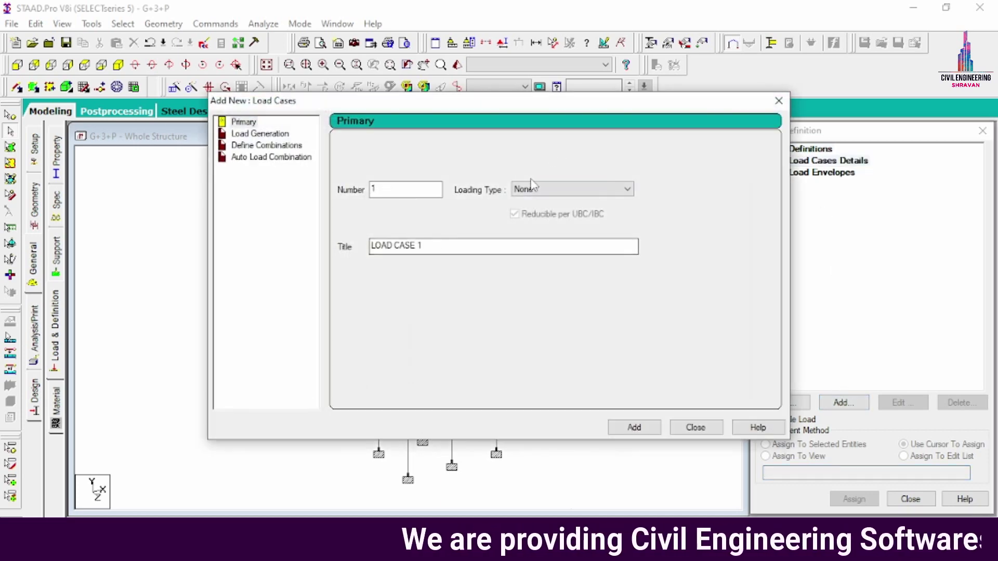
left_click(531, 189)
left_click(532, 206)
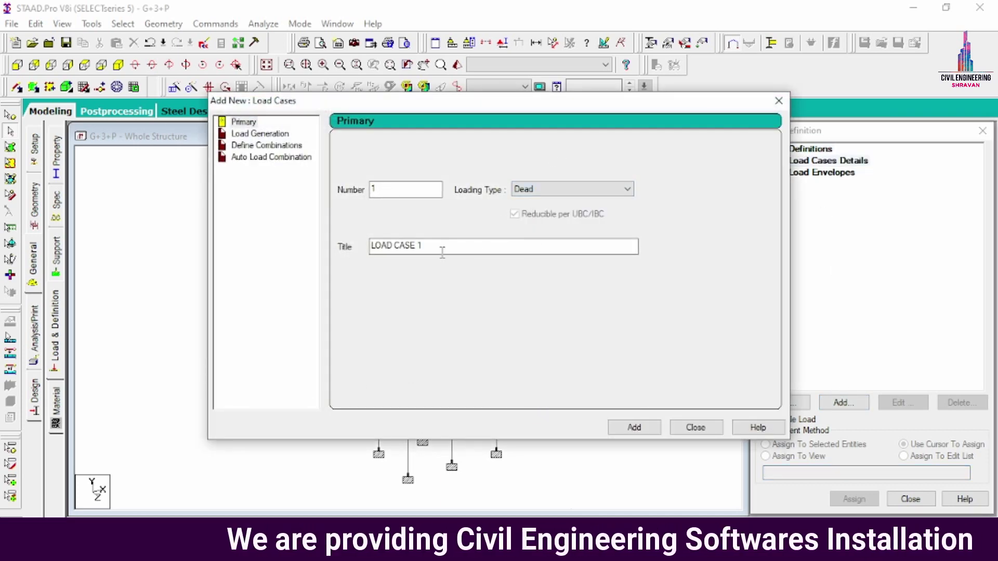
left_click_drag(443, 251, 234, 228)
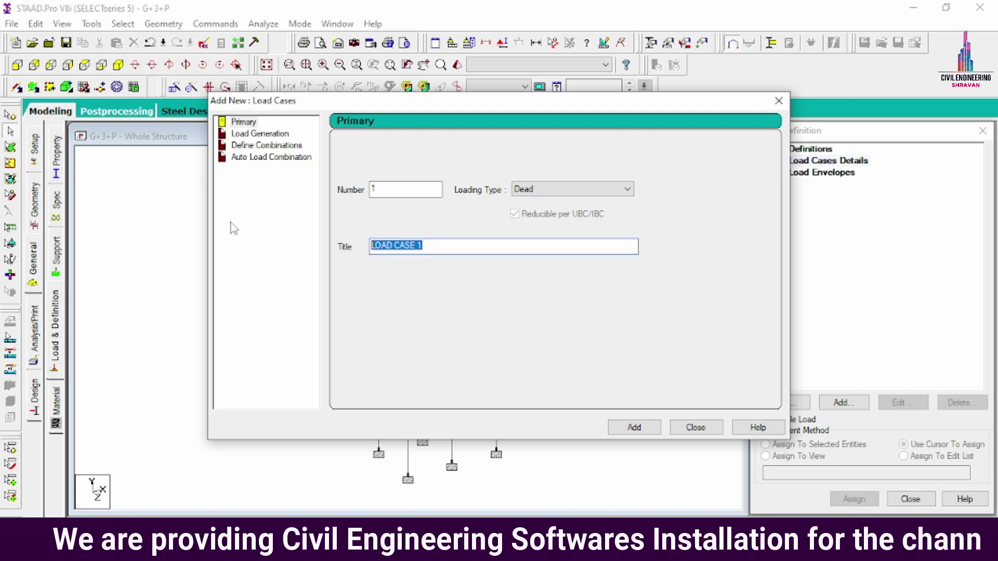
type("DL")
key("Return")
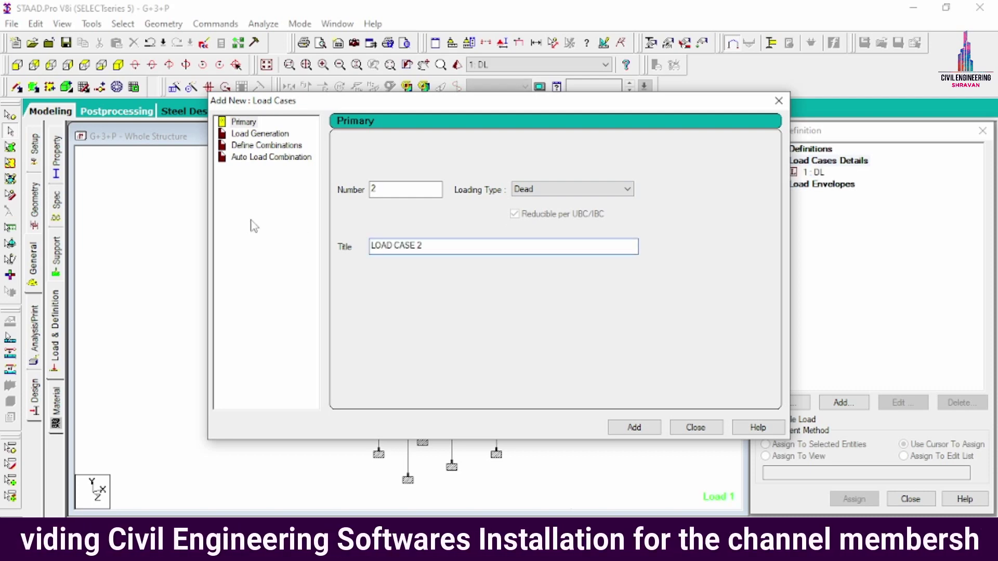
Add primary load case 2 with loading type Live and the title LL, and finish adding load cases.
left_click(526, 190)
left_click(525, 212)
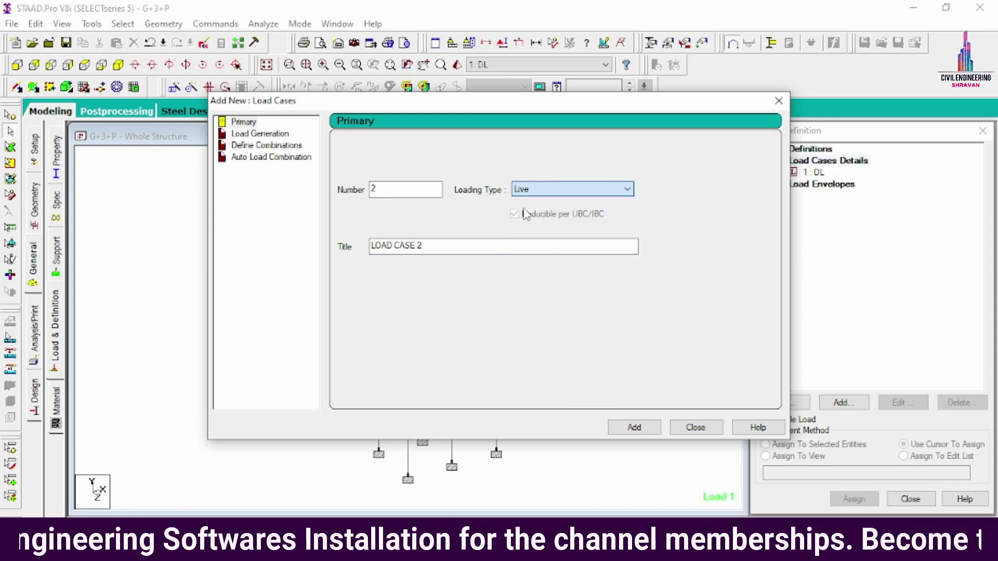
left_click_drag(442, 246, 178, 195)
type("LL")
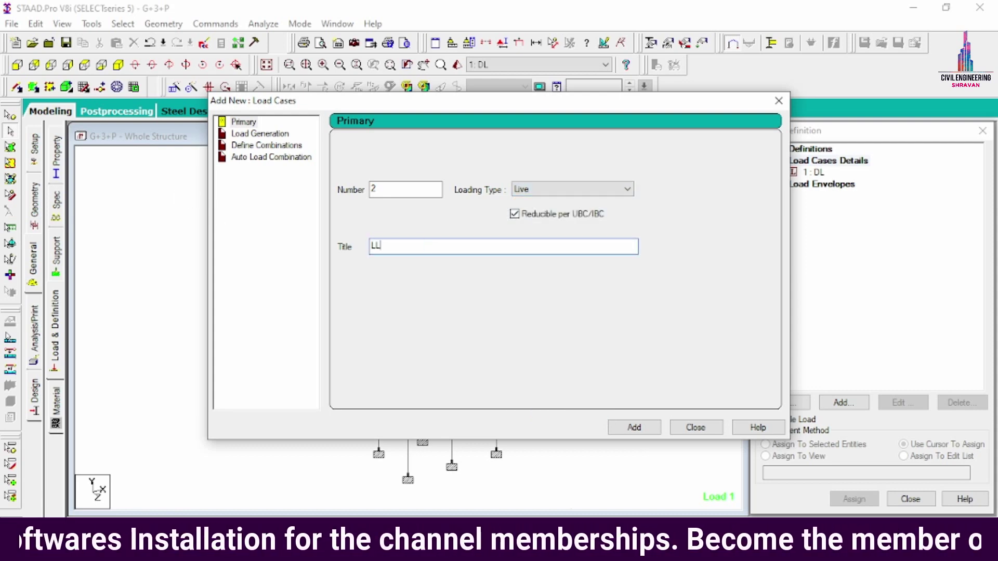
key("Return")
left_click(695, 427)
Add a selfweight load in the Y direction with factor -1 to the DL load case.
left_click(815, 175)
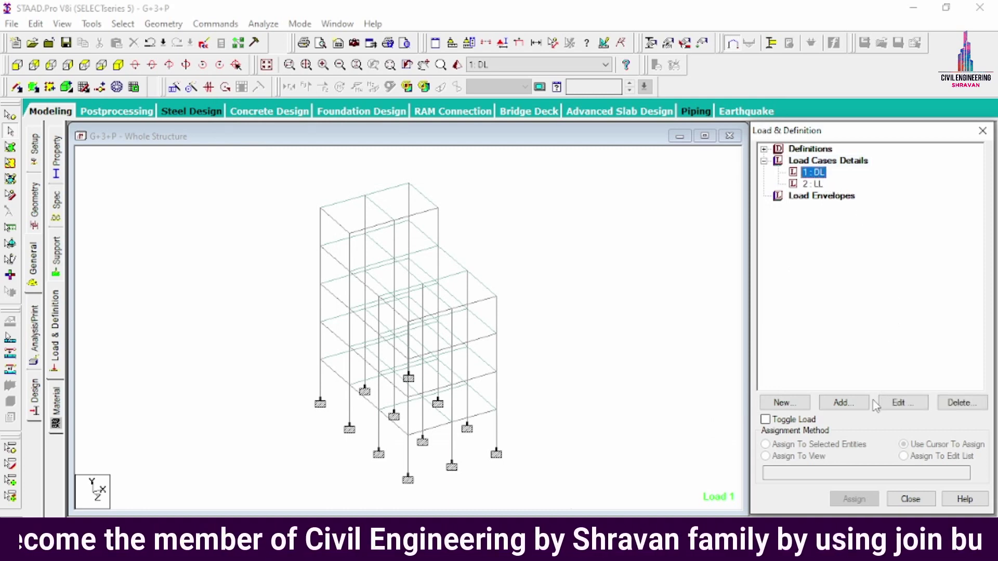
left_click(847, 405)
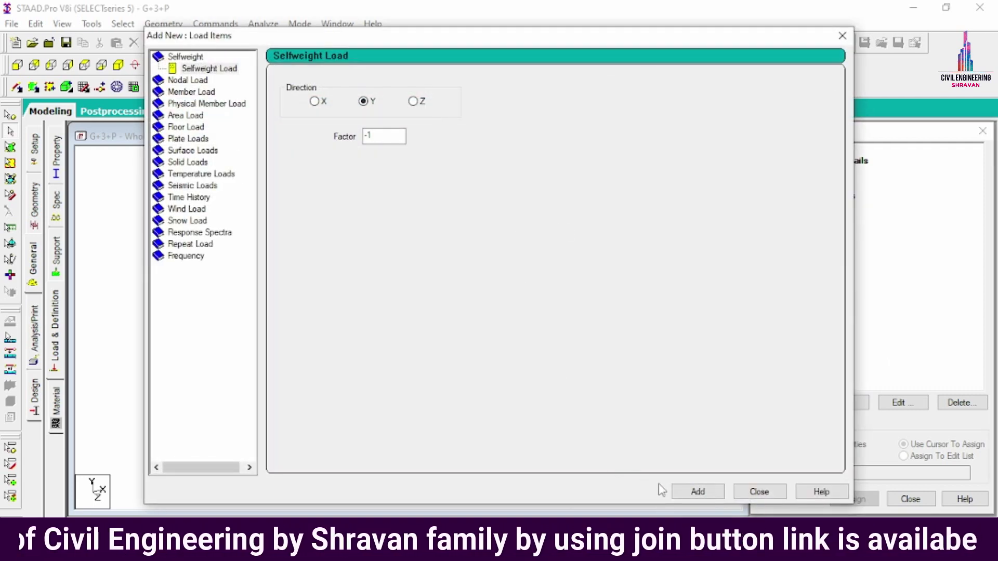
left_click(682, 494)
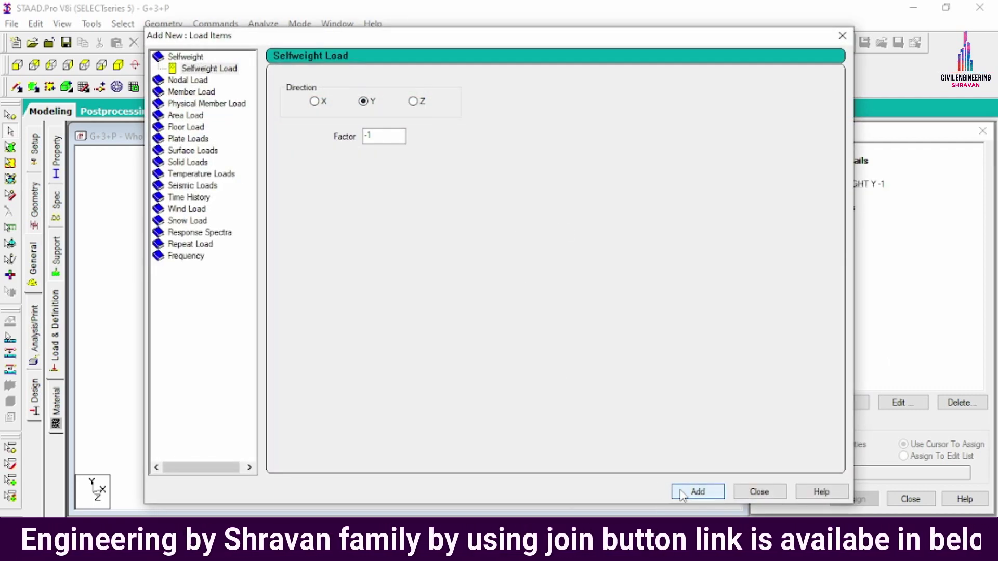
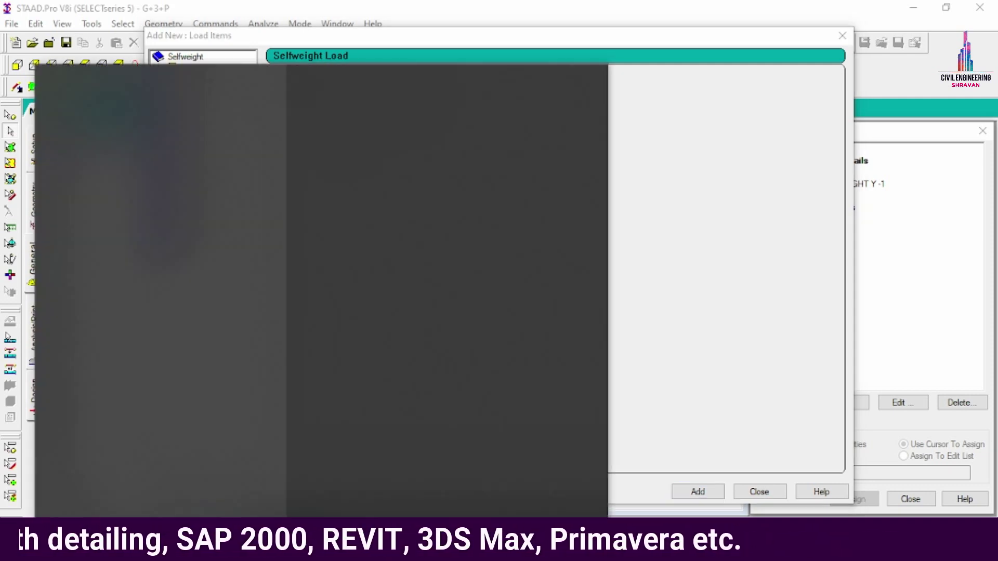
Switch to the Windows Calculator and multiply 0.23 × 20 × 3.
type("a")
key("BackSpace")
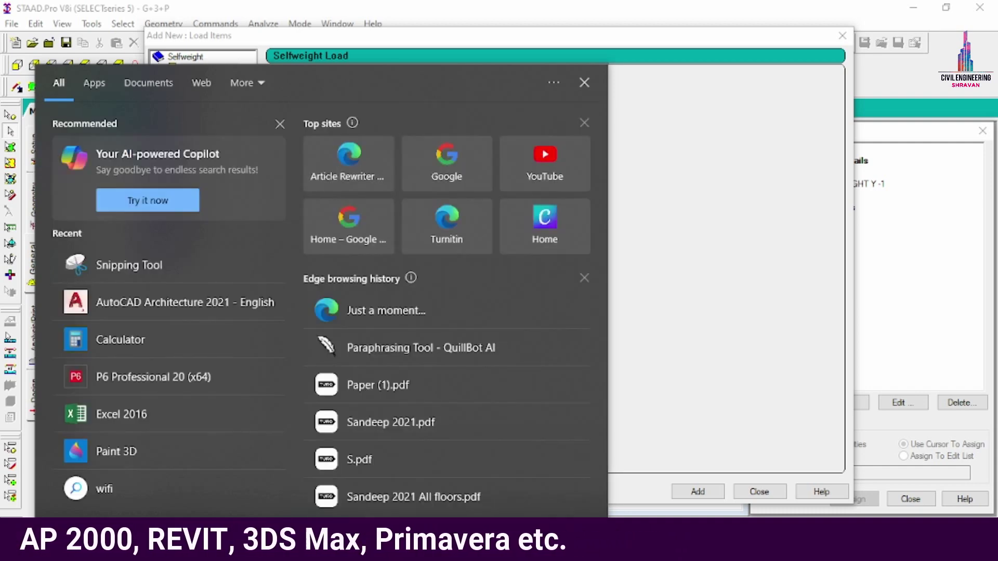
type("cal")
key("Return")
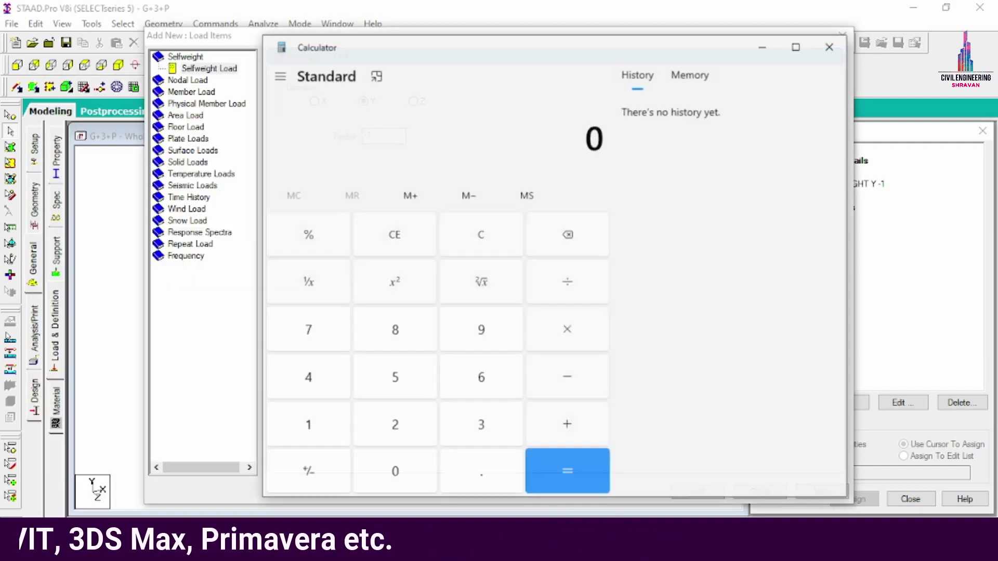
type("0.23")
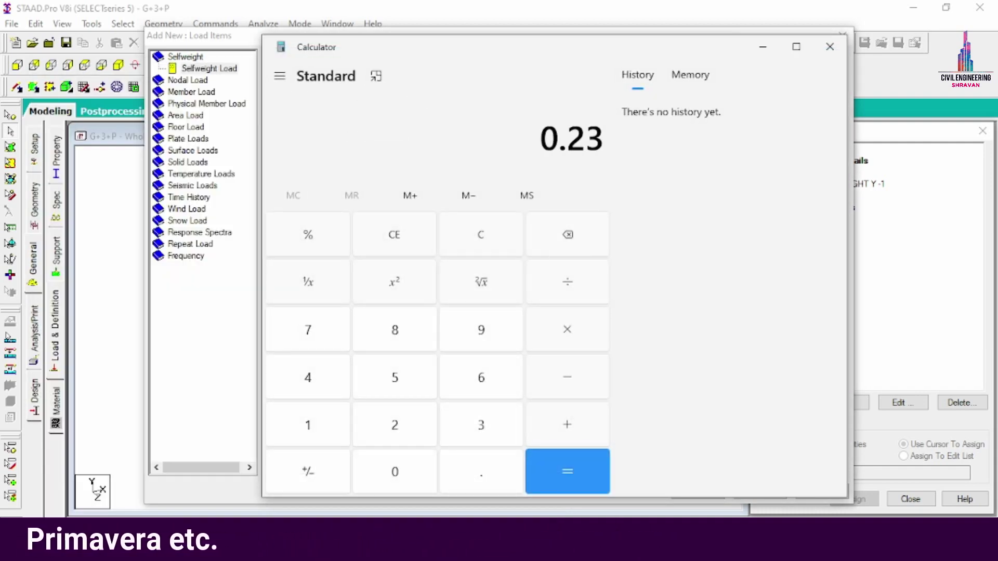
key("asterisk")
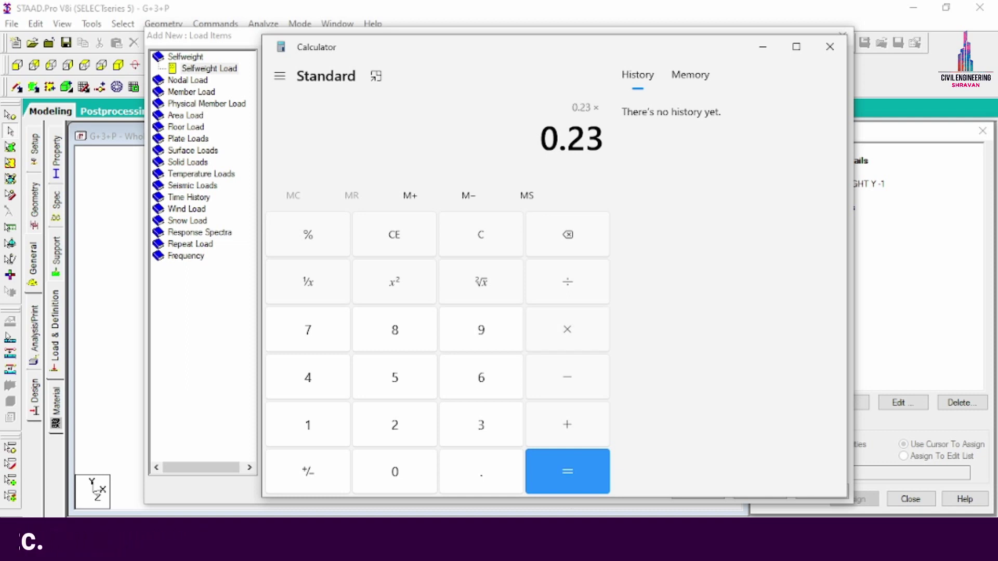
type("20")
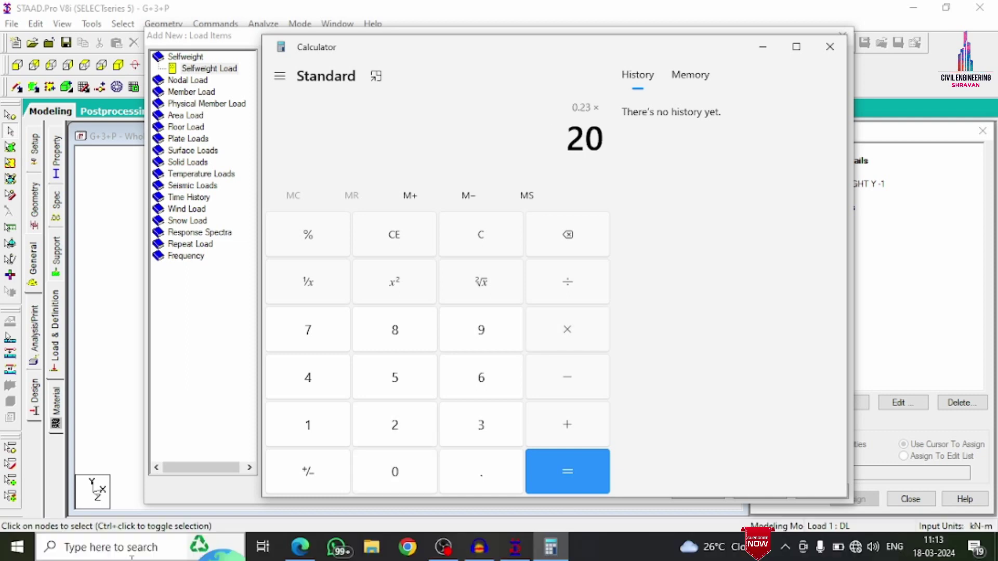
key("asterisk")
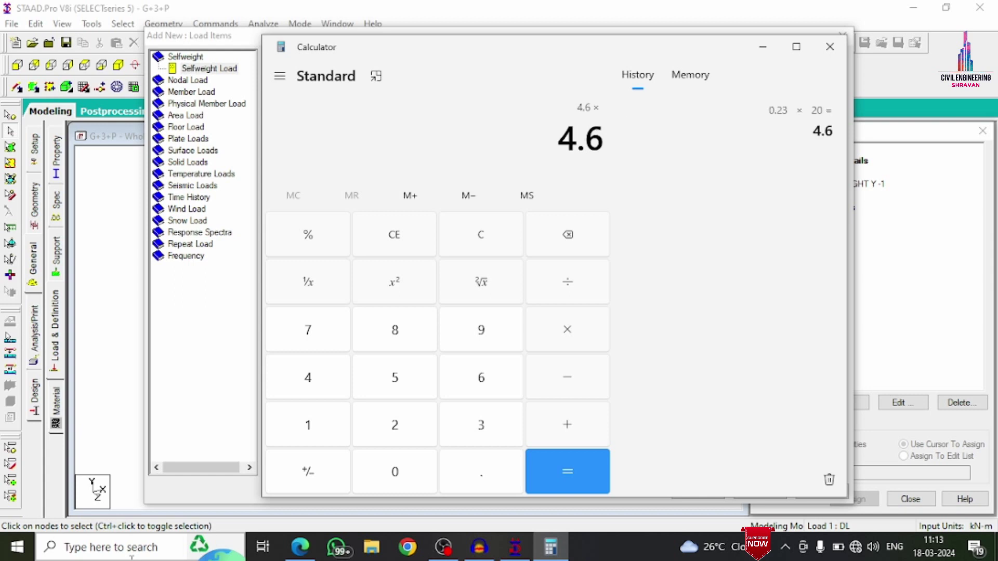
type("3")
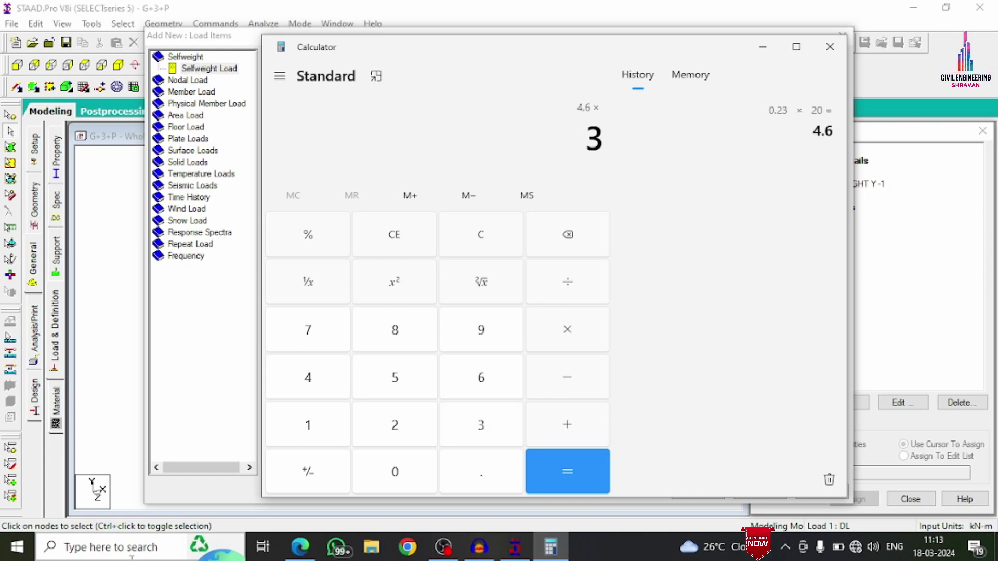
key("Return")
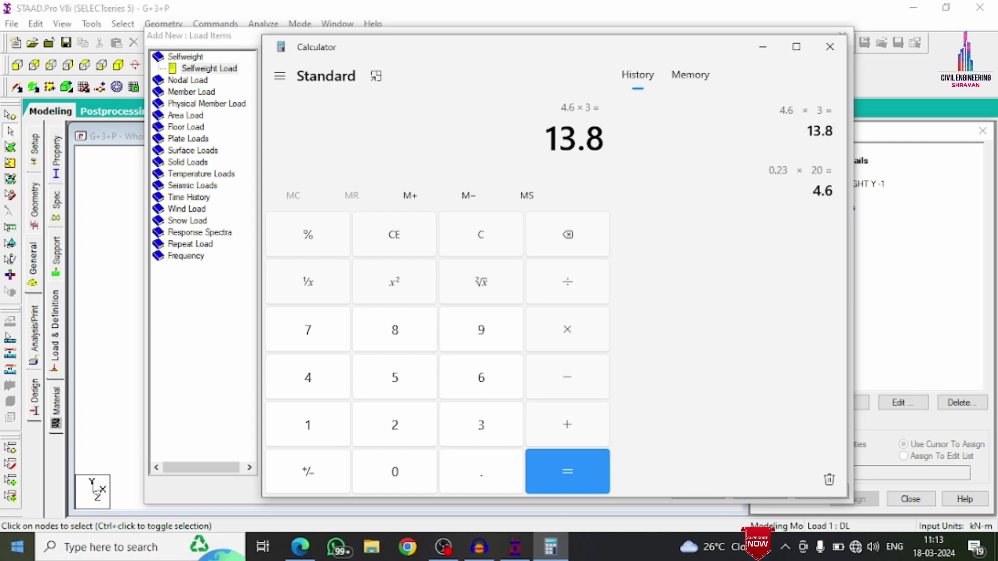
Clear the calculator entry and multiply 0.125 × 3 × 20.
left_click(367, 249)
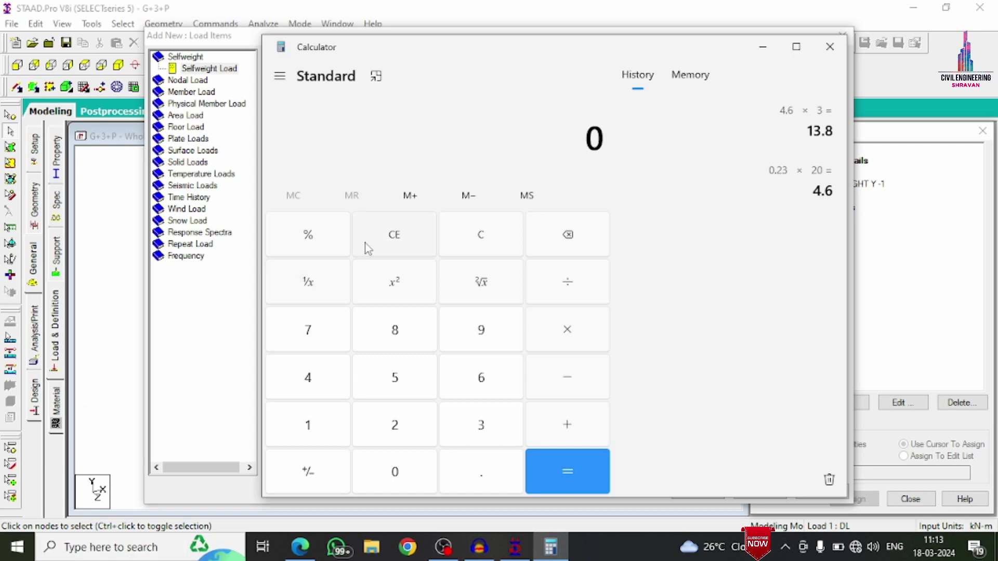
type(".125")
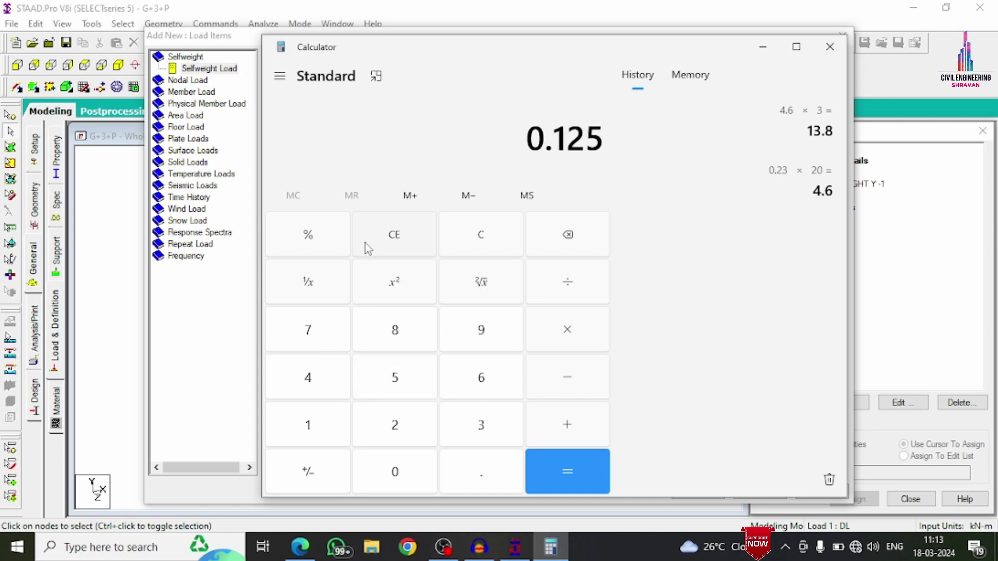
key("asterisk")
type("3")
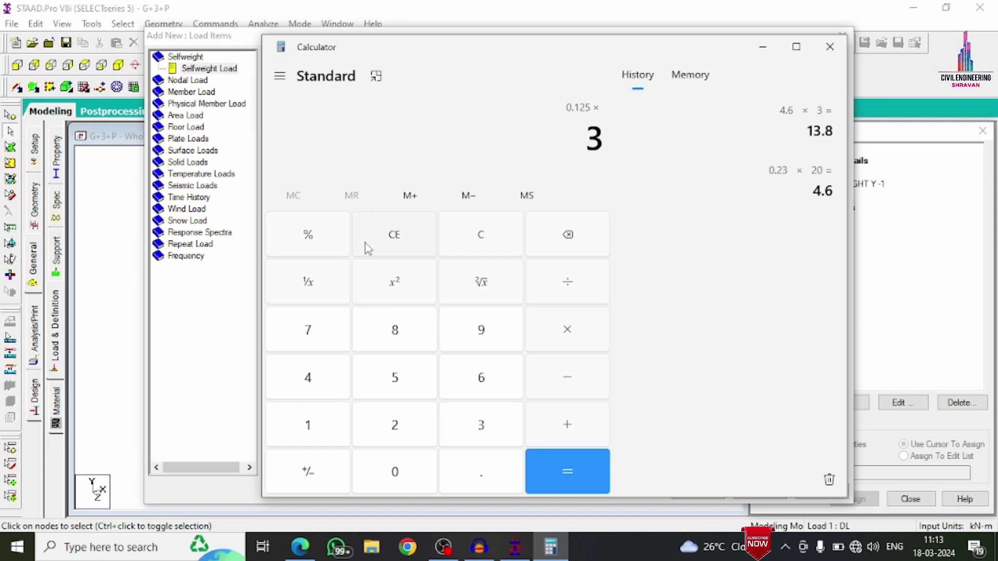
key("asterisk")
type("20")
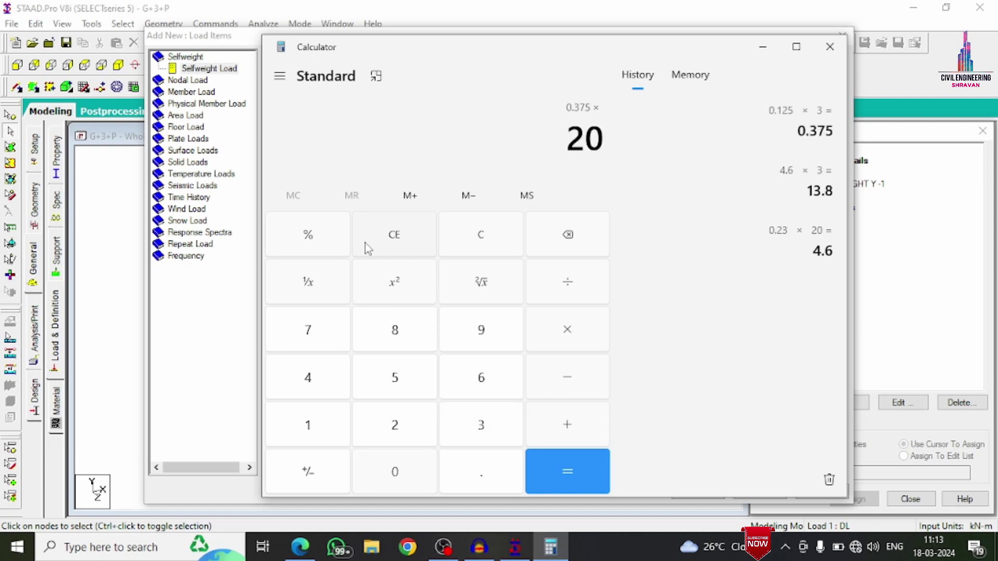
key("Return")
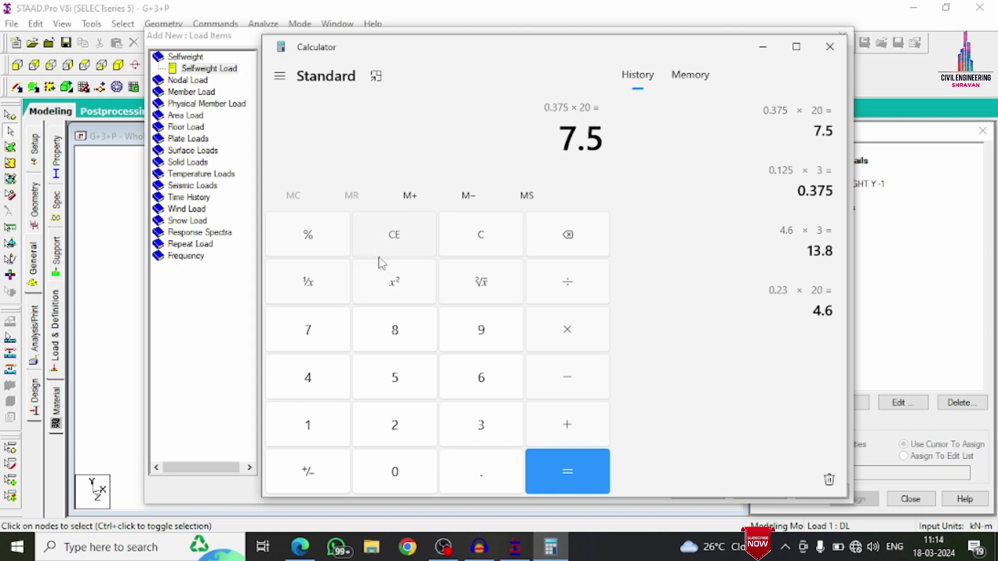
Clear the calculator entry and multiply 0.125 × 20 × 1.2.
key("Escape")
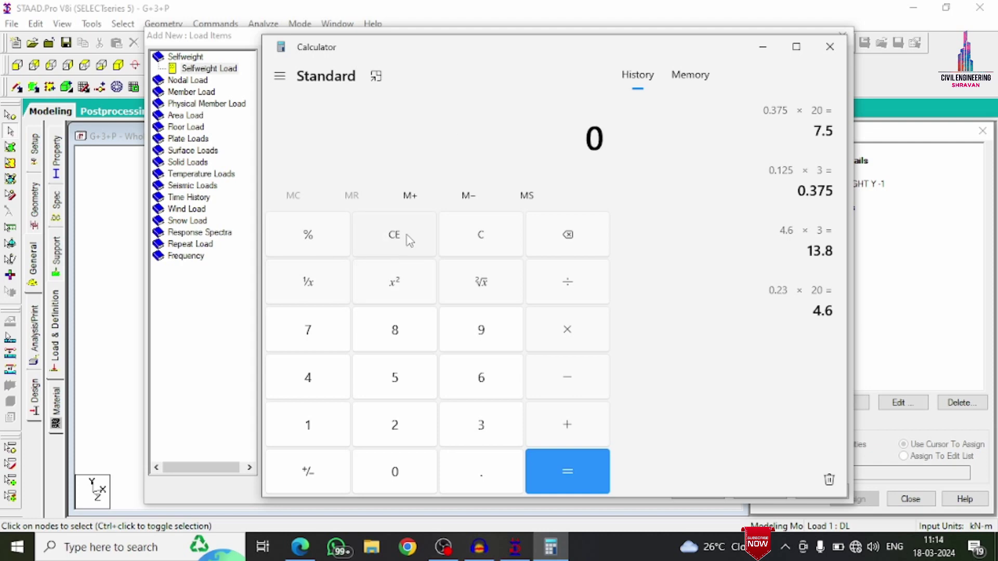
type(".12")
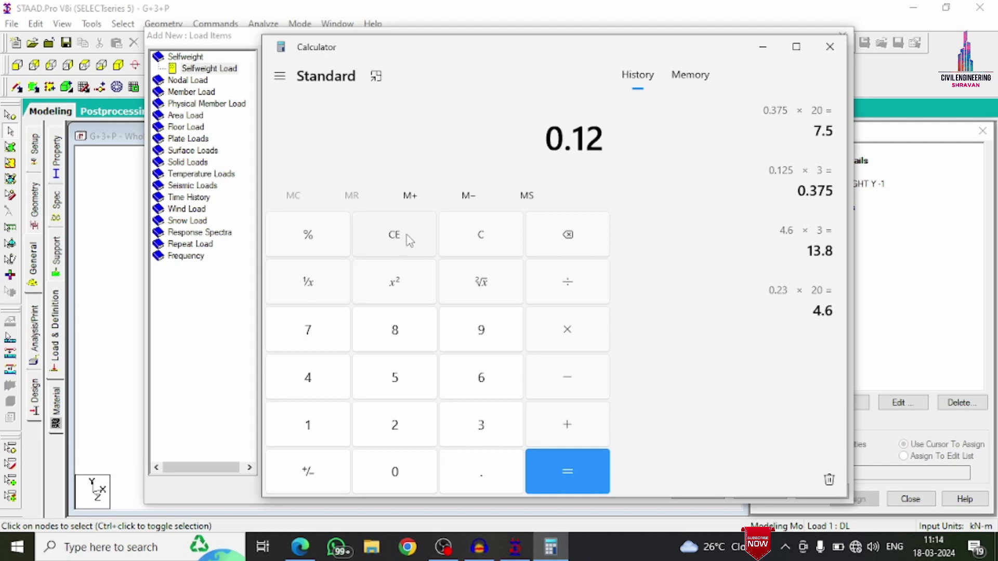
type("5*20")
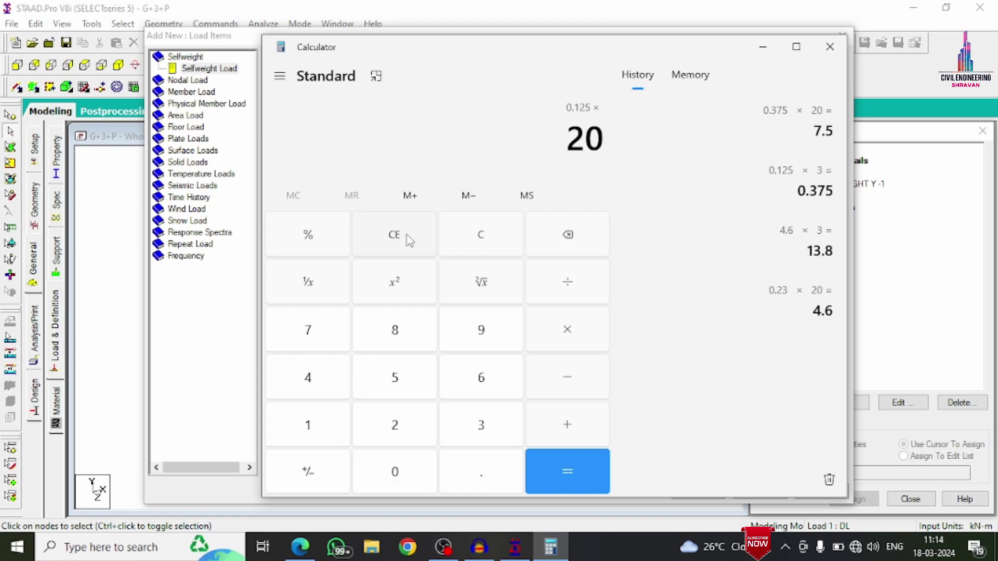
type("*1.2")
key("Return")
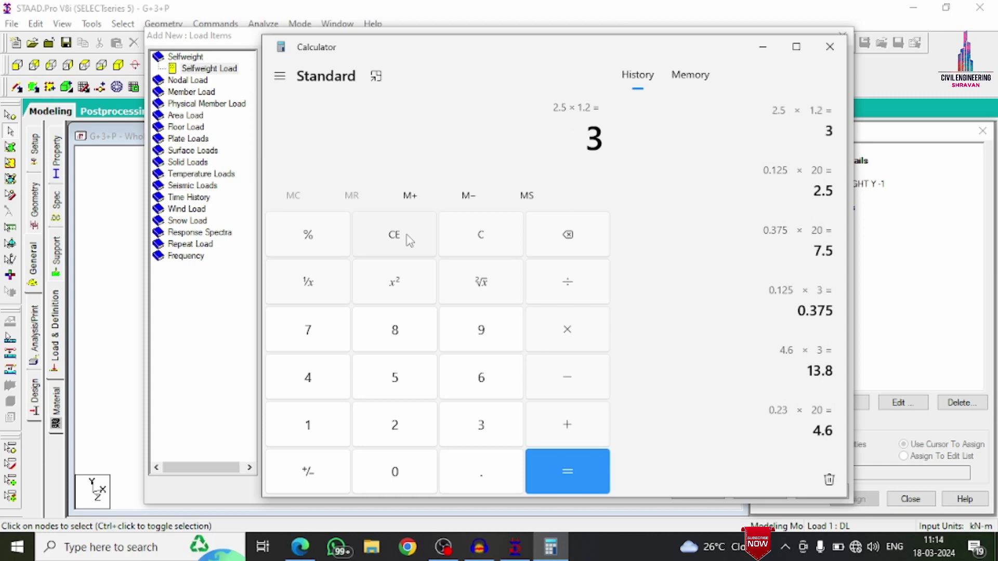
Clear the calculator entry and add the three calculated loads, 13.8 + 7.5 + 3.
left_click(393, 233)
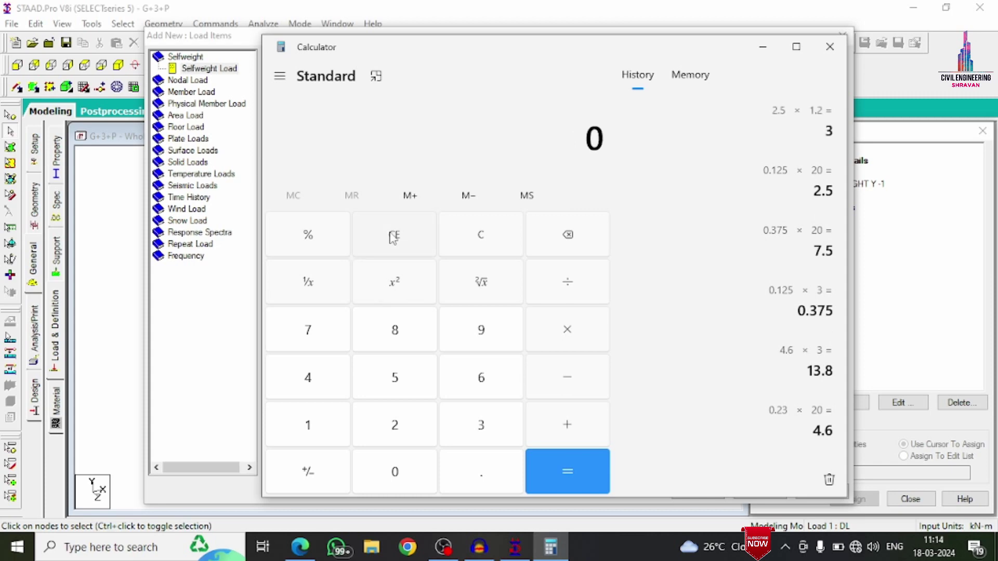
type("13.8")
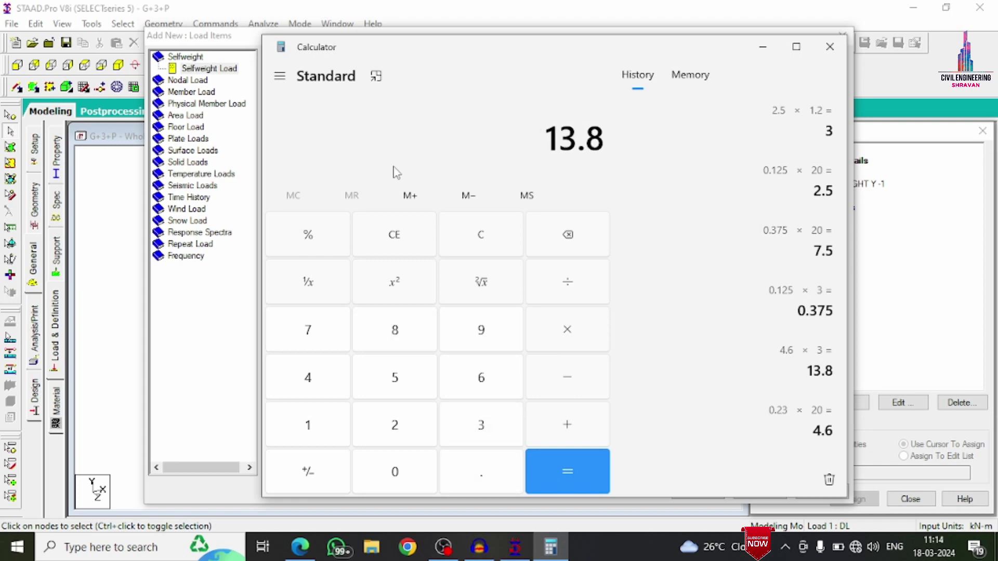
key("plus")
type("7.5")
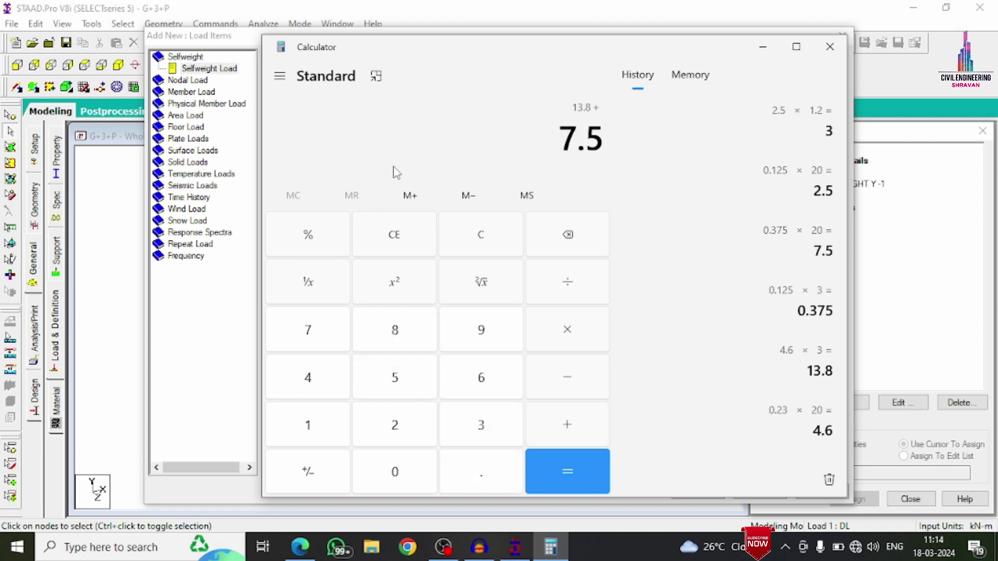
key("plus")
type("3")
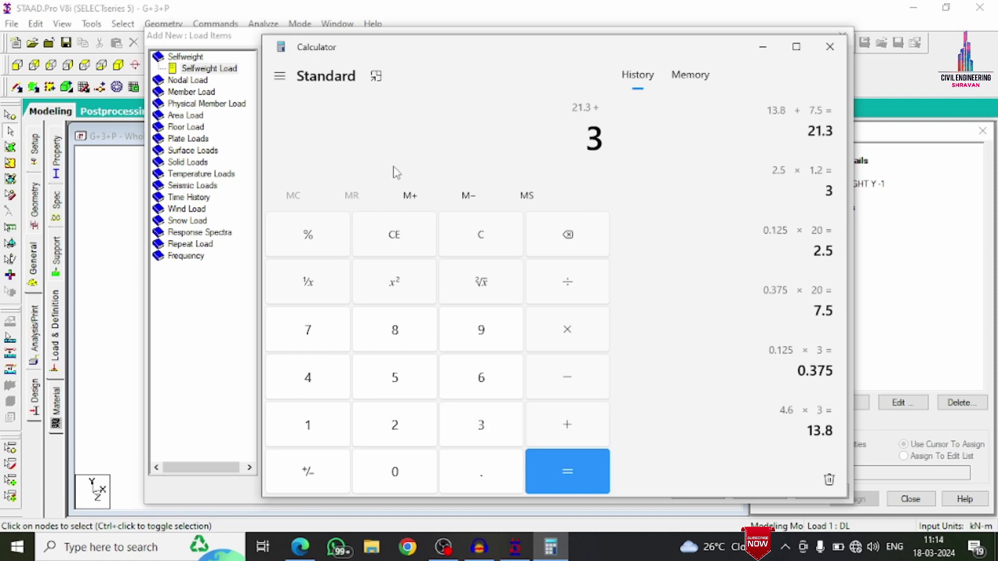
key("Return")
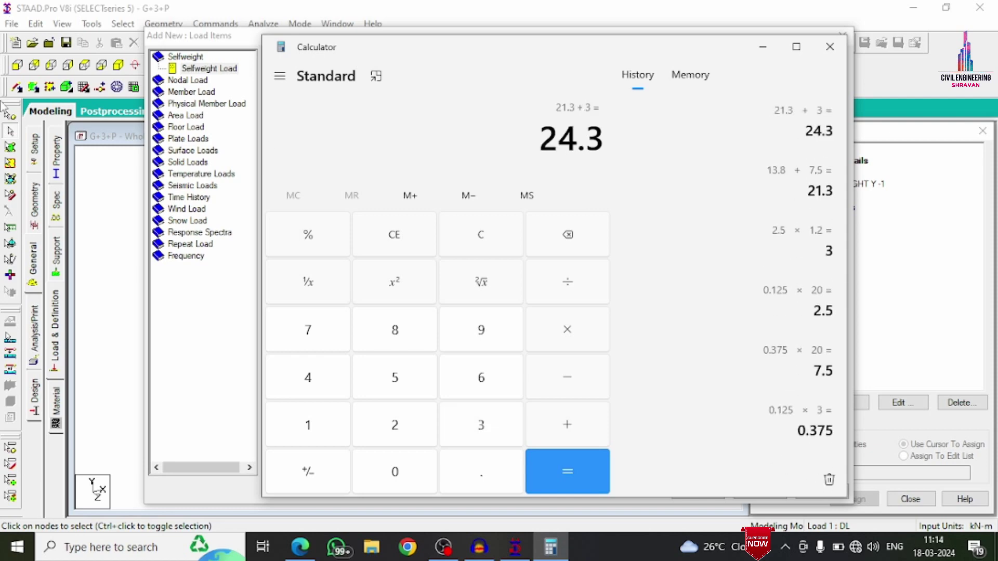
Switch back to STAAD.Pro and add a uniform member force of -24.3 kN/m in the GY direction to the DL load case.
left_click(216, 326)
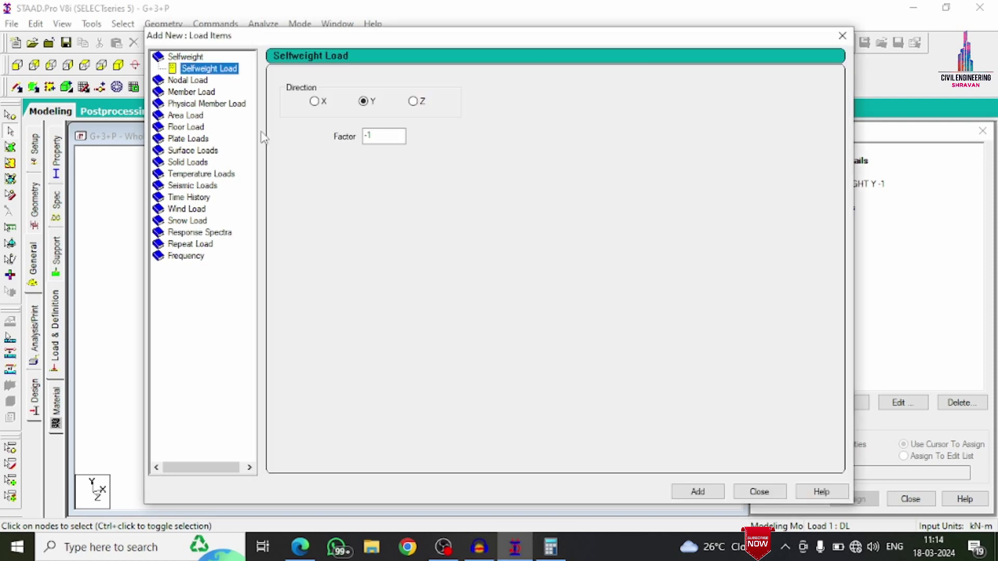
left_click(203, 93)
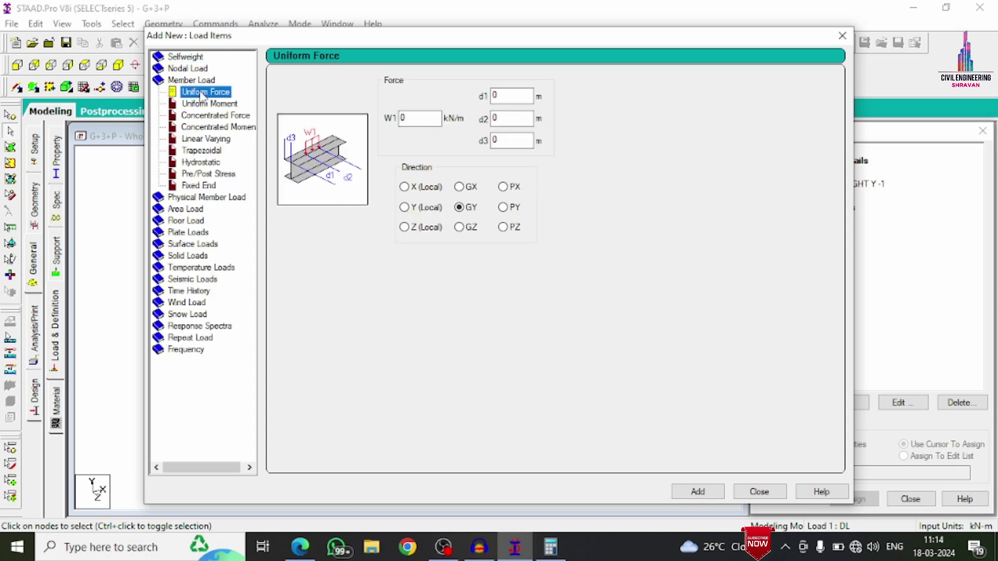
double_click(416, 117)
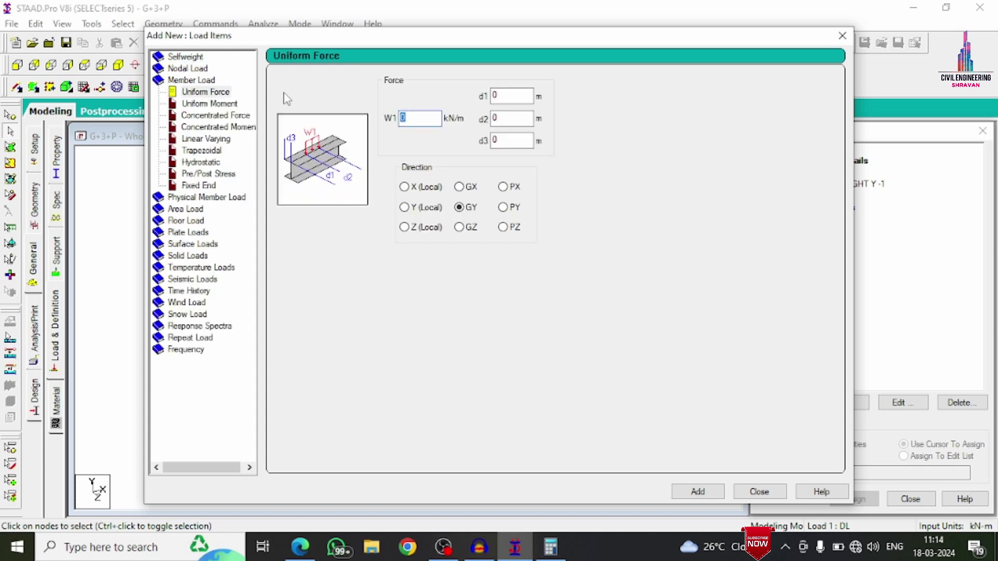
type("-24.3")
left_click(698, 493)
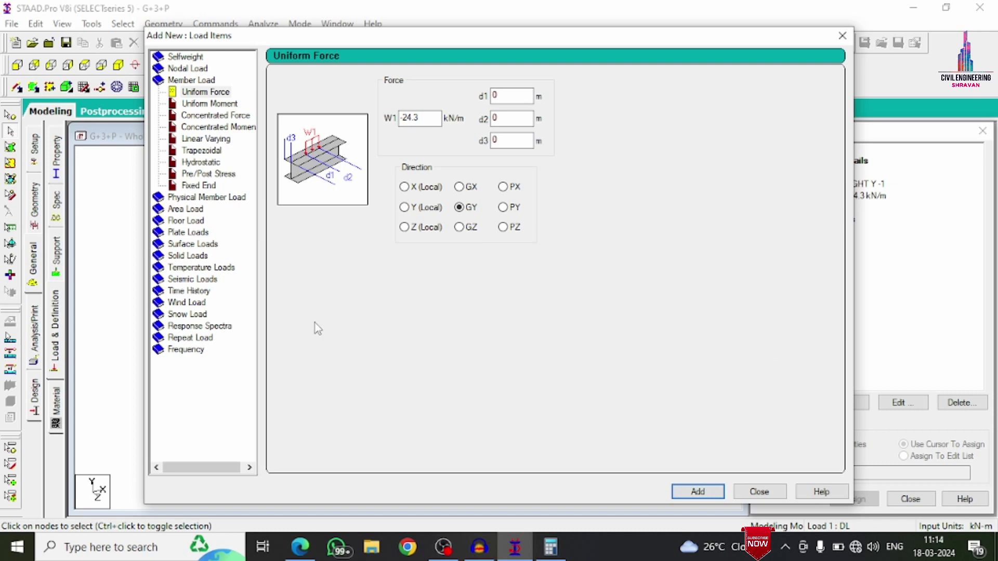
Open the floor load settings for the DL case, switch to Calculator and multiply 0.05 × 20.
left_click(192, 221)
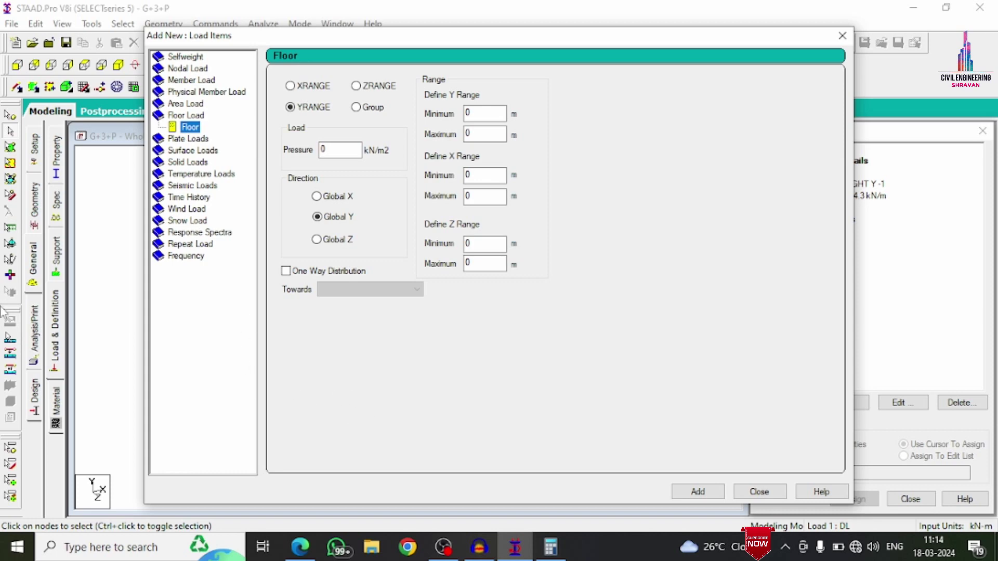
left_click(543, 546)
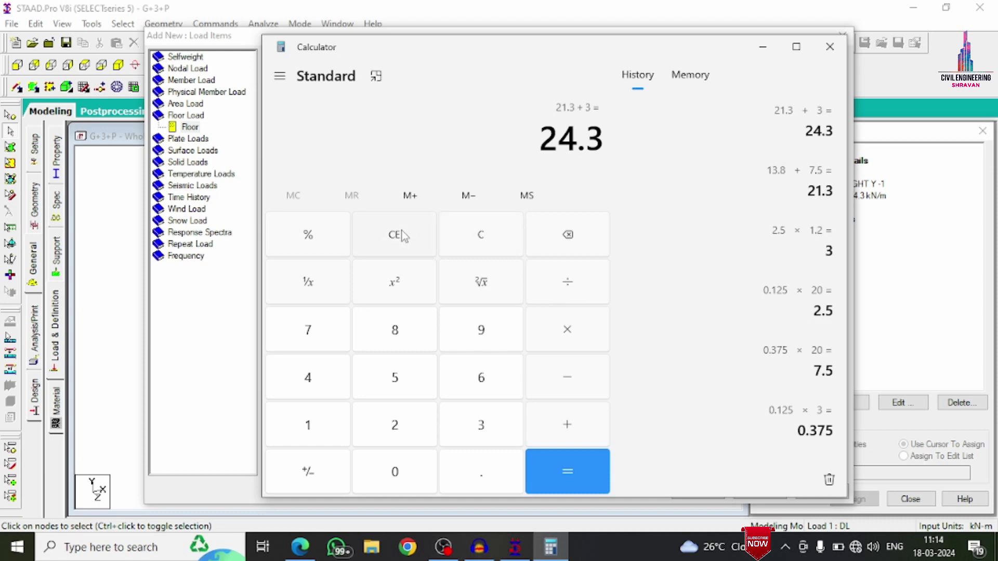
left_click(403, 235)
type(".")
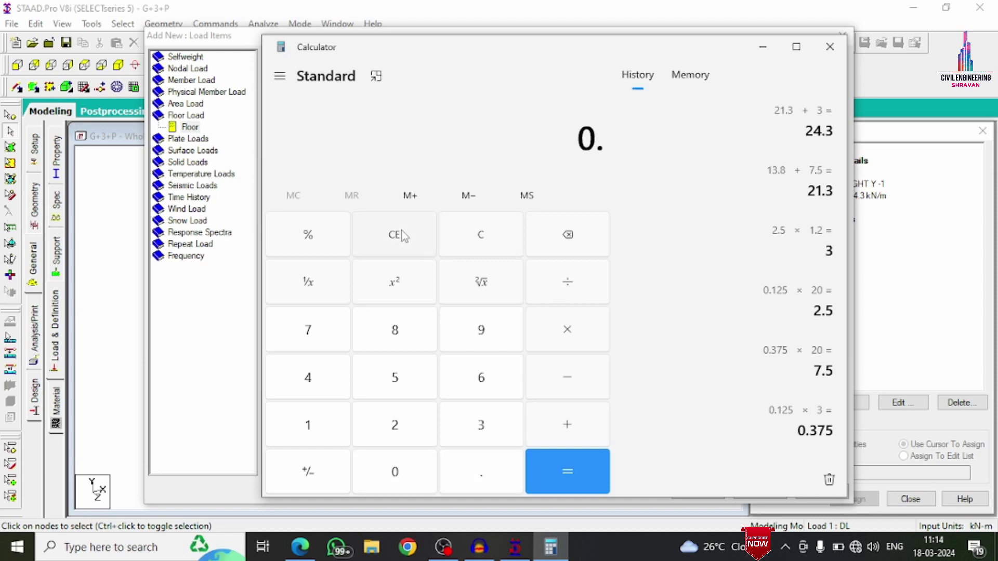
type("05")
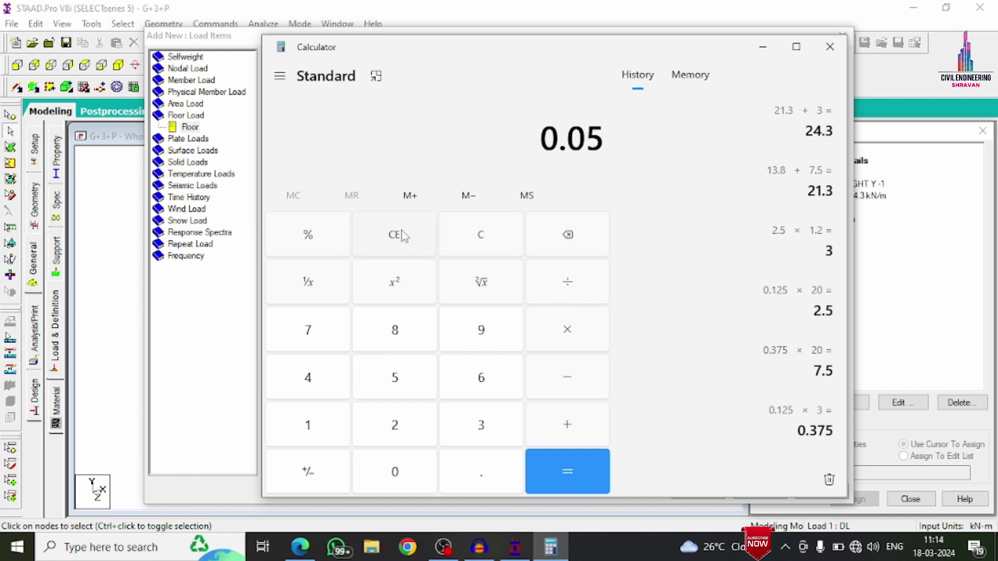
type("*20")
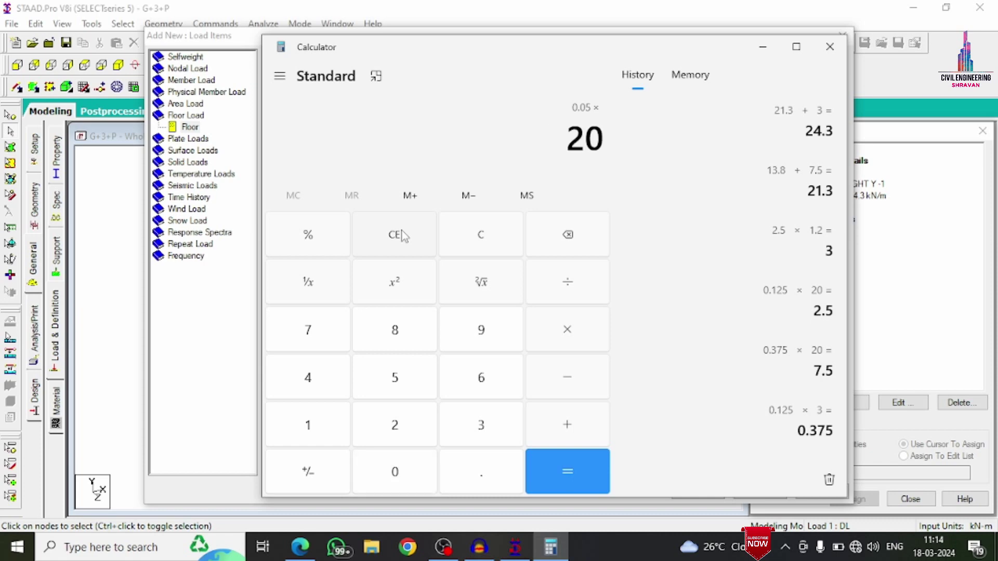
key("Return")
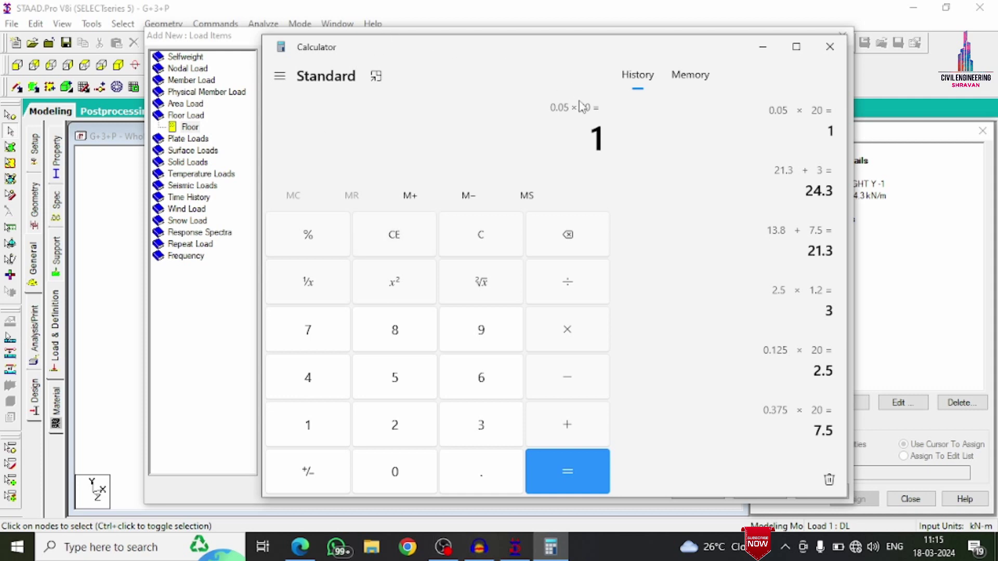
Switch back to STAAD.Pro and add a floor load of -1 kN/m2 in Global Y to DL over a Y range of 3 to 15 m.
left_click(763, 46)
double_click(324, 151)
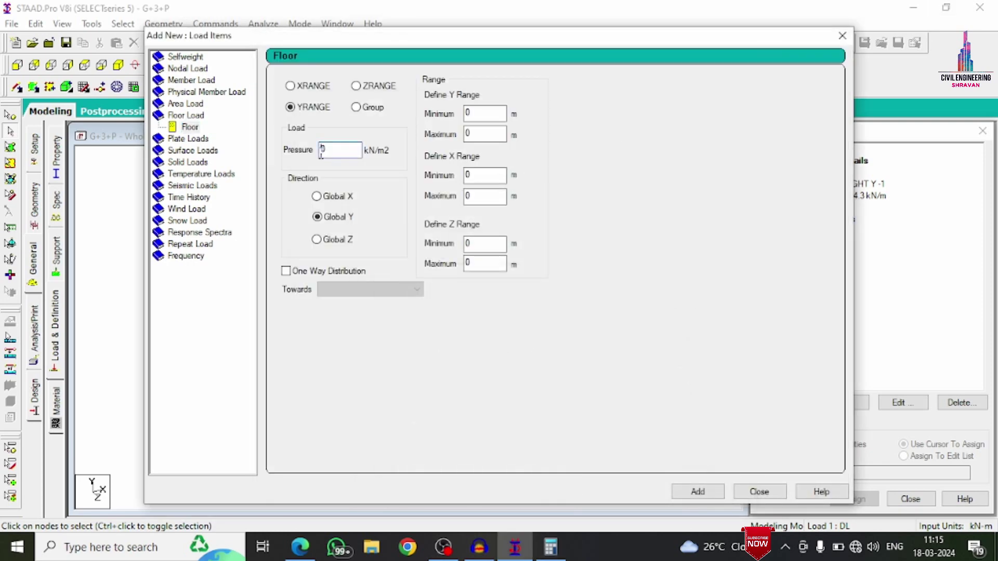
type("-1")
key("Tab")
type("3")
key("Tab")
type("1")
left_click(688, 492)
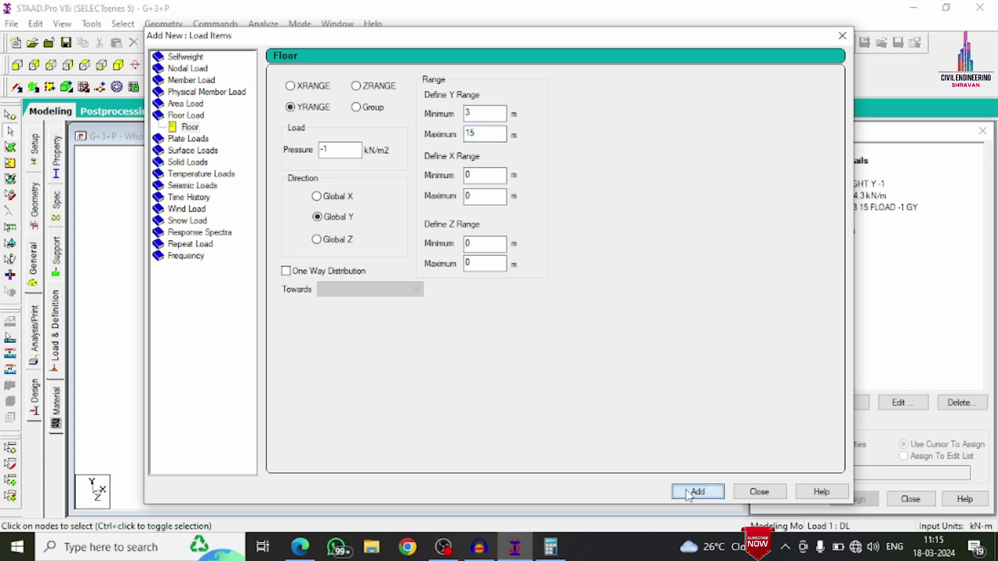
left_click(758, 492)
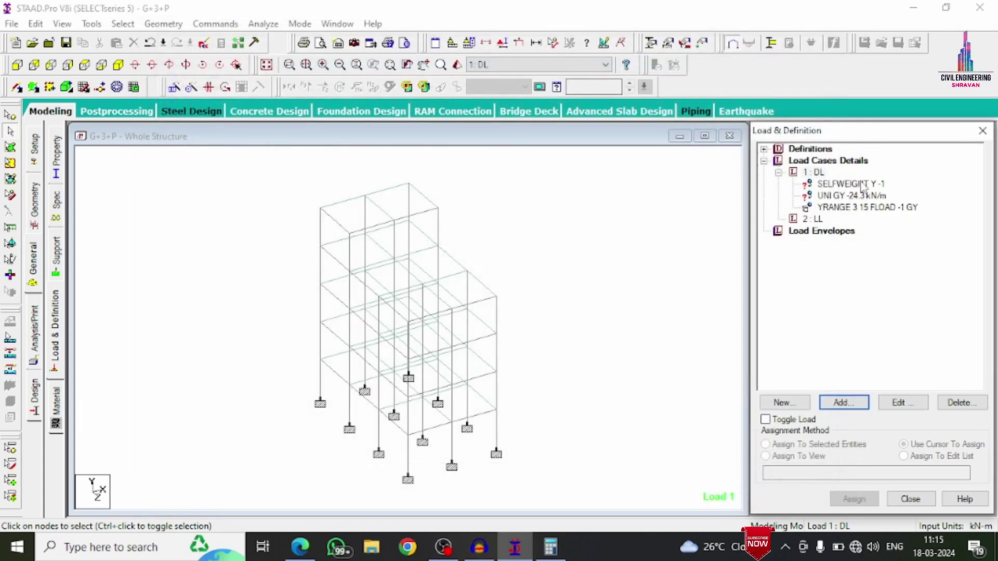
Assign the DL self-weight load to the whole view, saving the modified structure along the way.
left_click(878, 185)
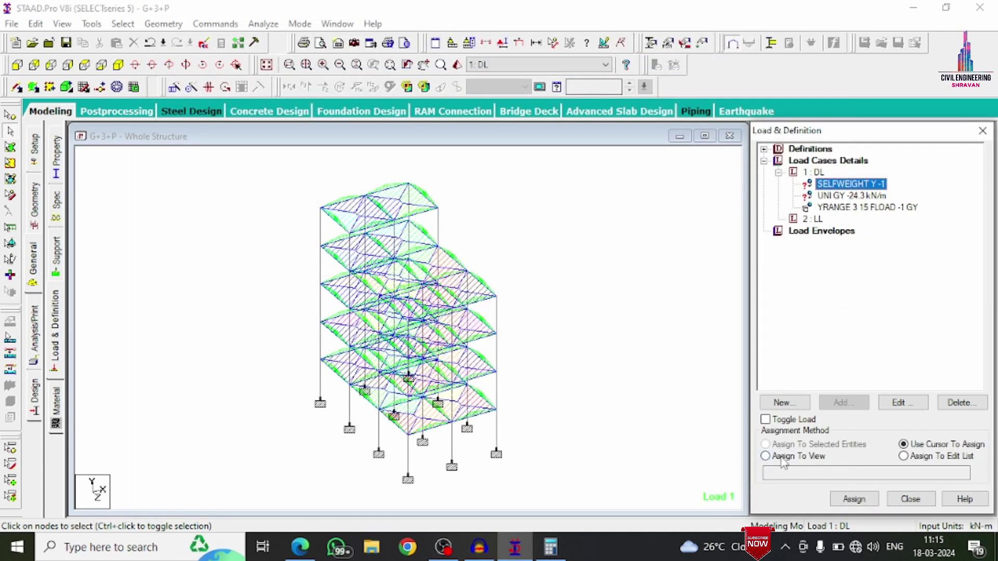
left_click(782, 456)
left_click(866, 500)
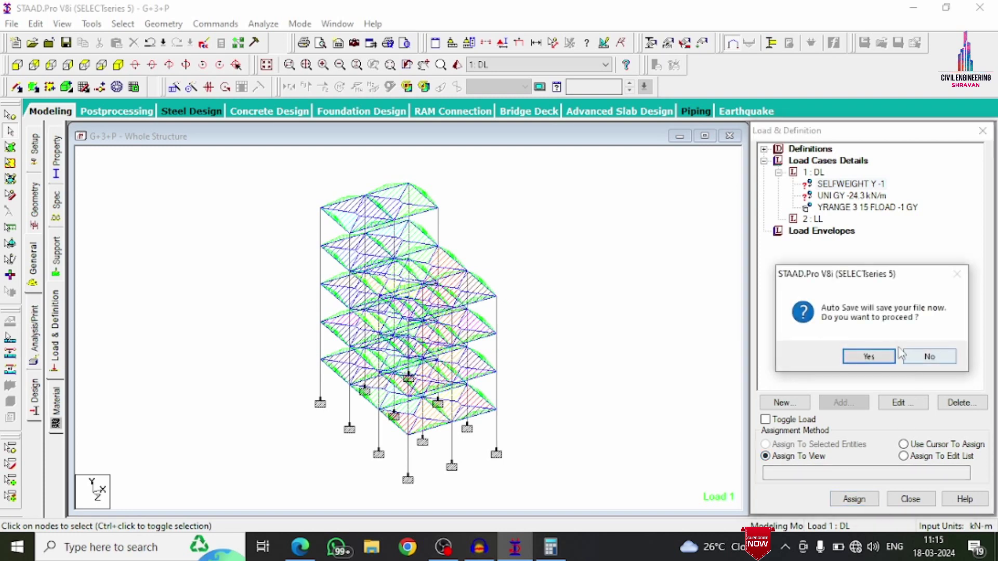
left_click(884, 356)
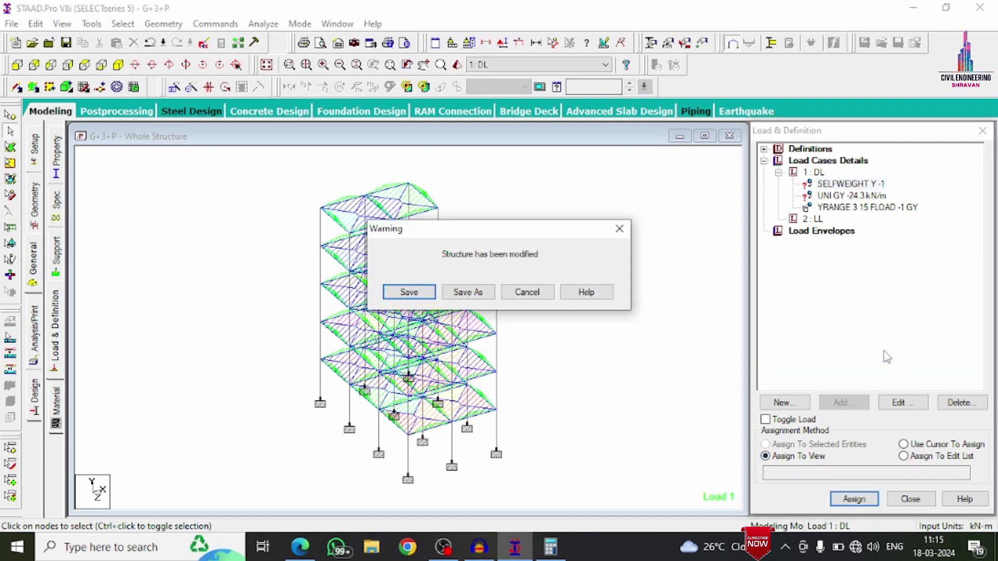
left_click(408, 292)
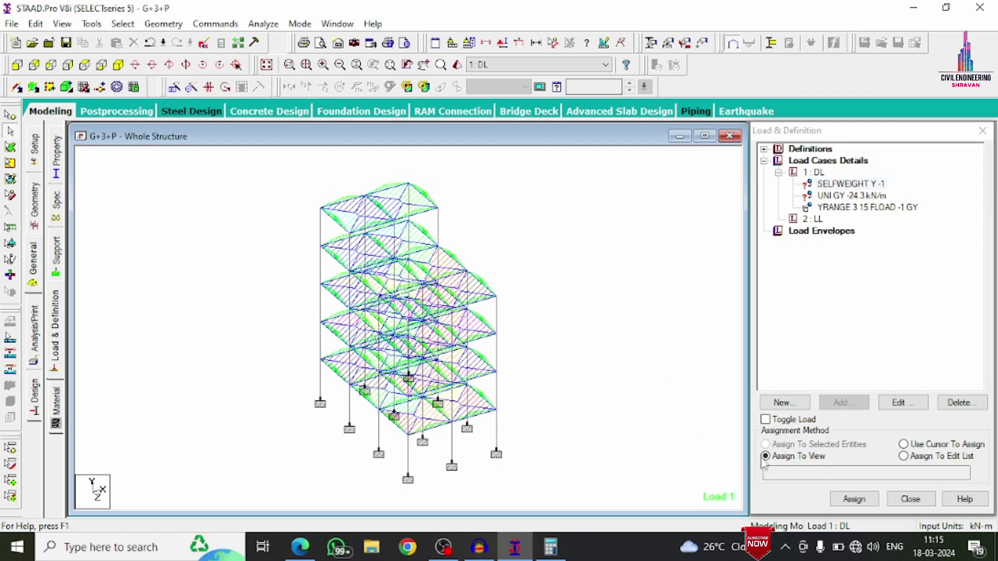
left_click(842, 185)
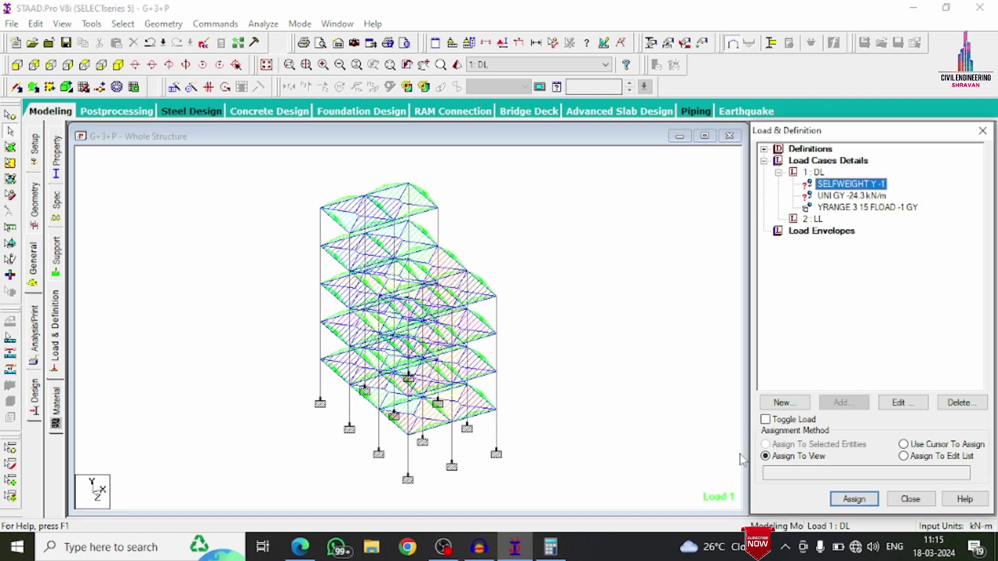
left_click(853, 498)
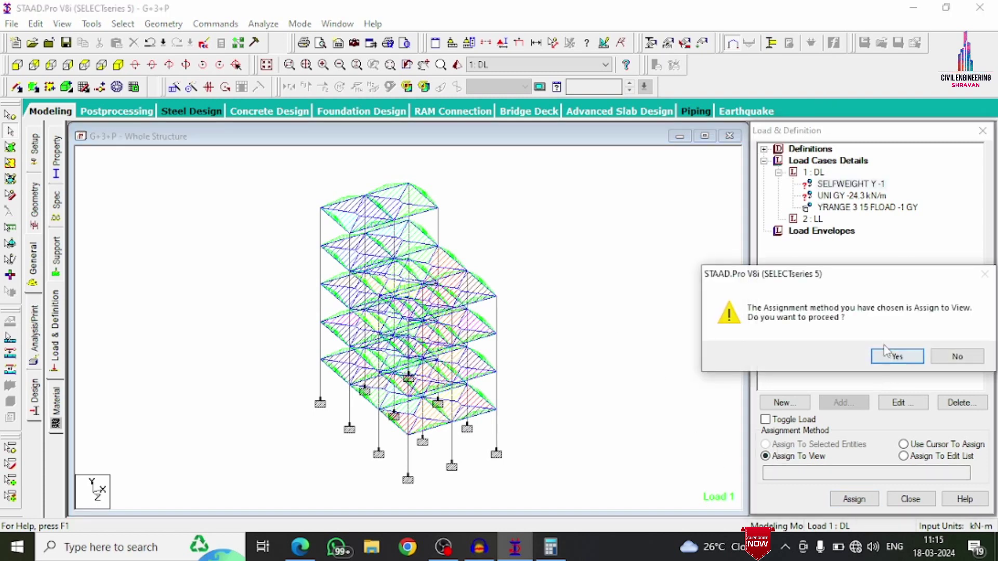
left_click(891, 353)
Assign the -24.3 kN/m uniform load to all beams parallel to X and Z.
left_click(834, 197)
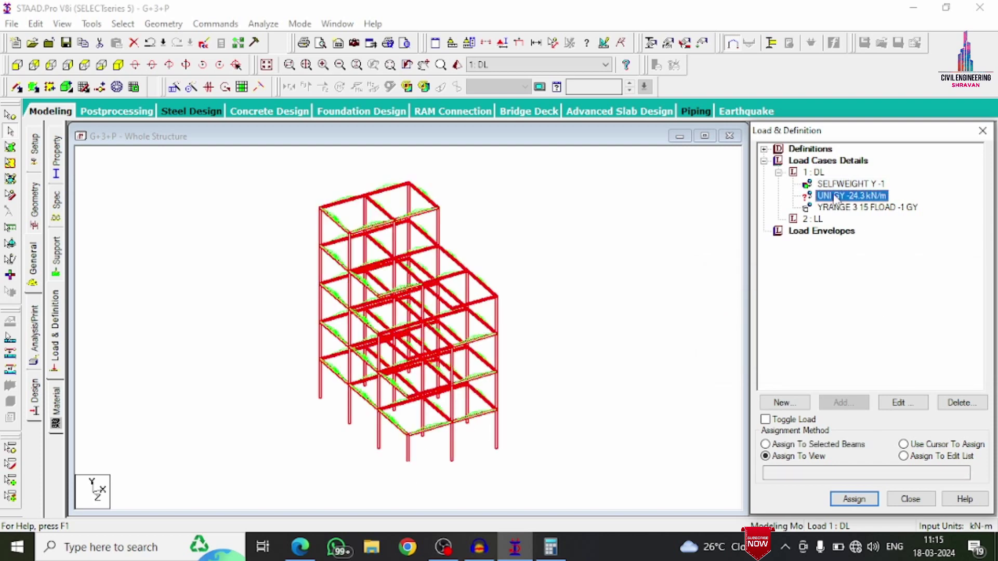
left_click(596, 204)
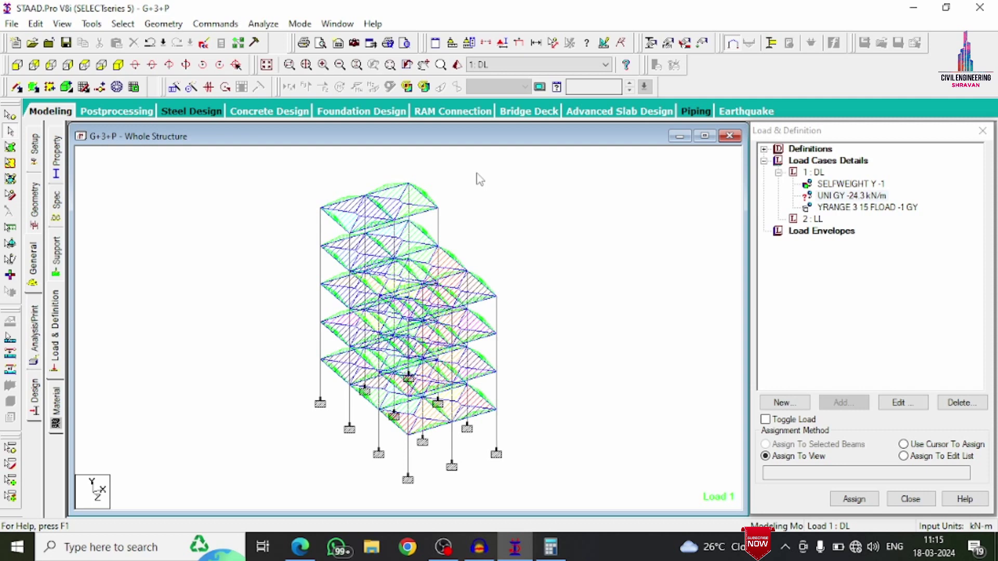
left_click(123, 24)
mouse_move(167, 286)
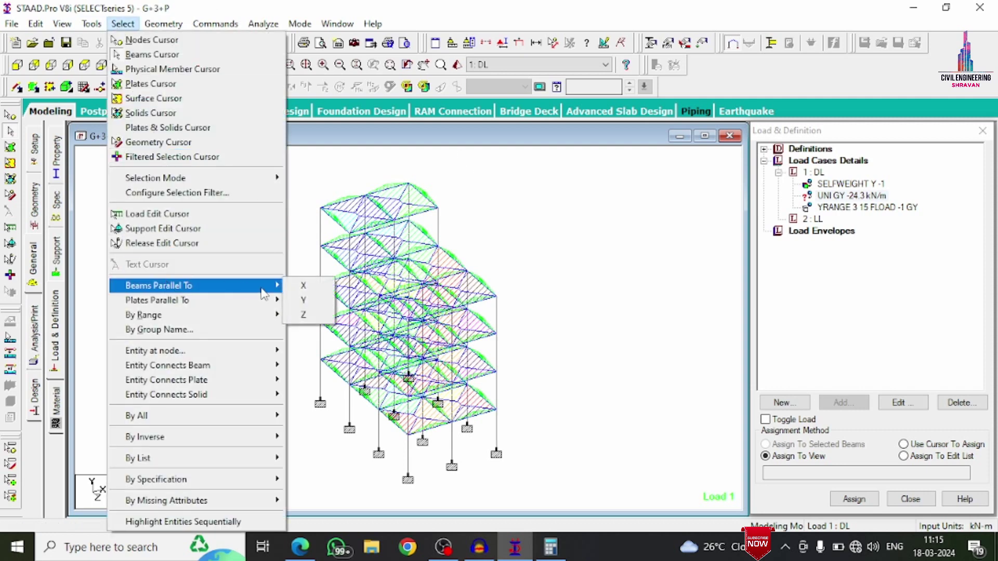
left_click(294, 289)
left_click(123, 24)
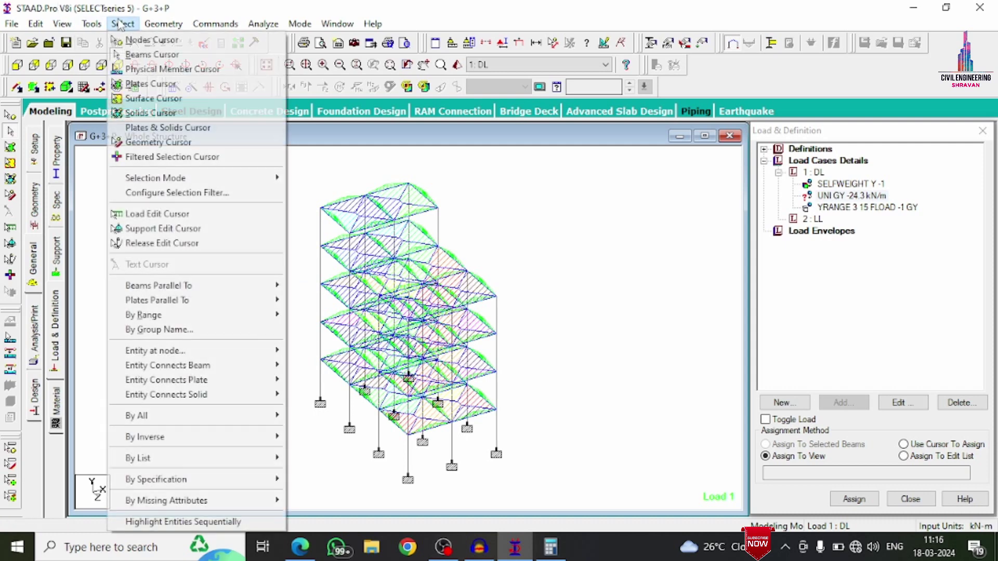
mouse_move(166, 285)
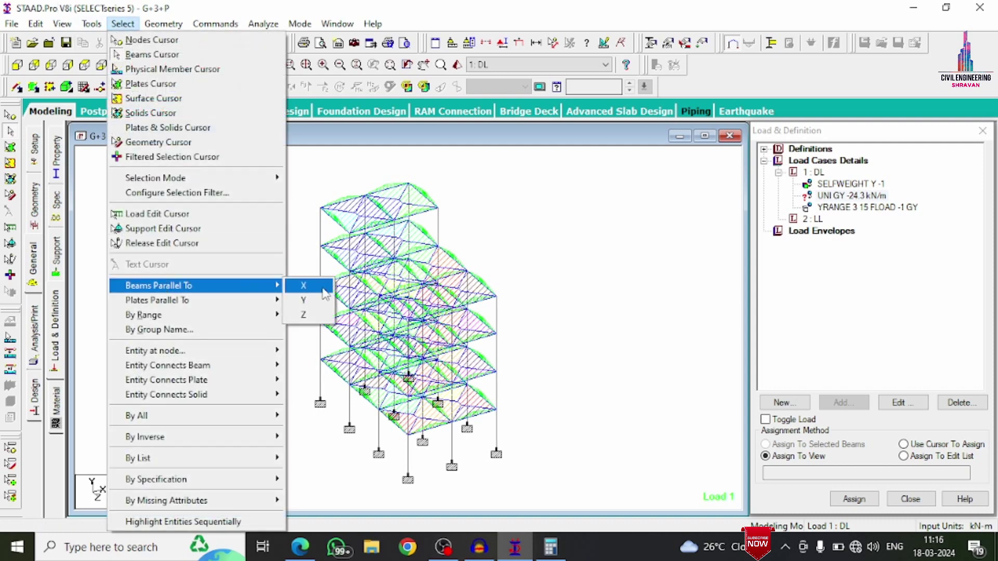
left_click(325, 294)
left_click(122, 24)
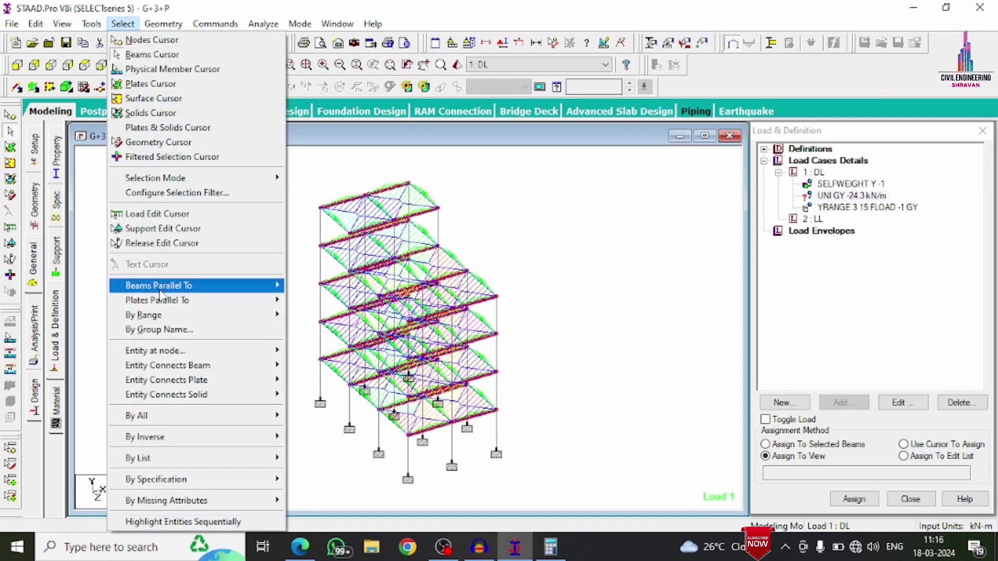
mouse_move(161, 292)
left_click(311, 312)
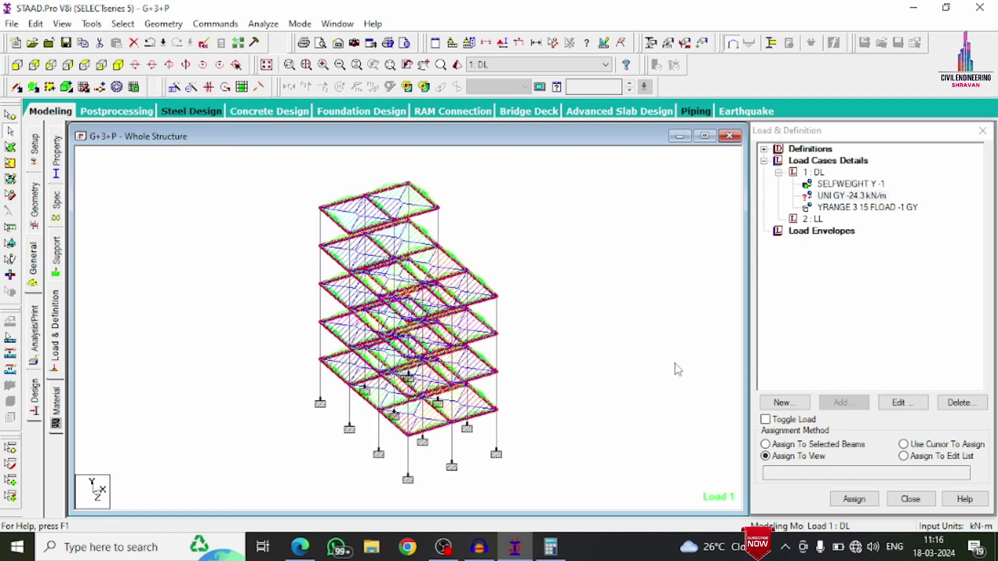
left_click(765, 444)
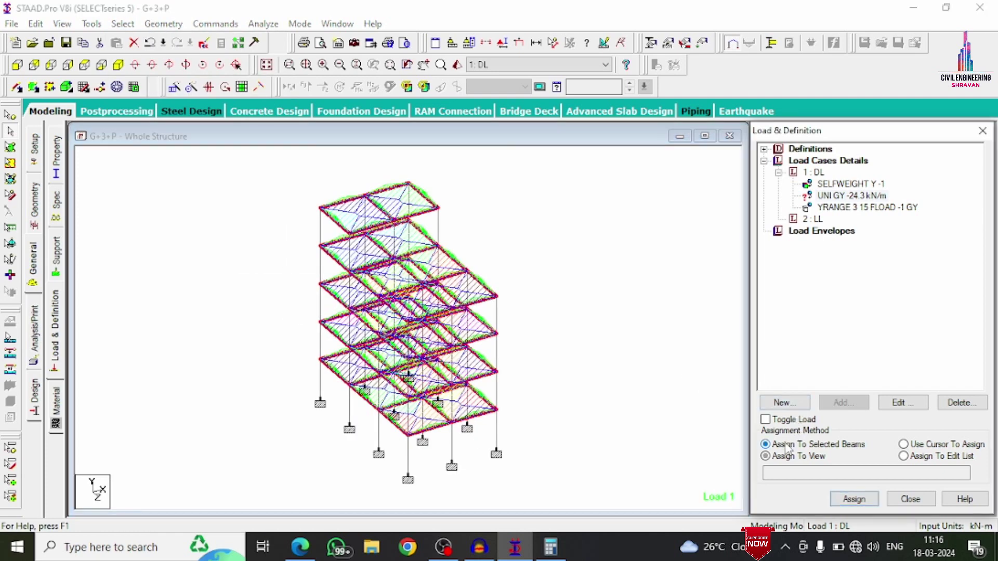
left_click(852, 500)
left_click(889, 357)
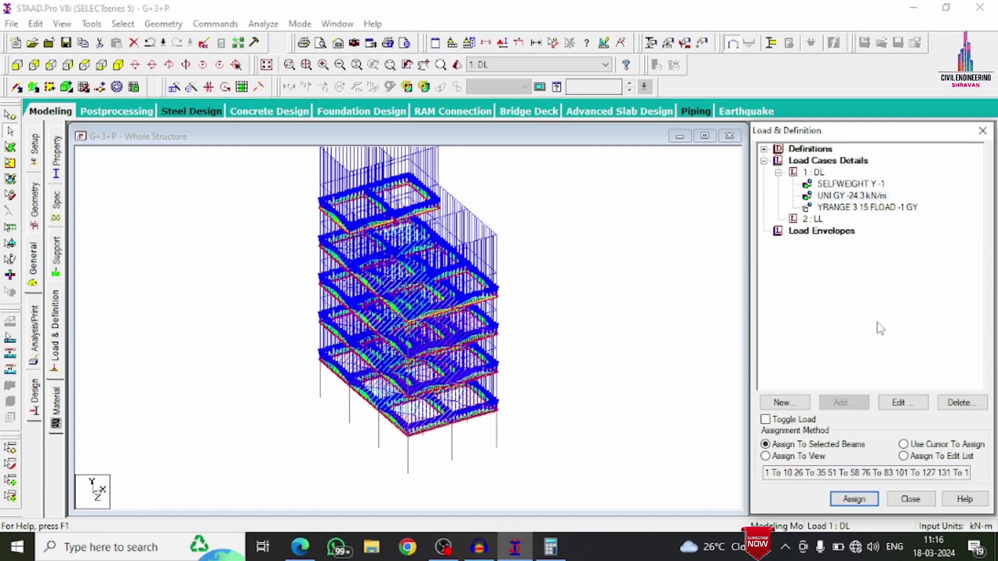
Add a floor load of -2 kN/m2 in Global Y to the LL load case over a Y range of 3 to 15 m.
left_click(816, 220)
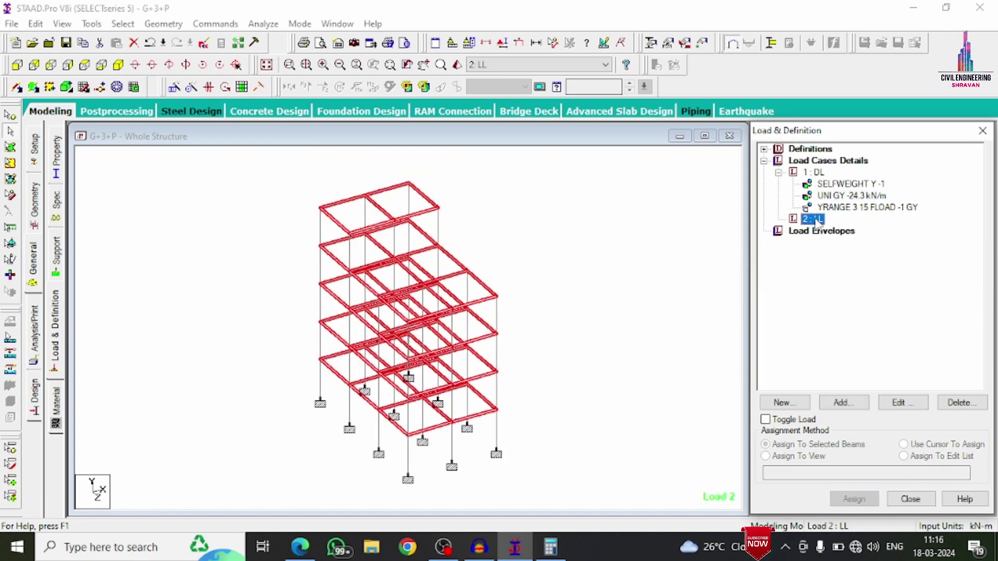
left_click(842, 403)
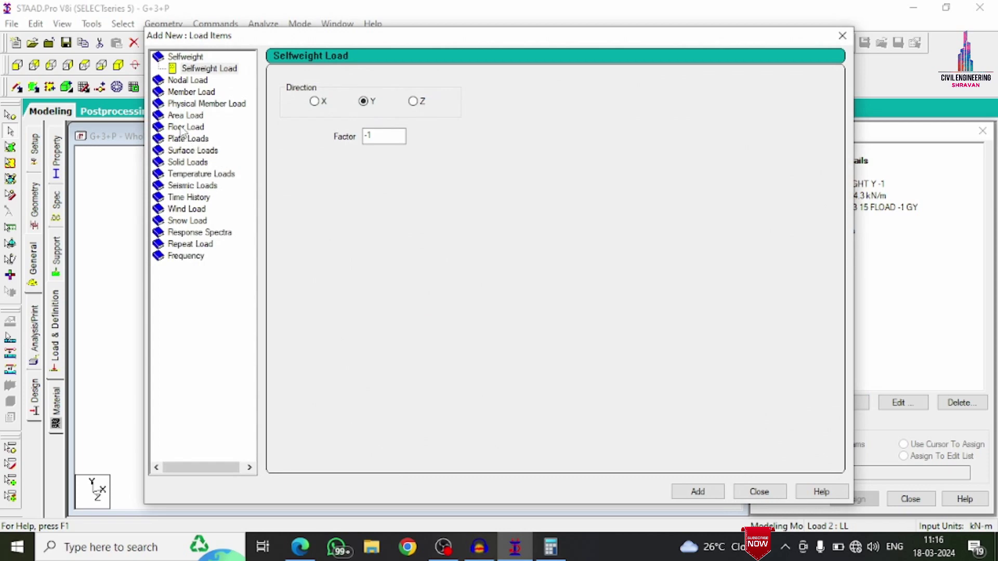
left_click(184, 127)
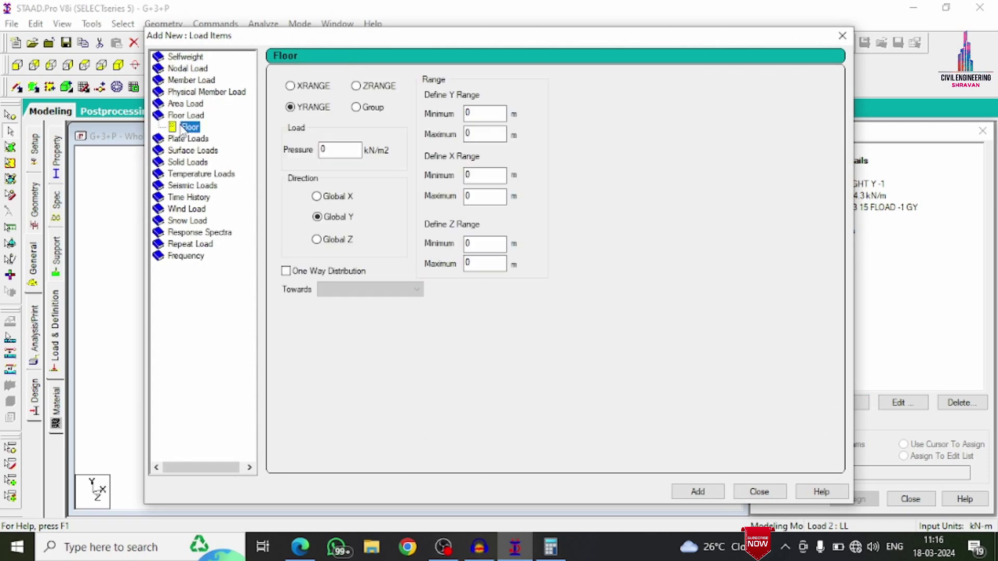
double_click(333, 150)
type("-2")
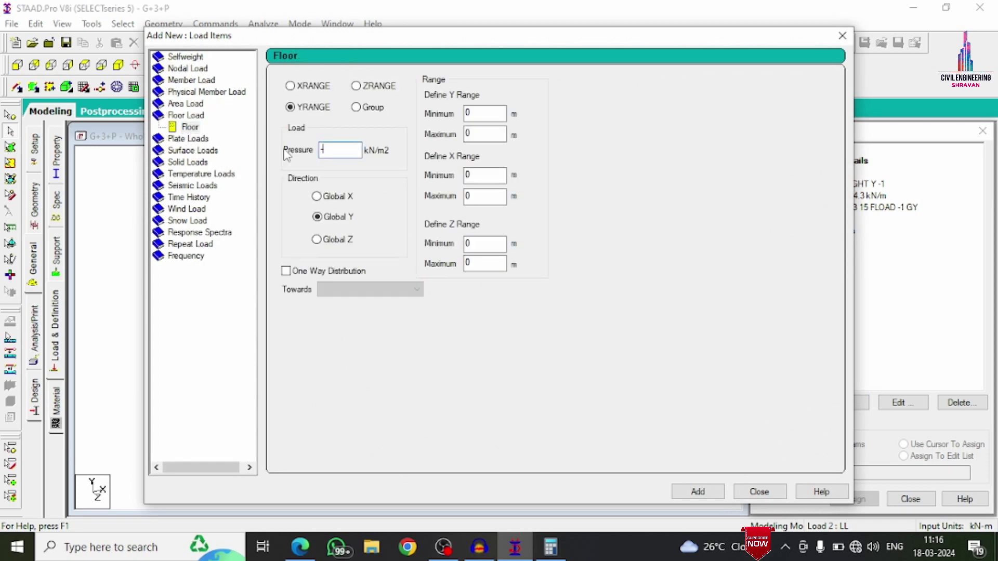
key("Tab")
type("15")
left_click(687, 489)
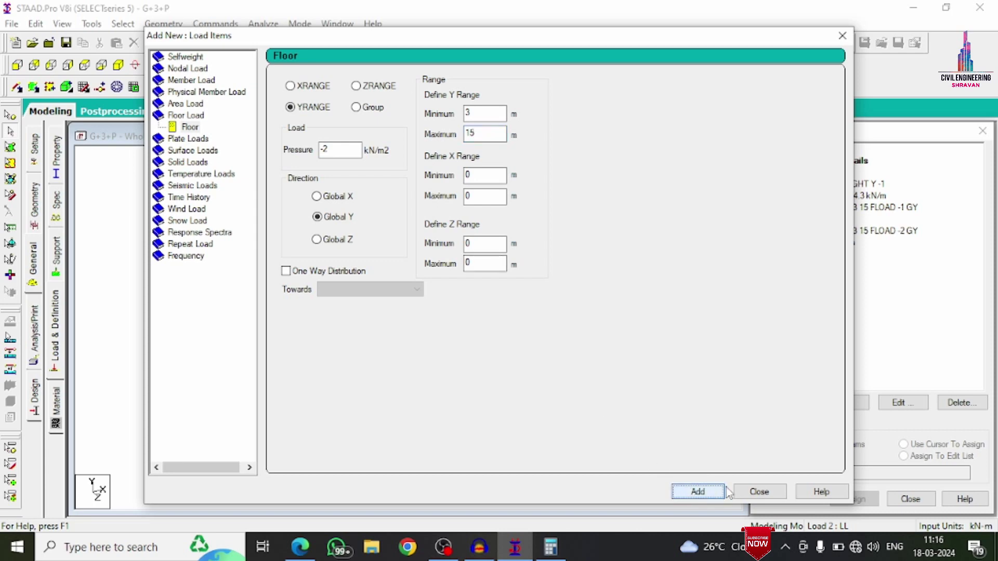
left_click(755, 494)
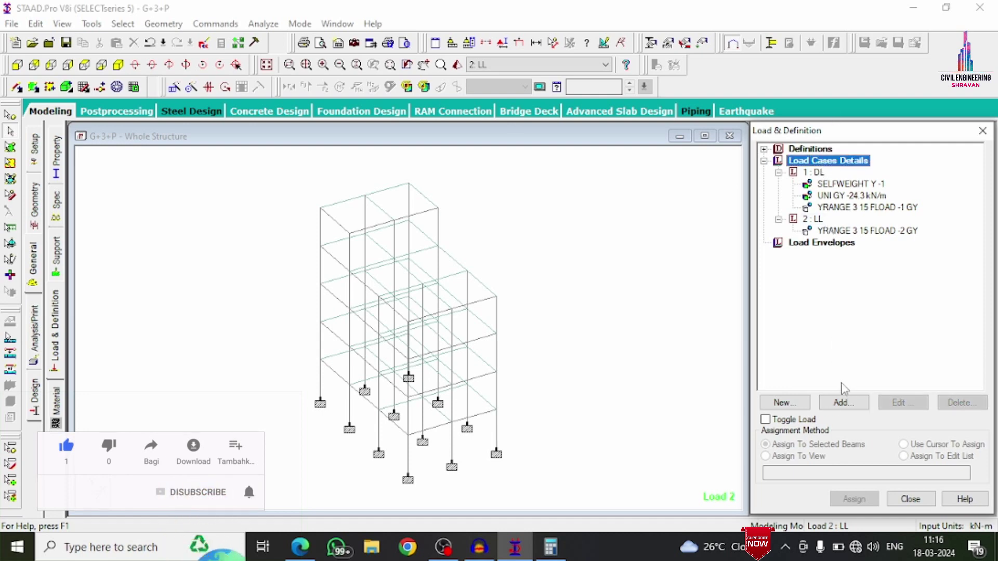
Generate automatic load combinations with the Indian Code and the Genral_Structures category, and add them to the load cases.
left_click(842, 403)
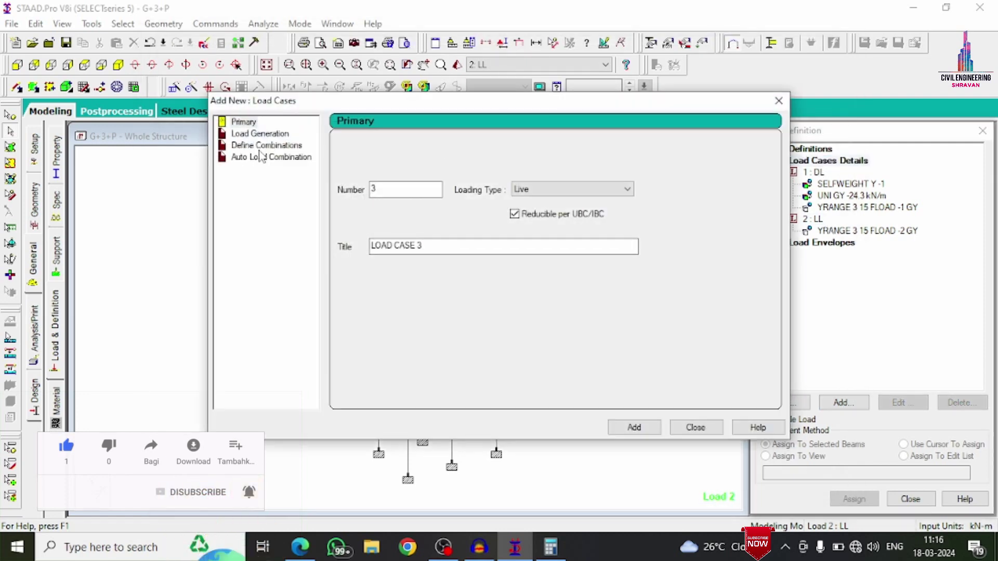
left_click(261, 158)
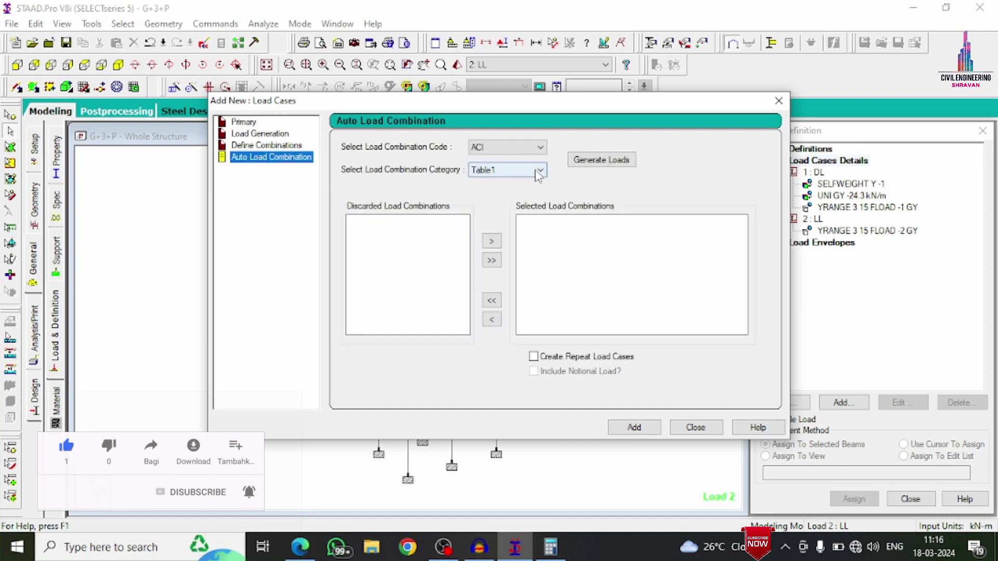
left_click(504, 150)
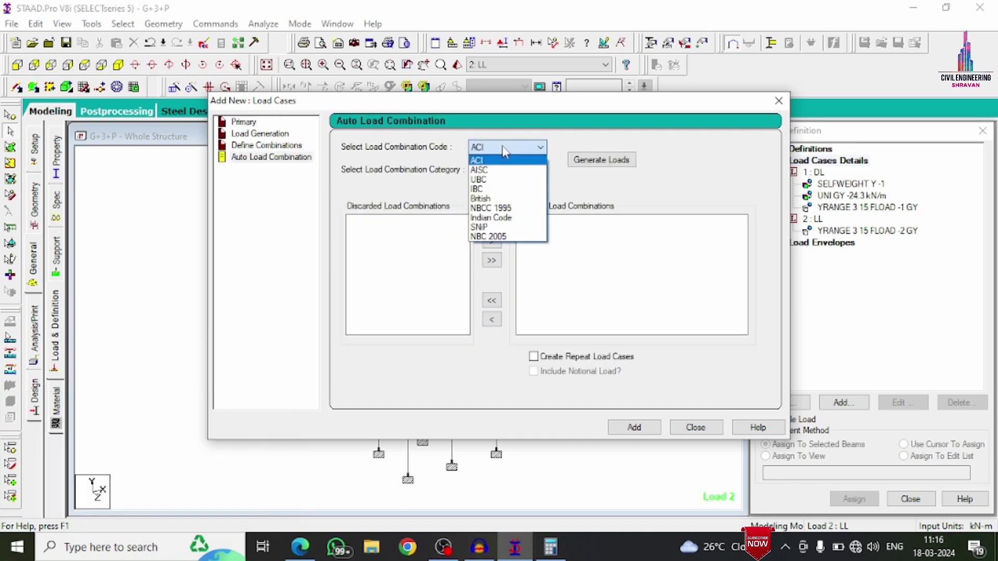
left_click(494, 218)
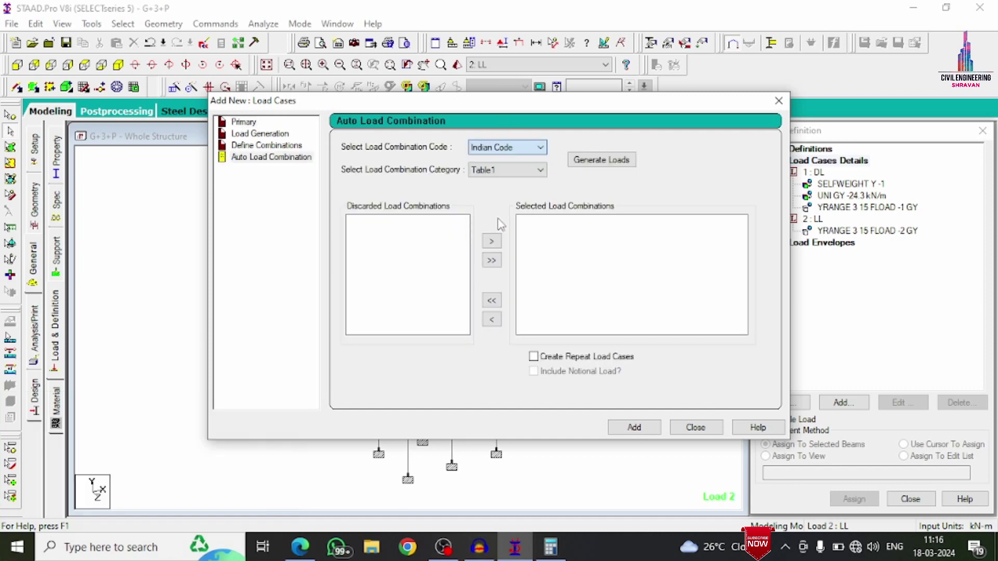
left_click(587, 162)
left_click(656, 430)
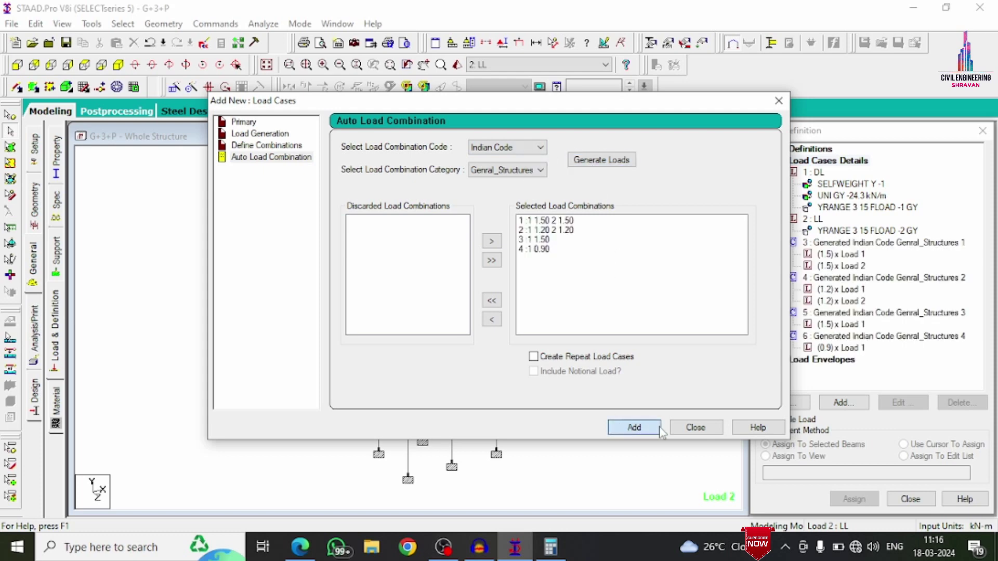
Close the load case definition and add a Perform Analysis command with the No Print option.
left_click(681, 431)
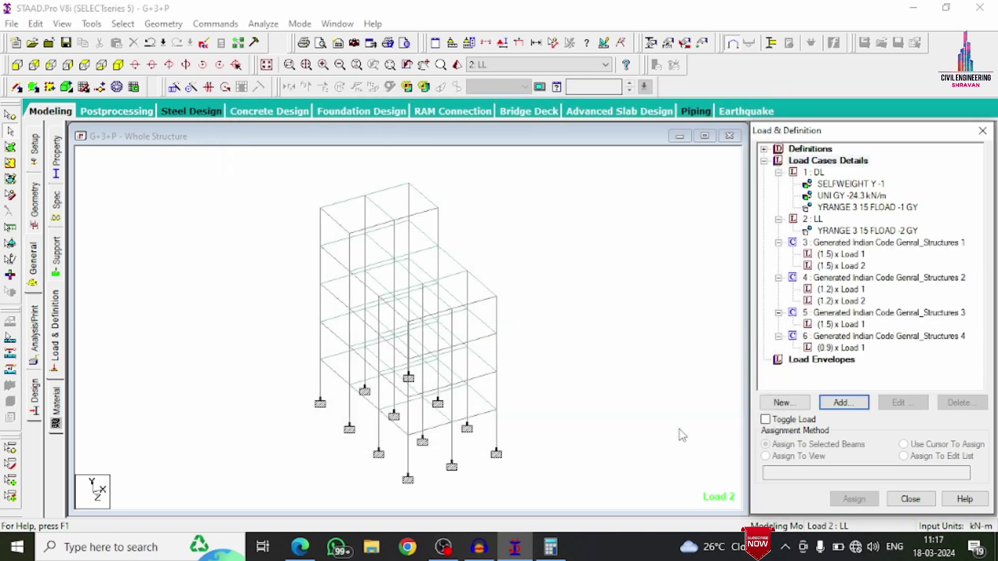
left_click(34, 330)
left_click(454, 429)
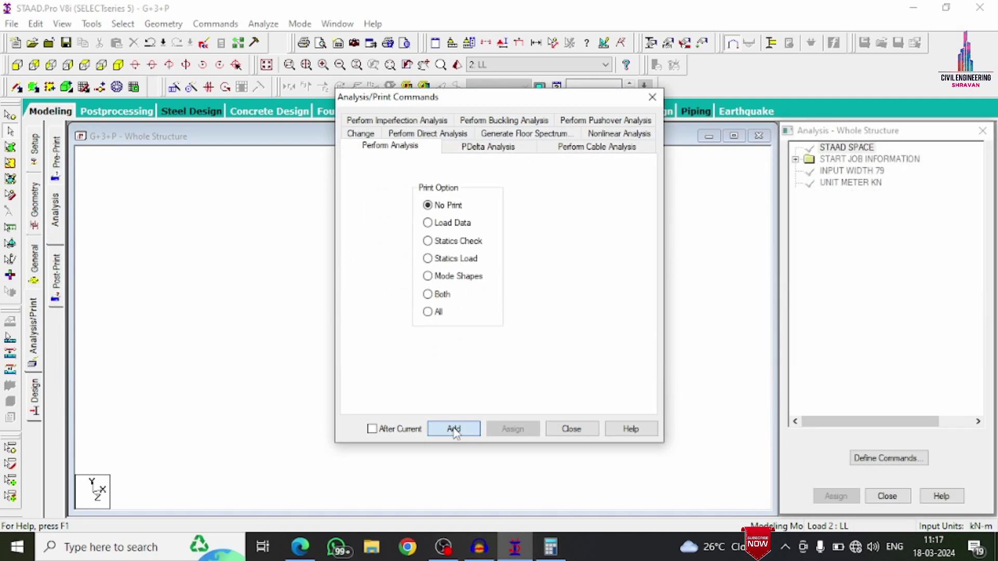
left_click(570, 429)
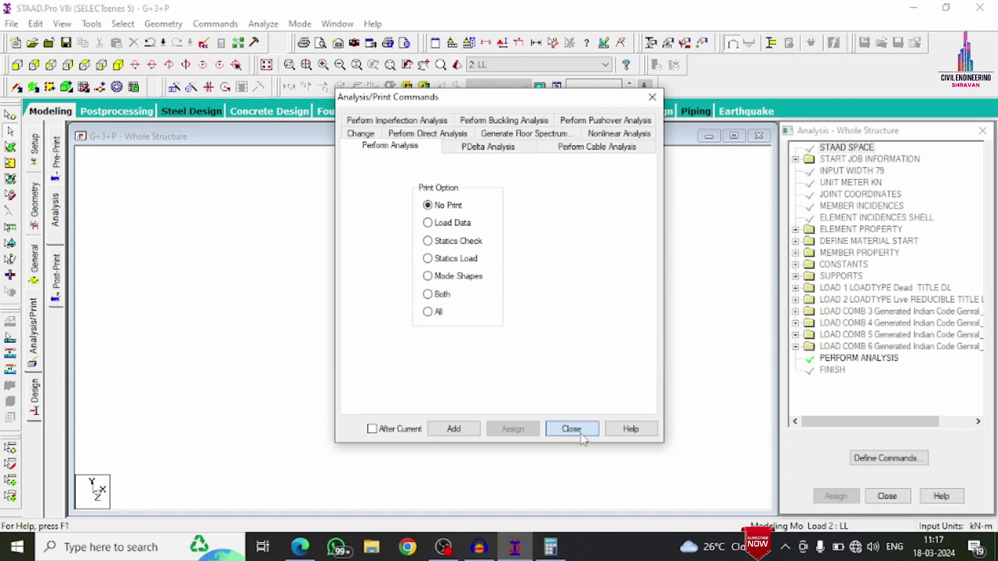
Run the analysis and go to post-processing mode with all six load cases selected for the results.
left_click(264, 24)
left_click(274, 37)
key("Return")
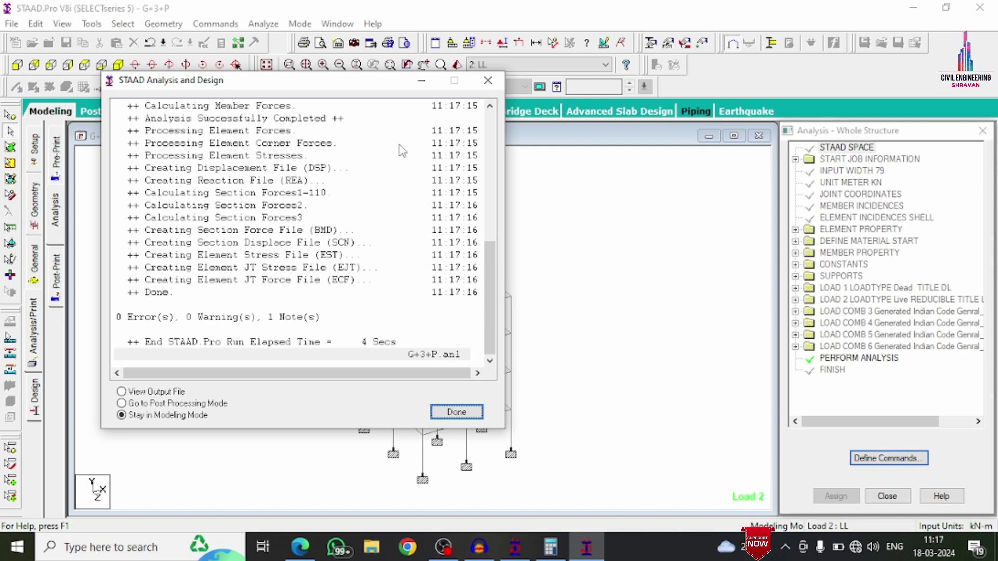
left_click(183, 404)
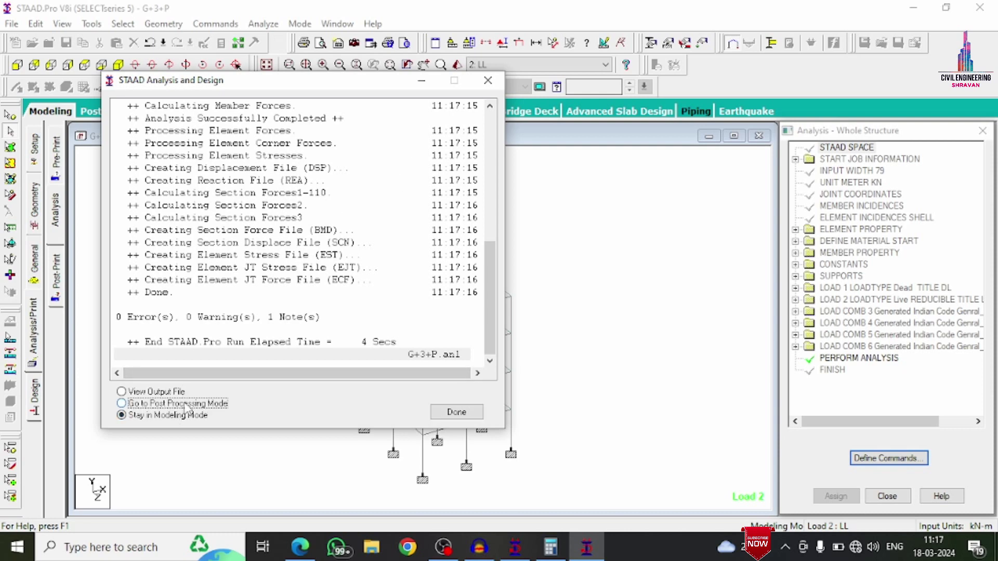
left_click(452, 412)
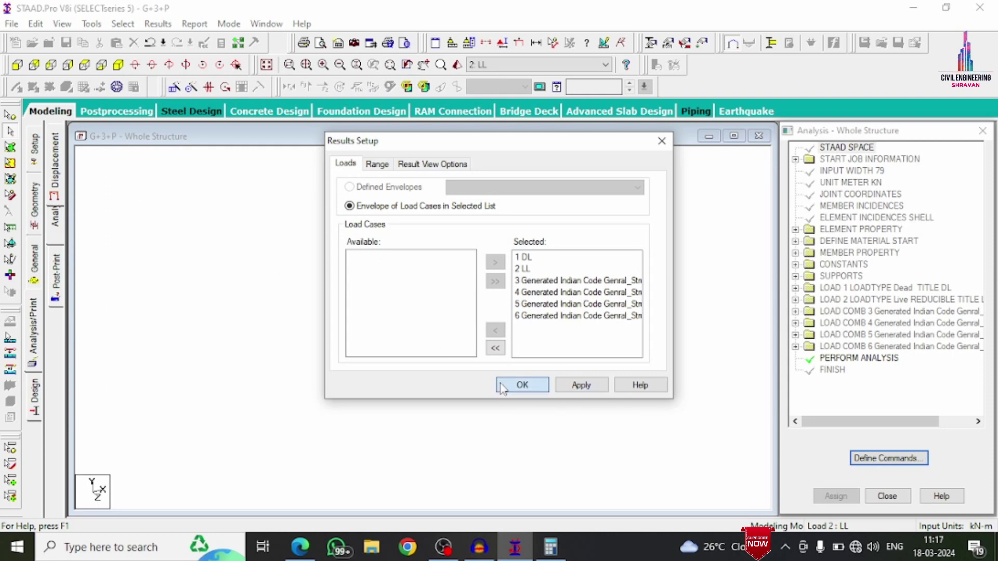
left_click(520, 385)
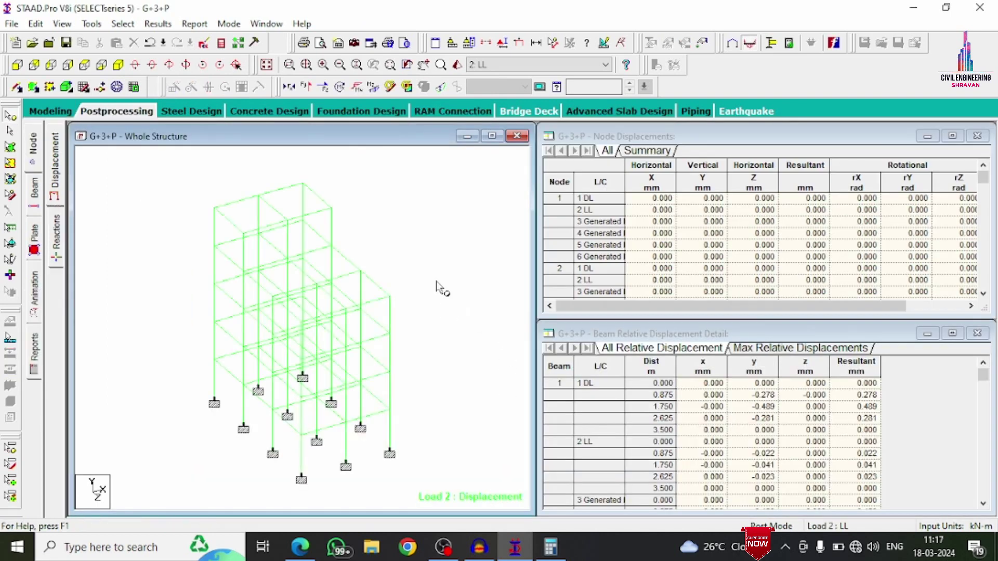
Display only the Shear Y diagram for load combination 3 on the maximized whole structure view.
left_click(492, 136)
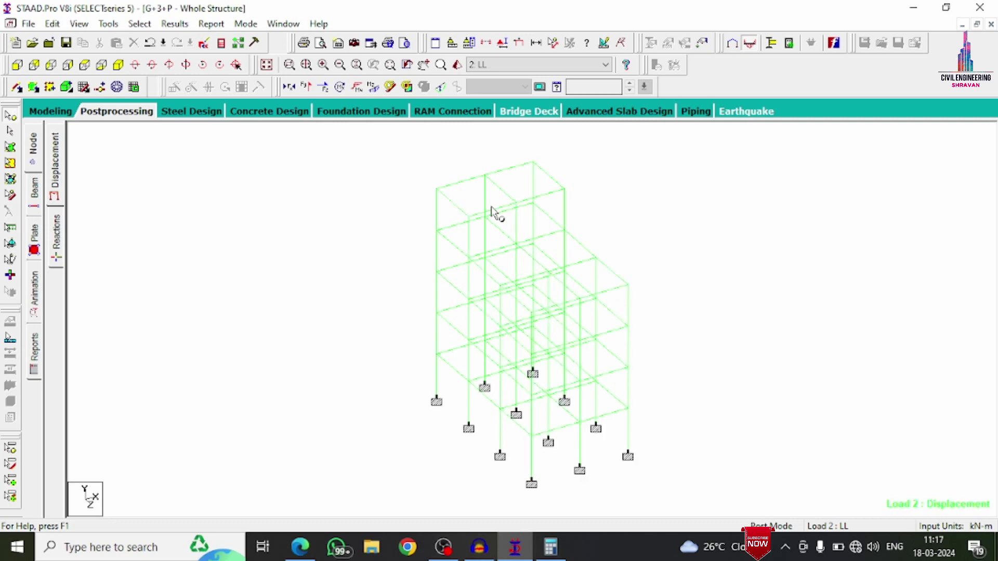
left_click(480, 66)
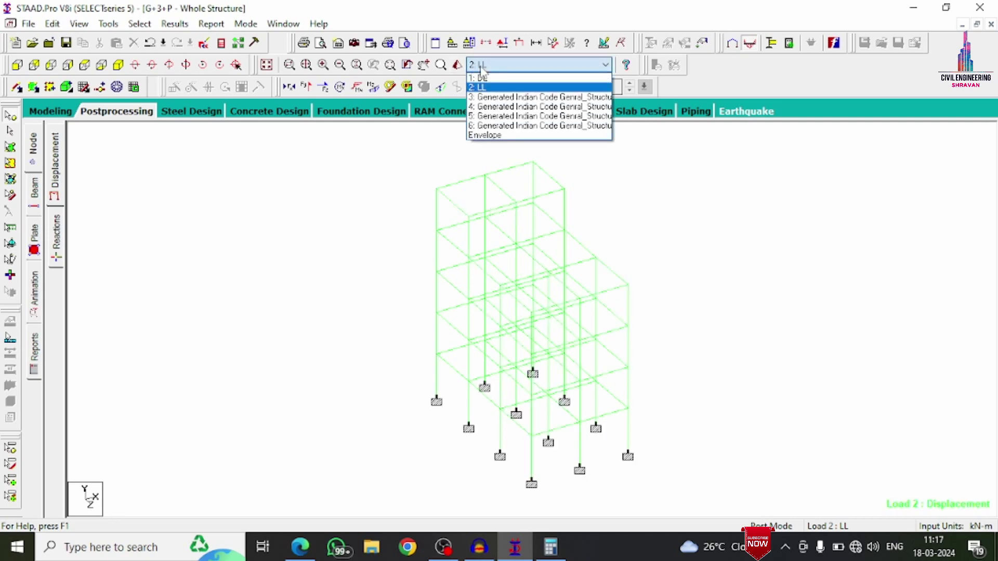
left_click(489, 97)
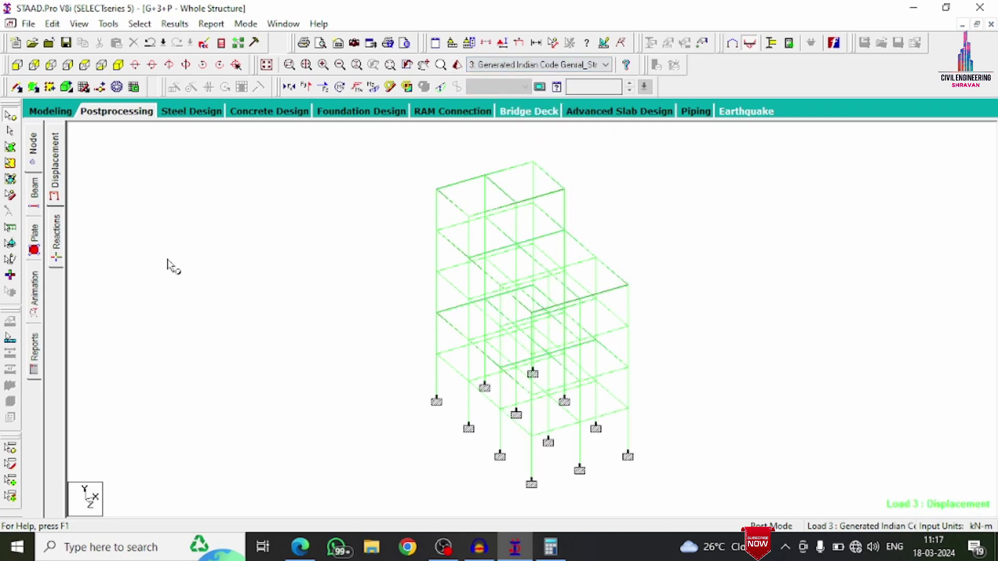
left_click(306, 86)
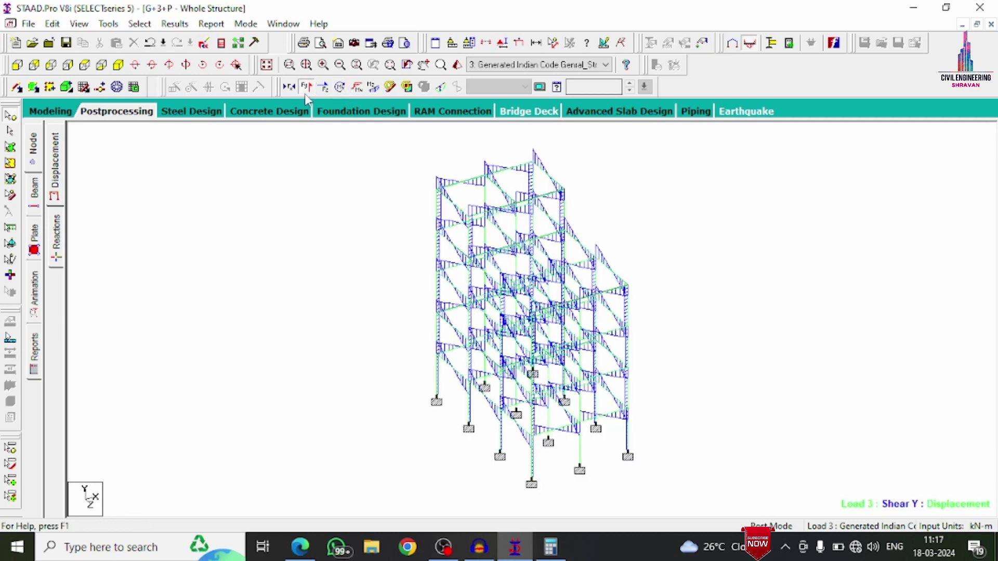
left_click(441, 88)
left_click(441, 88)
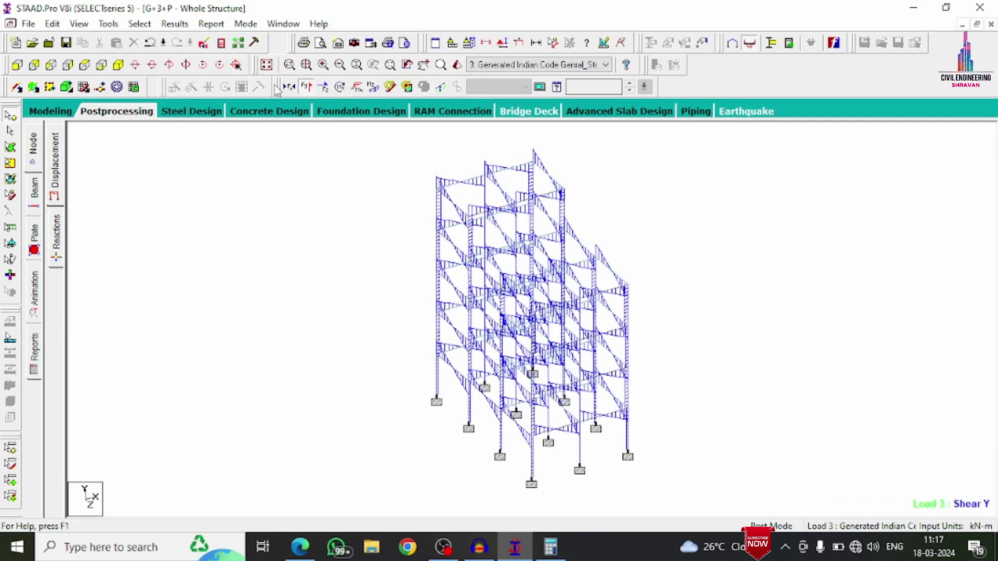
Replace the shear diagram with the Bending Z diagram for load combination 3, and hide it after viewing.
left_click(306, 87)
left_click(374, 87)
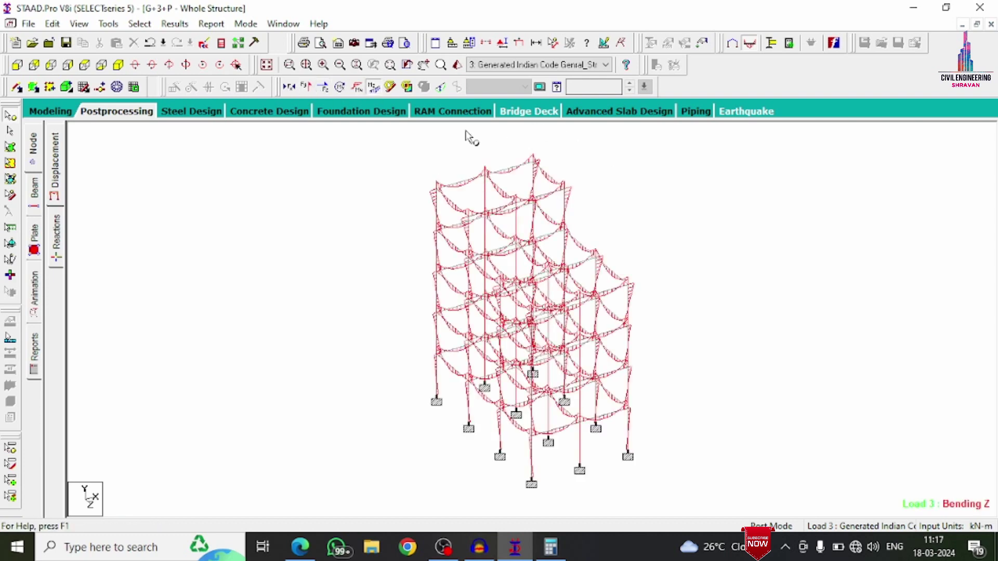
left_click(374, 88)
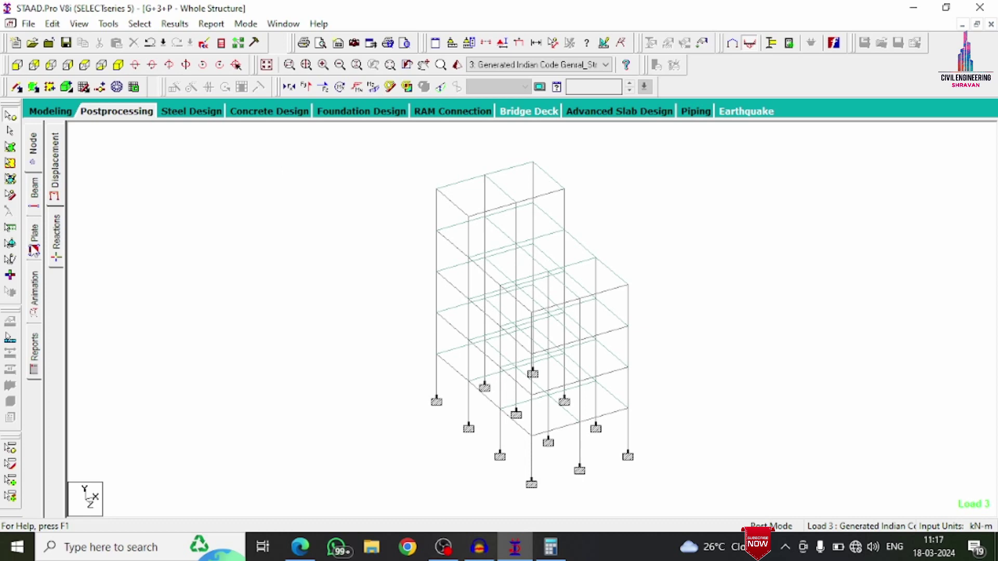
Display the Max Absolute plate stress contour with Normal Fill for load combination 3.
left_click(33, 251)
left_click(412, 128)
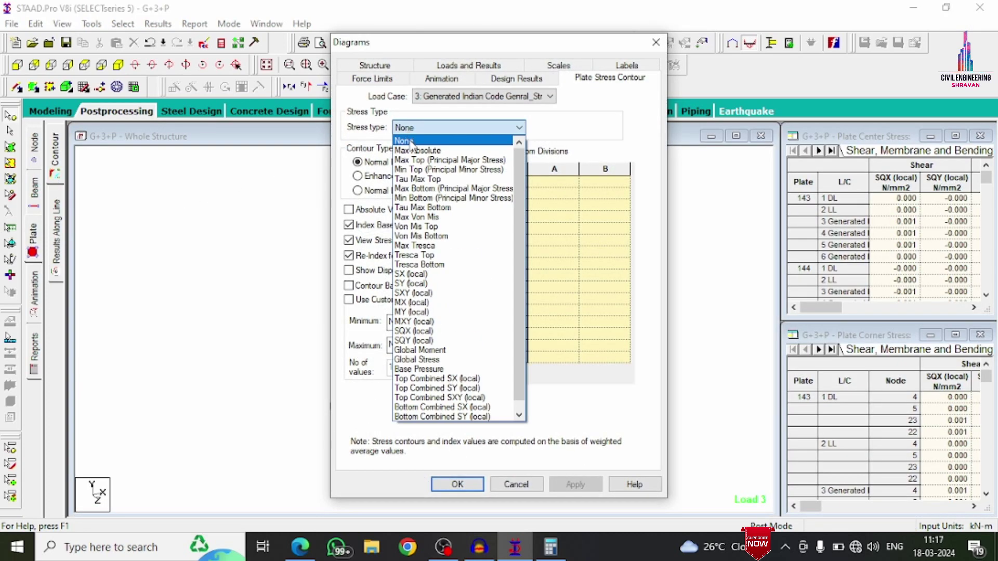
left_click(414, 150)
left_click(579, 485)
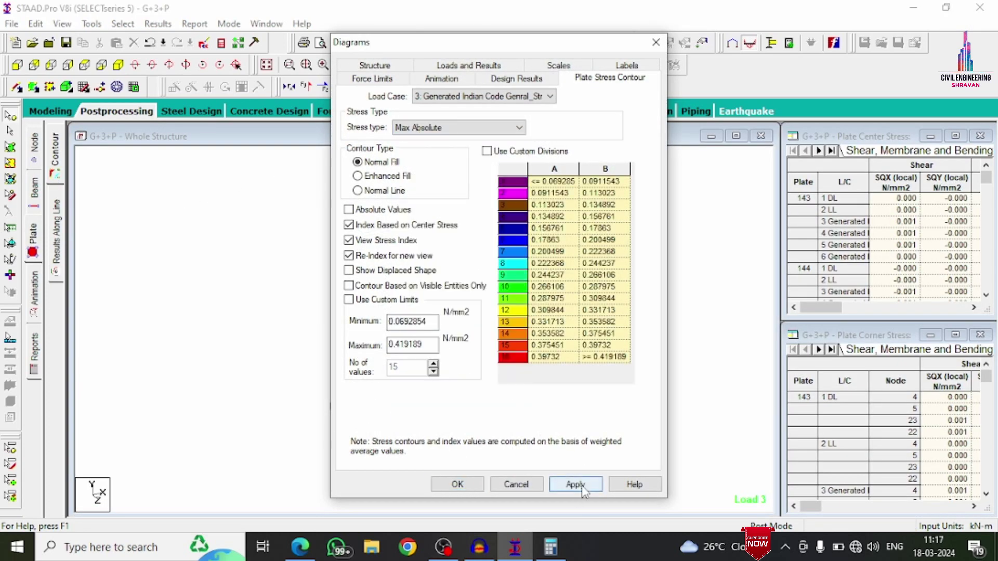
left_click(457, 485)
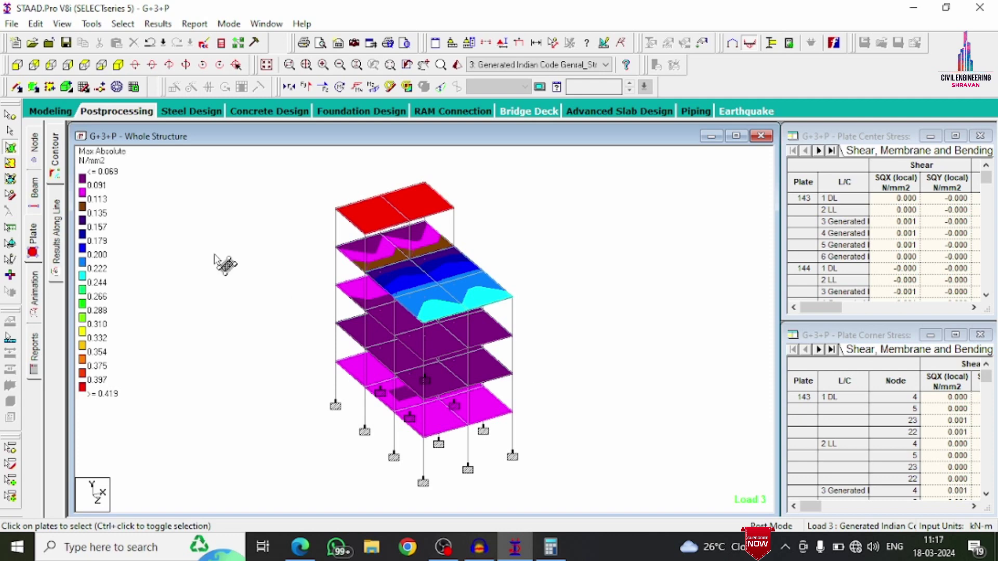
Return to modeling mode and set the concrete design code to IS456.
left_click(60, 117)
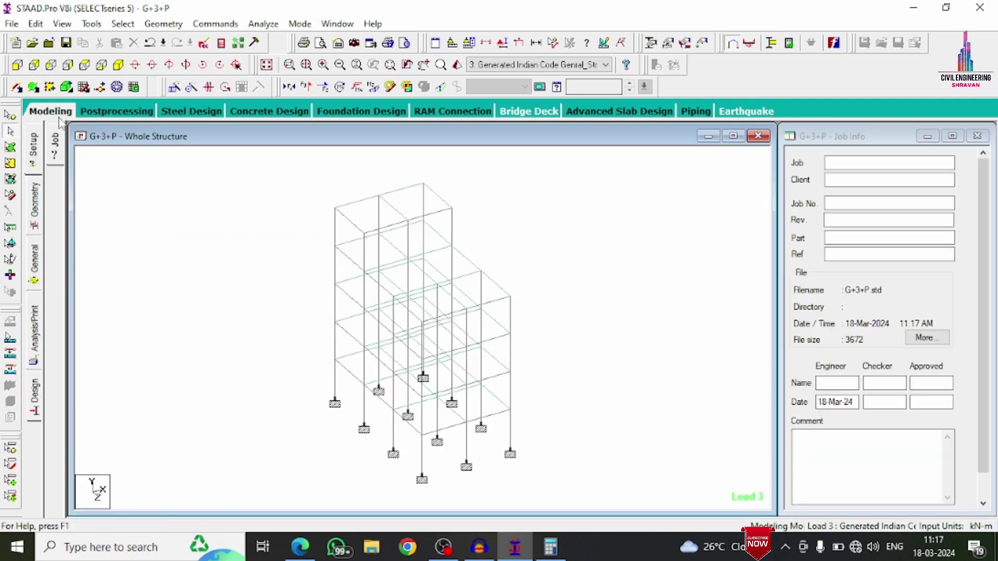
left_click(40, 409)
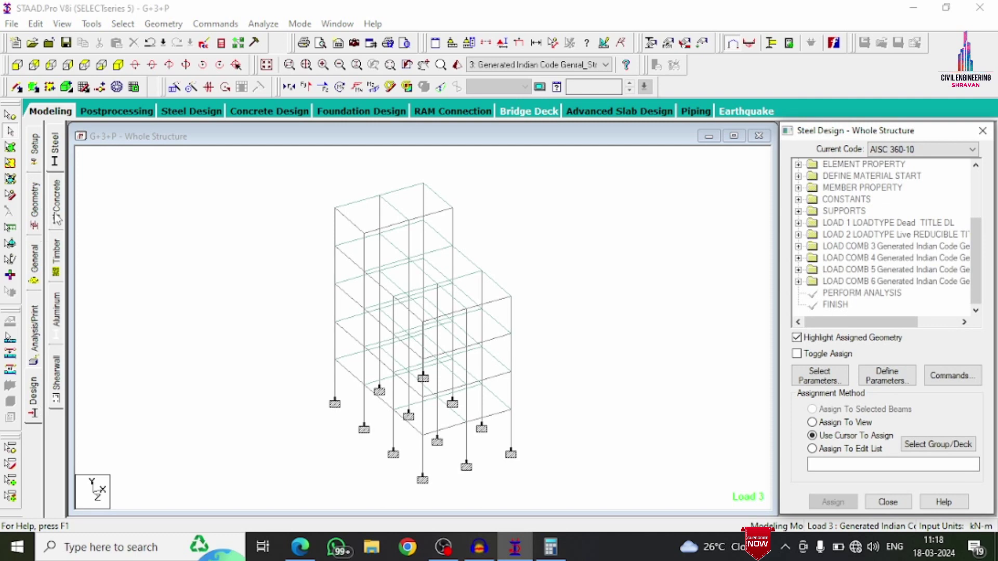
left_click(56, 218)
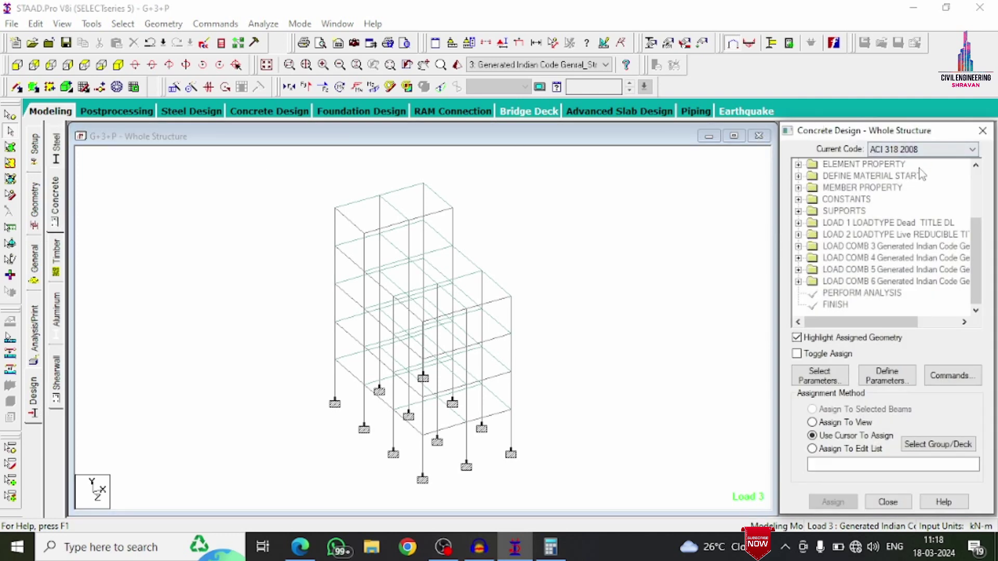
left_click(910, 150)
key("i")
left_click(910, 151)
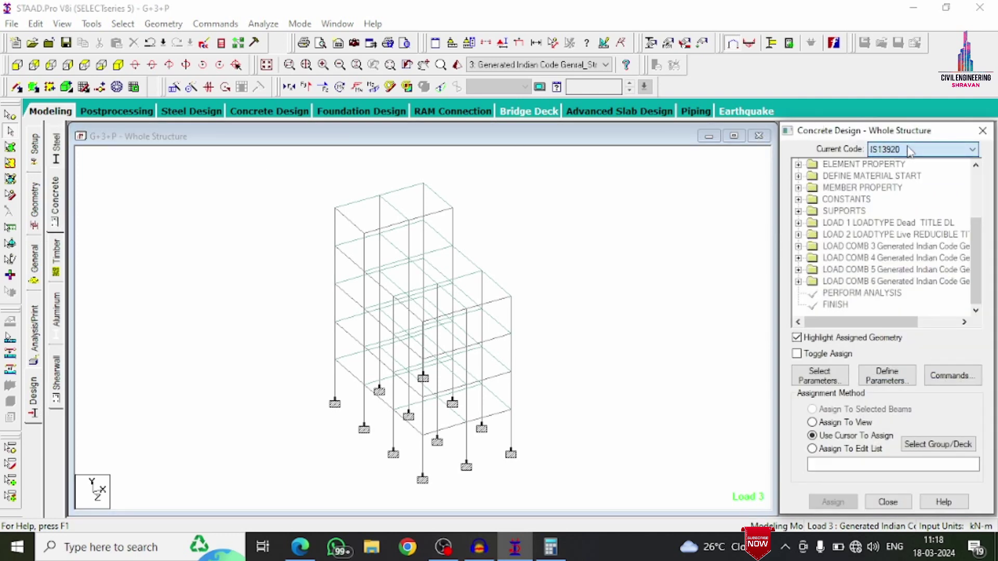
Limit the selected concrete design parameters to Fc, Fymain, Fysec, Maxmain and Maxsec.
left_click(798, 376)
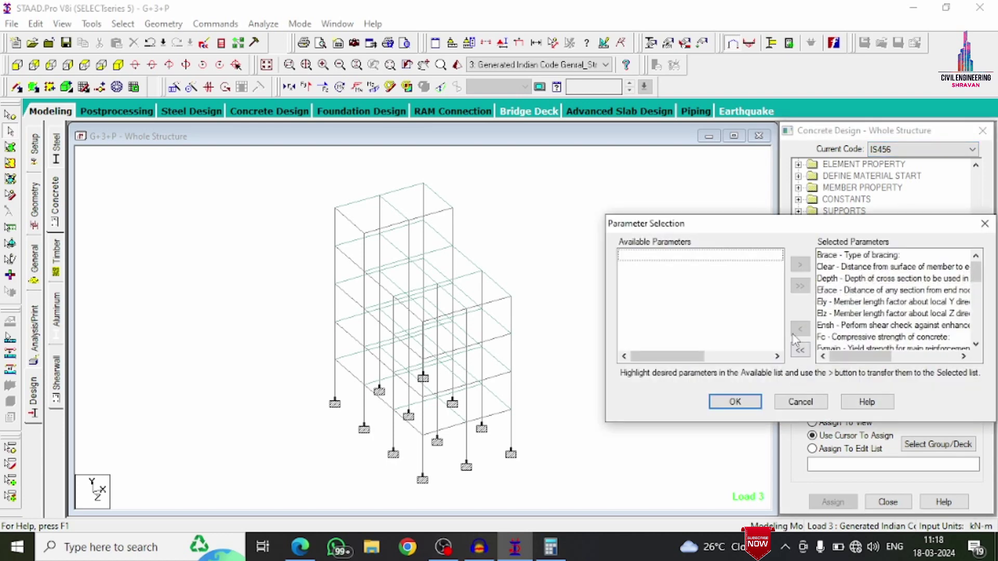
left_click(800, 349)
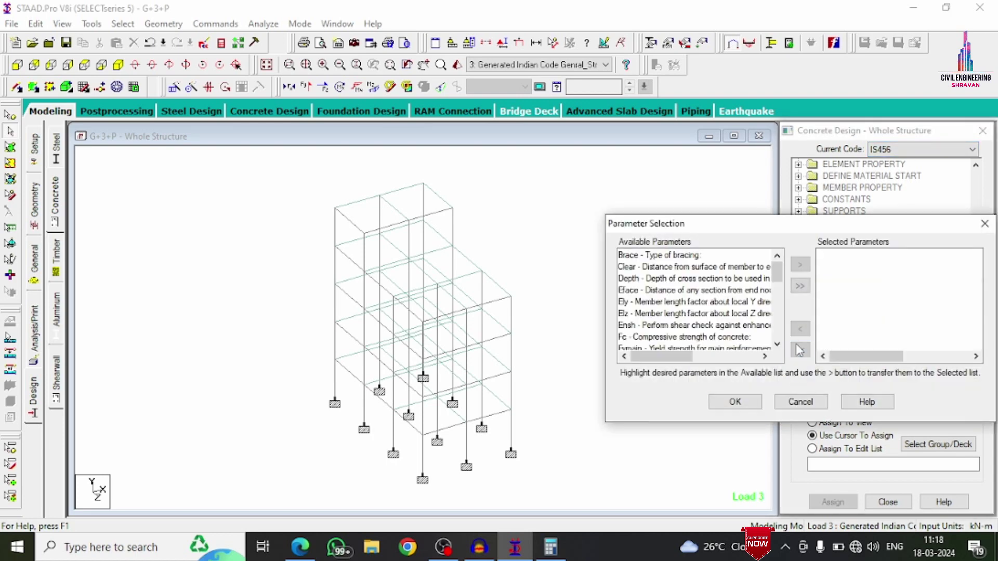
double_click(676, 341)
double_click(676, 337)
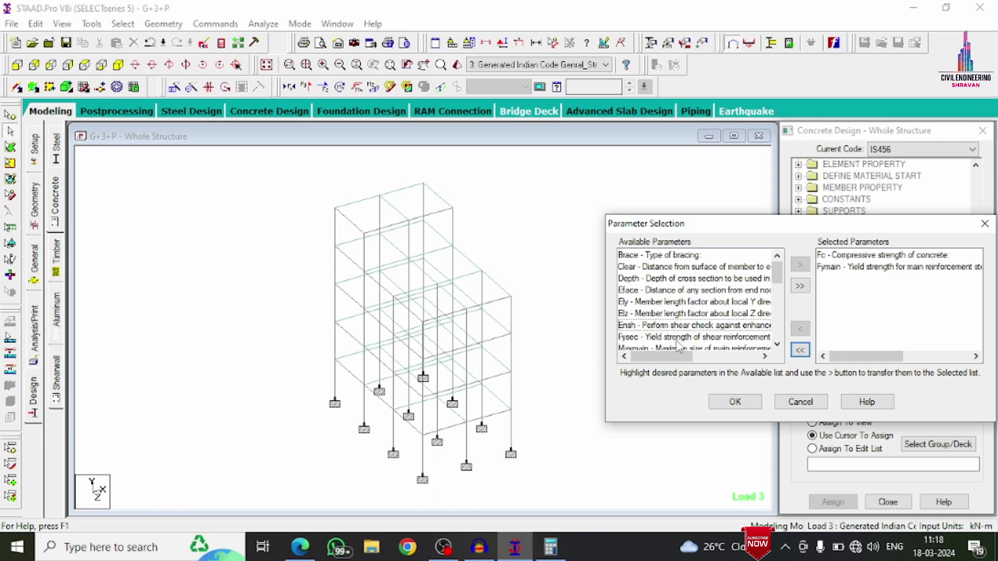
double_click(677, 338)
double_click(677, 339)
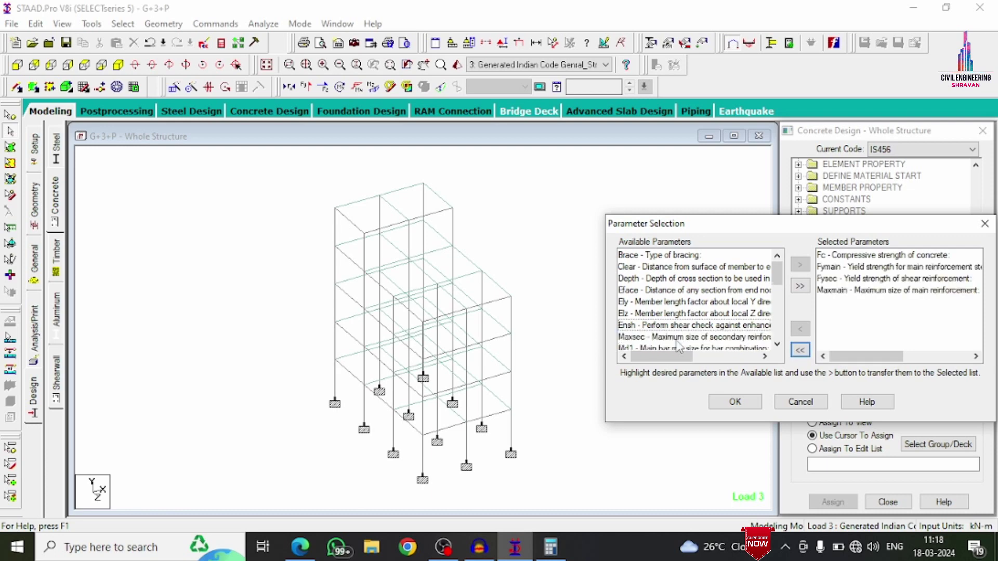
double_click(676, 339)
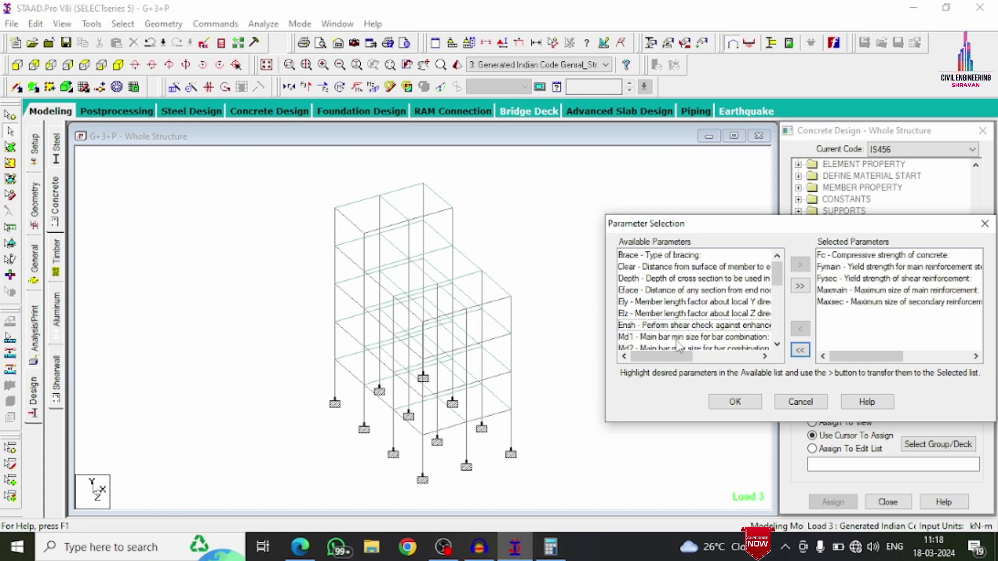
left_click(735, 402)
Add the FC design parameter with a concrete compressive strength of 25000 kN/m2.
left_click(886, 377)
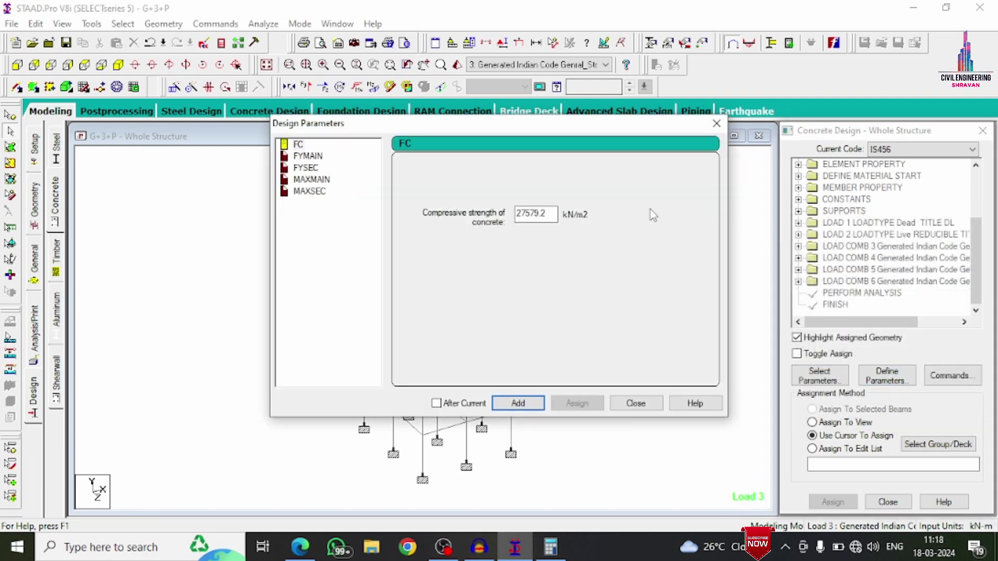
double_click(551, 215)
type("25000")
left_click(517, 404)
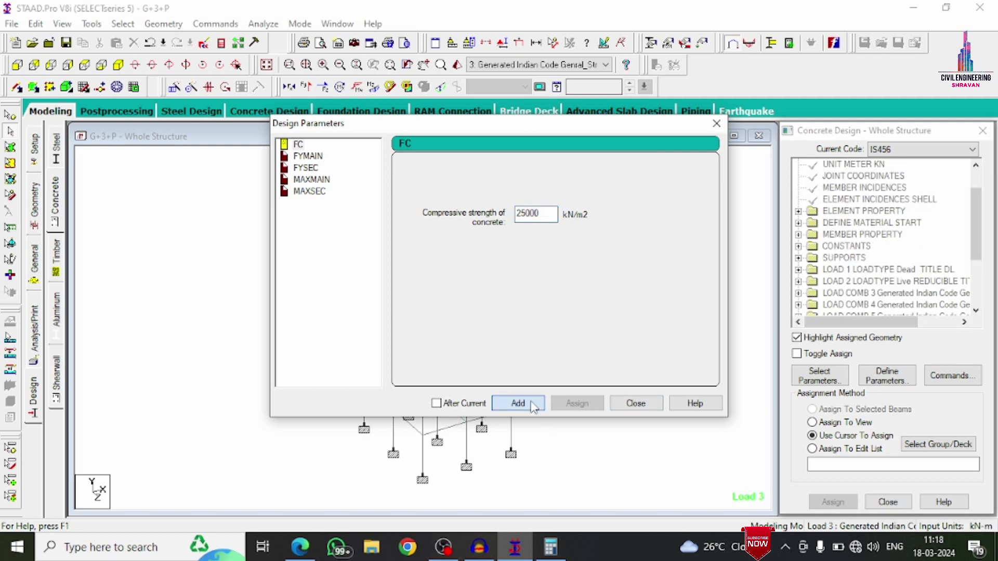
Add the FYMAIN and FYSEC design parameters, each with a yield strength of 415000 kN/m2.
left_click(306, 157)
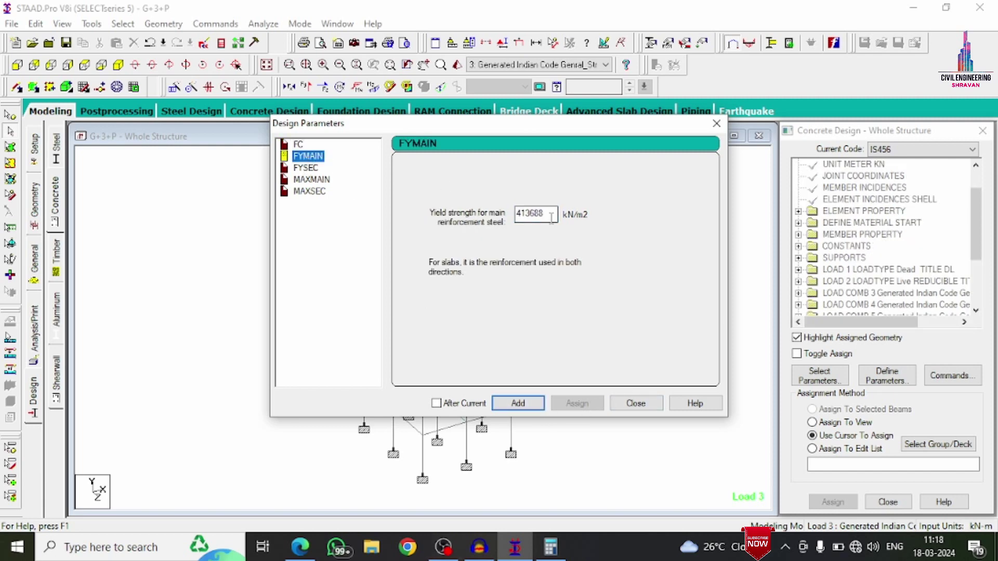
type("415000")
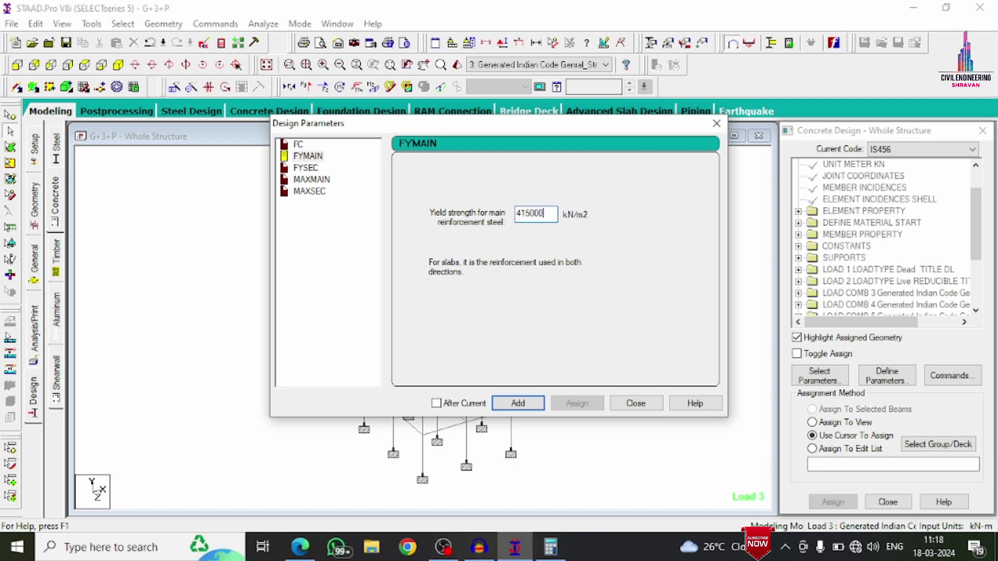
left_click(517, 404)
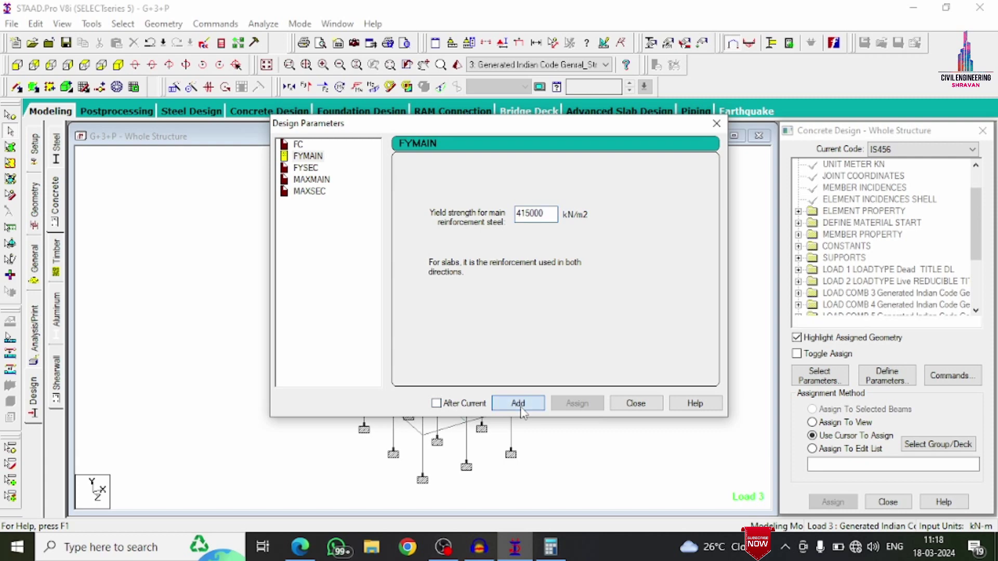
left_click(306, 168)
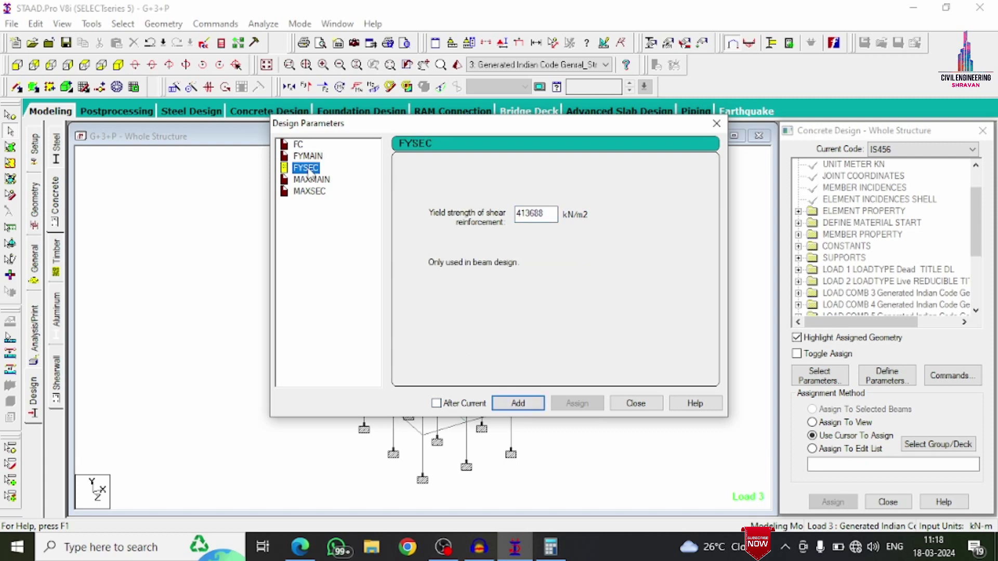
double_click(554, 214)
type("415000")
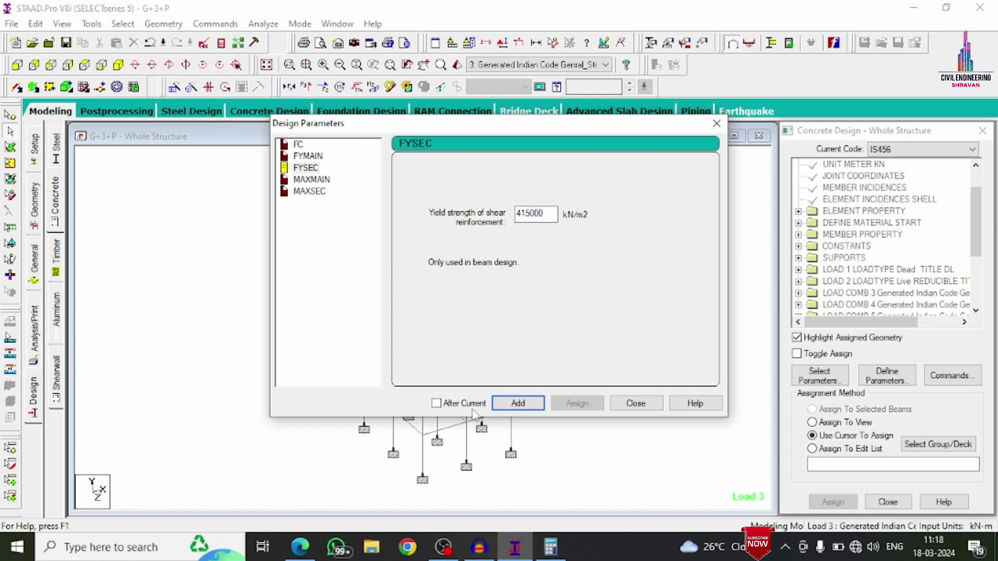
left_click(517, 404)
Add the MAXMAIN parameter with a 16 mm maximum main bar and the MAXSEC parameter with a 12 mm maximum secondary bar.
left_click(312, 180)
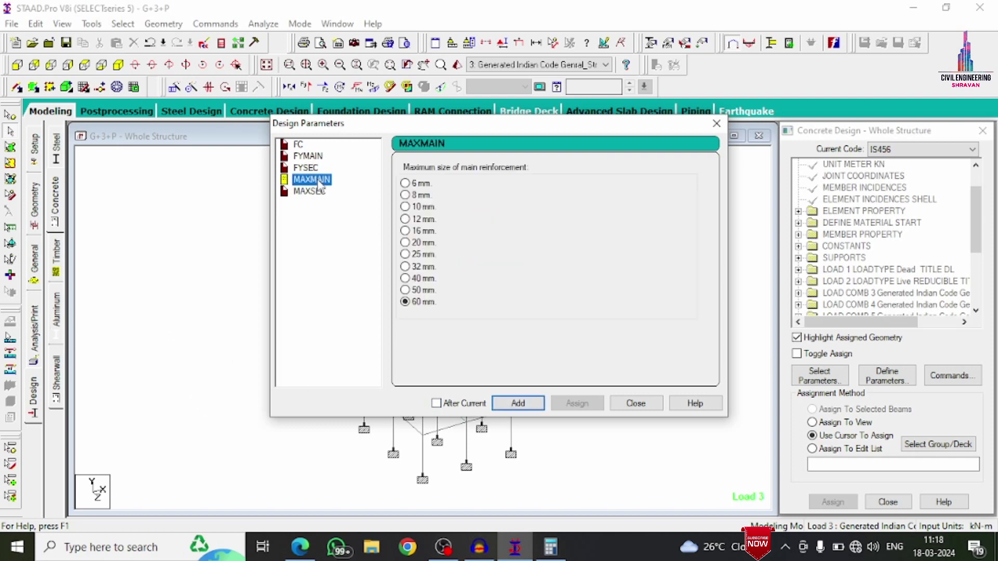
left_click(425, 232)
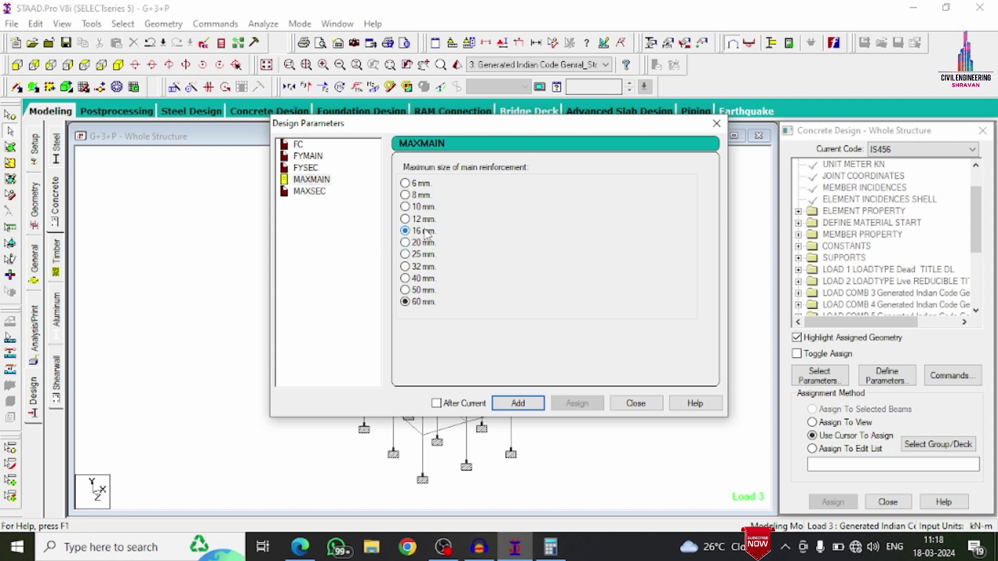
left_click(517, 404)
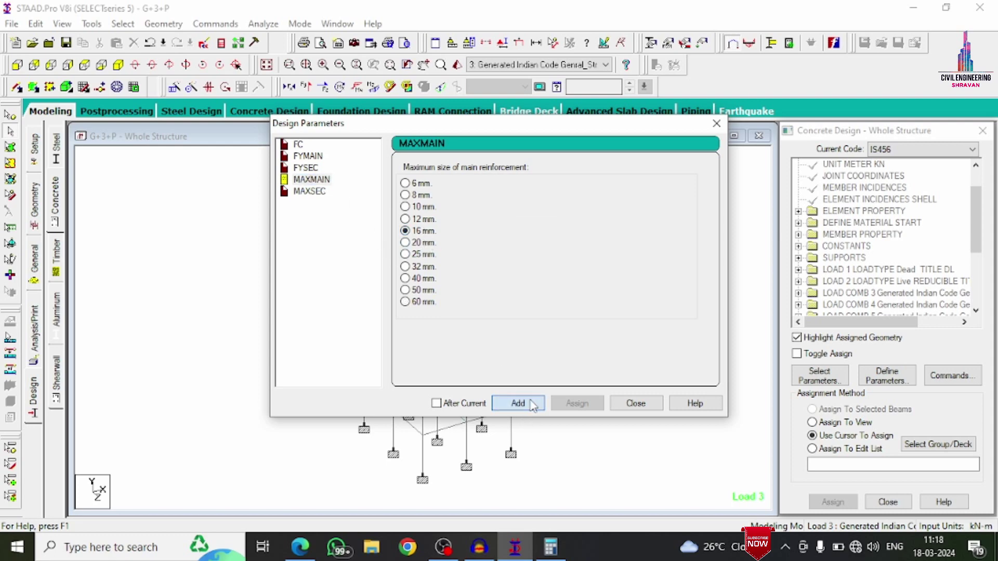
left_click(308, 192)
left_click(518, 403)
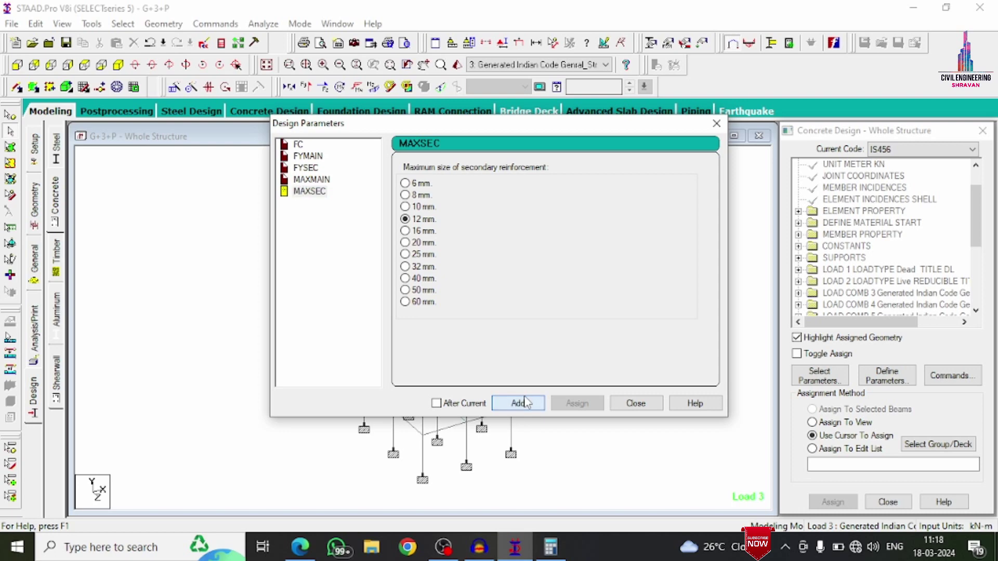
left_click(633, 404)
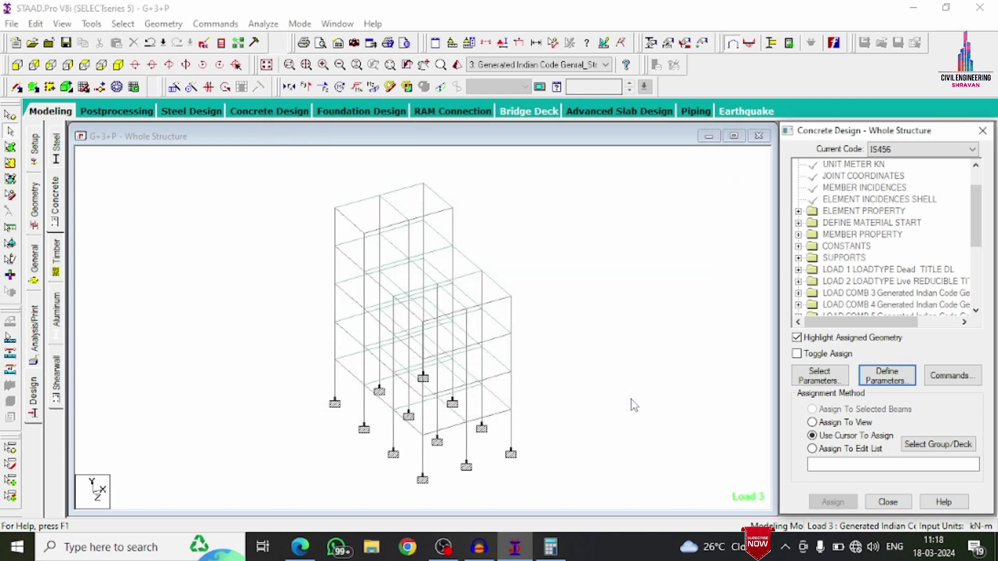
Add the DESIGN BEAM and DESIGN COLUMN commands to the concrete design.
left_click(946, 375)
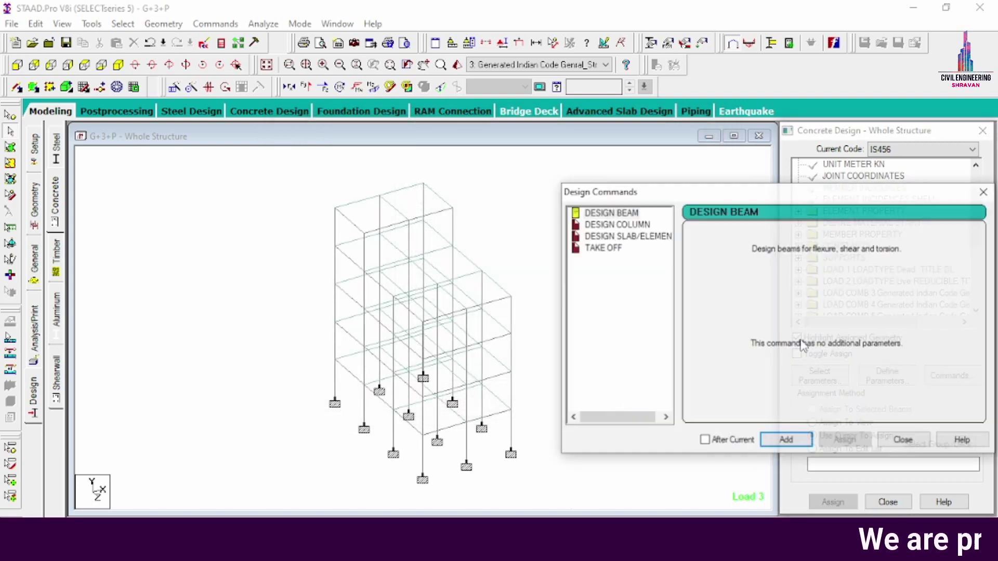
left_click(618, 213)
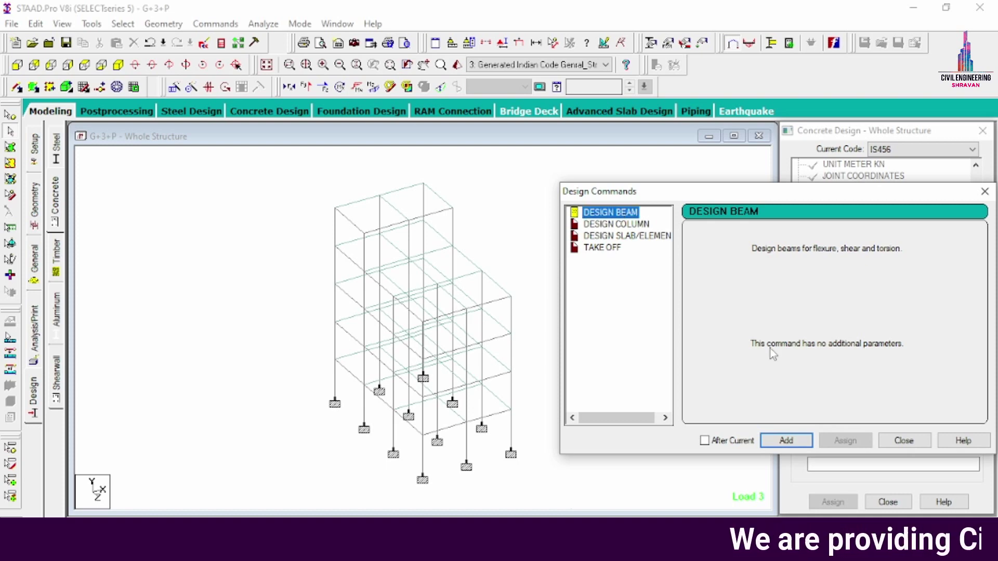
left_click(776, 441)
left_click(606, 225)
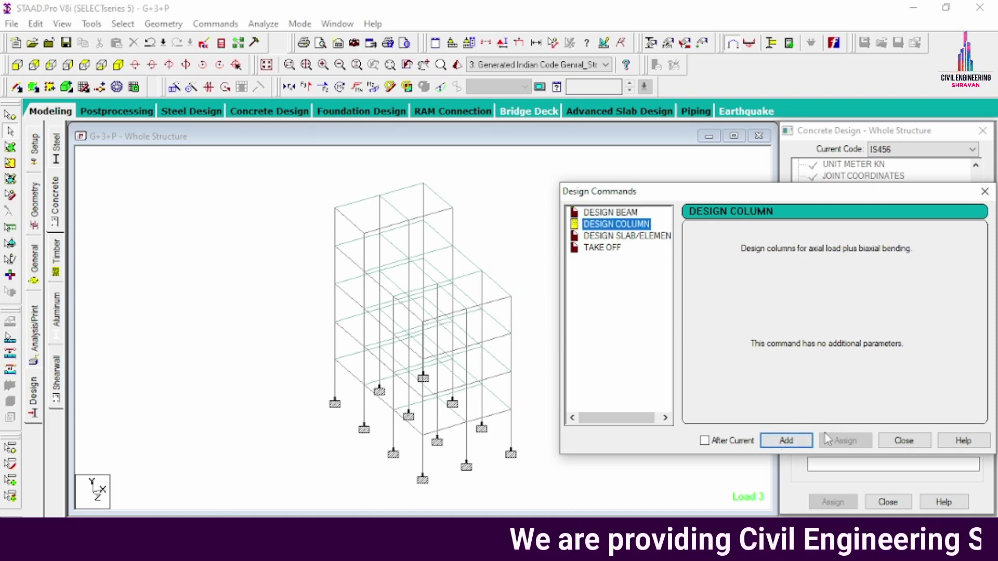
left_click(786, 441)
Add the DESIGN SLAB/ELEMENT and TAKE OFF commands to the concrete design.
left_click(623, 238)
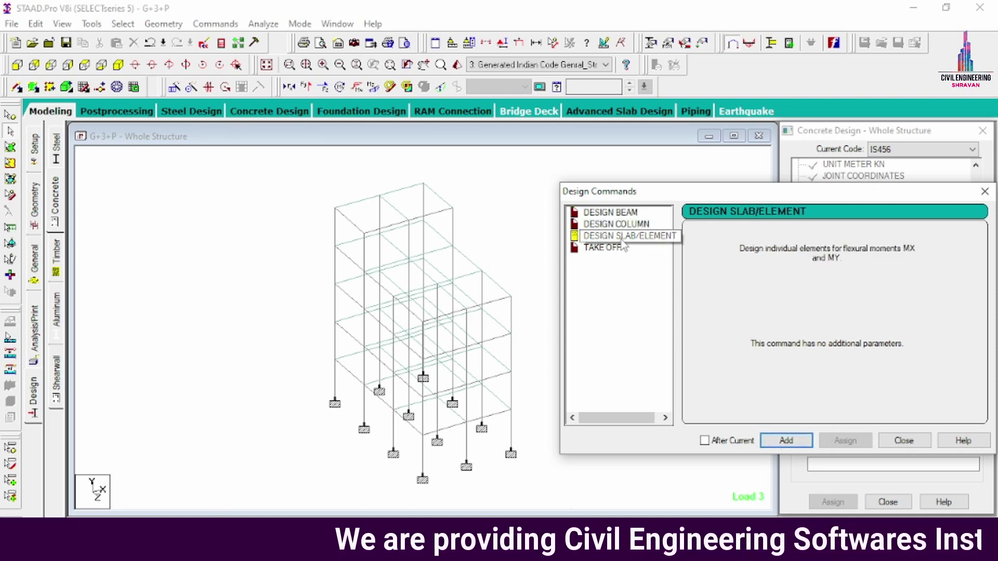
left_click(785, 440)
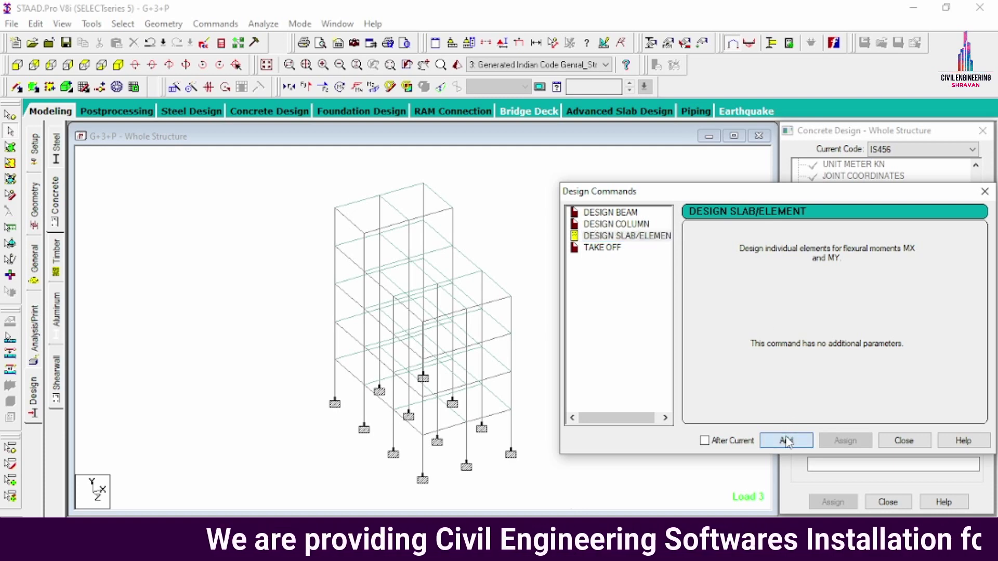
left_click(598, 249)
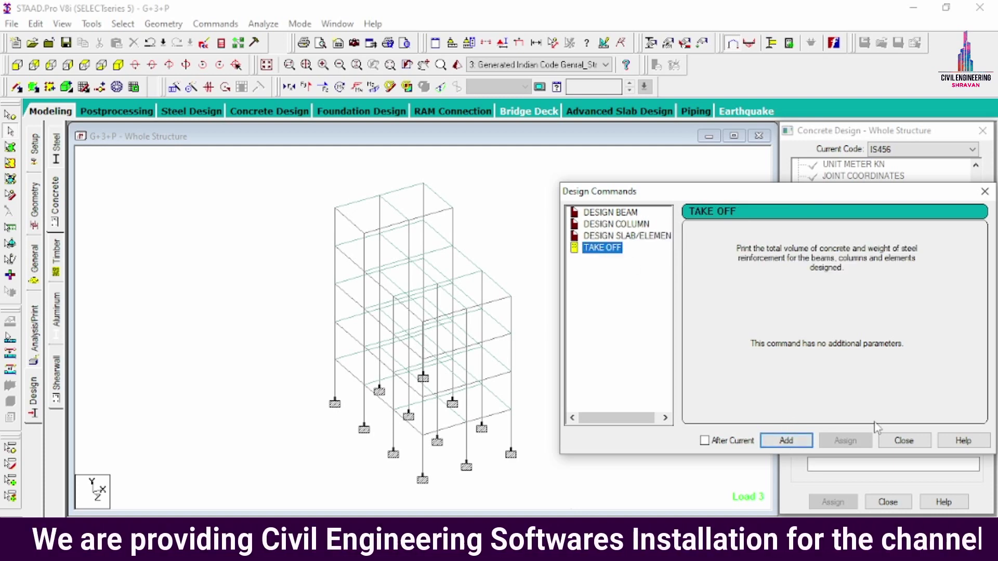
left_click(788, 441)
left_click(904, 441)
Assign the FC 25000 parameter to the whole structure using the Assign To View method.
left_click(977, 264)
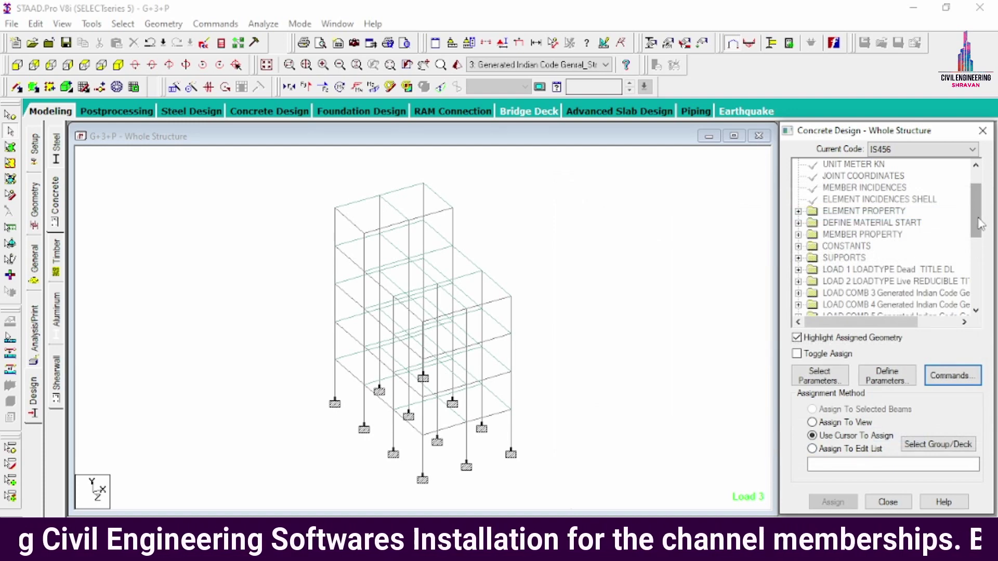
left_click_drag(977, 265, 977, 294)
left_click(854, 188)
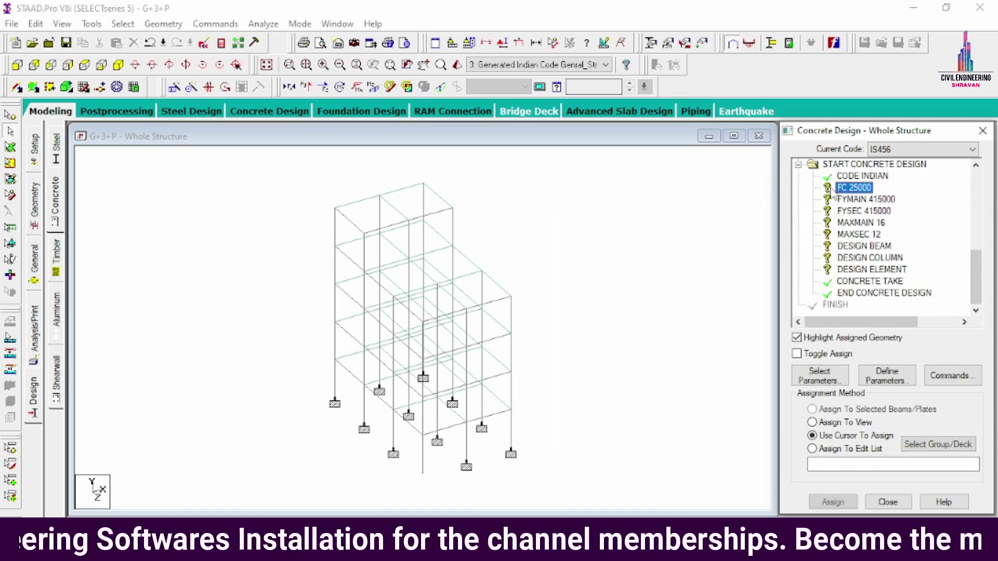
left_click(812, 422)
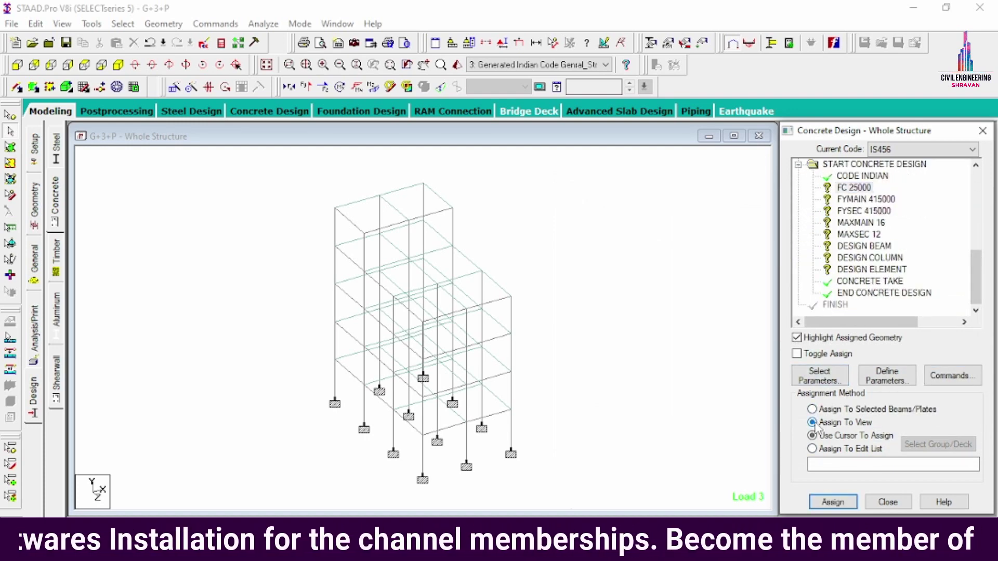
left_click(833, 502)
left_click(831, 354)
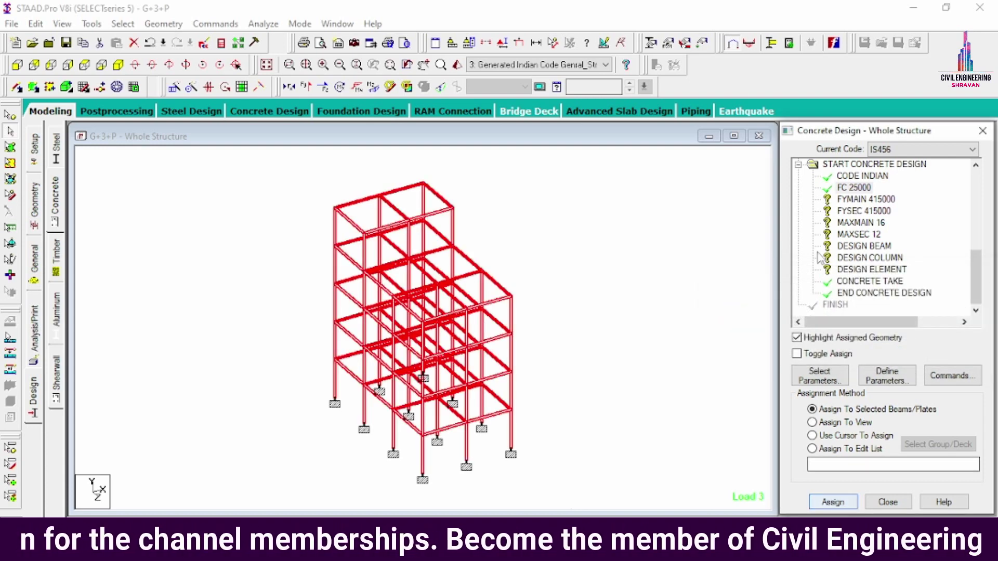
Assign the FYMAIN 415000 and FYSEC 415000 parameters to the whole structure using the Assign To View method.
left_click(842, 200)
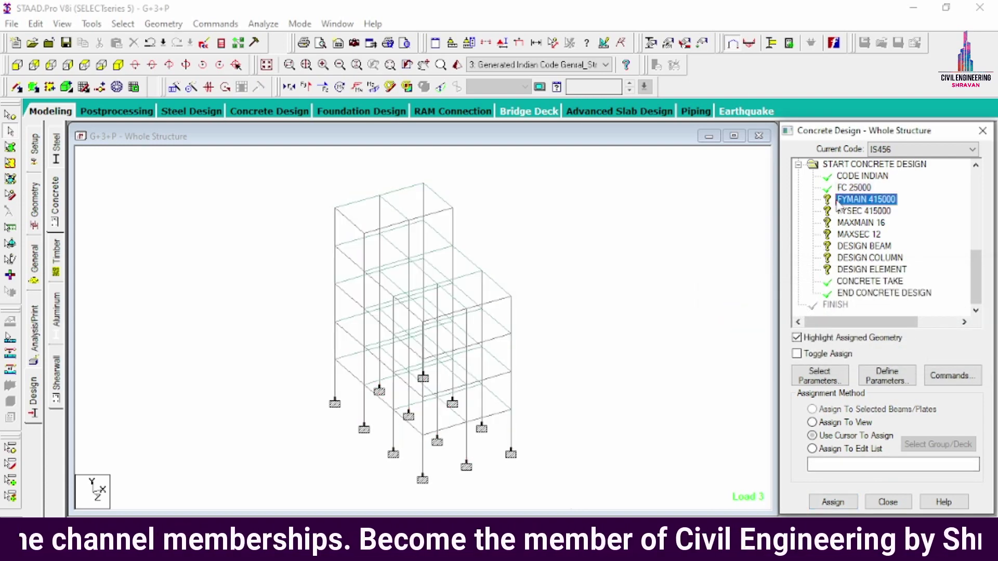
left_click(812, 422)
left_click(832, 502)
left_click(894, 354)
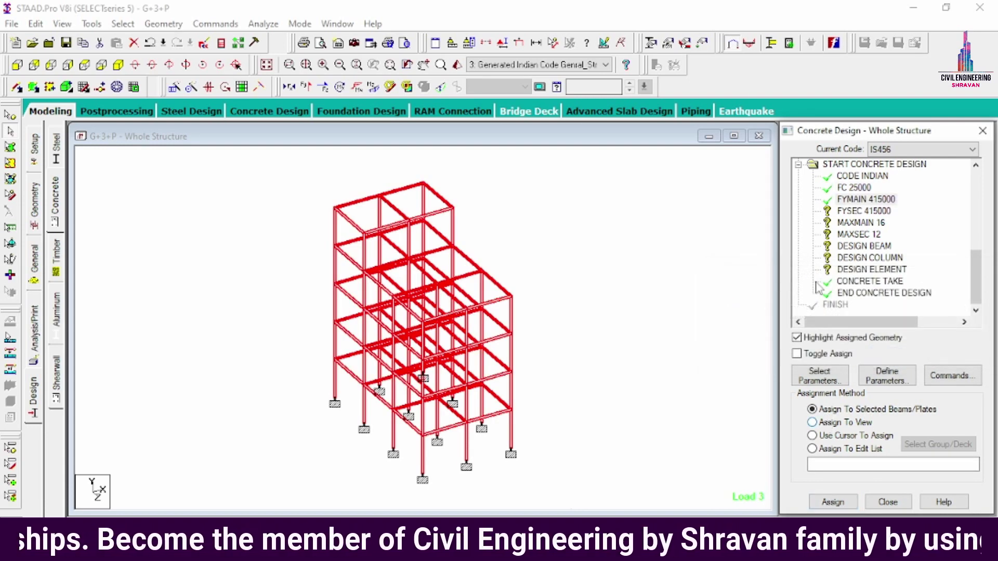
left_click(860, 211)
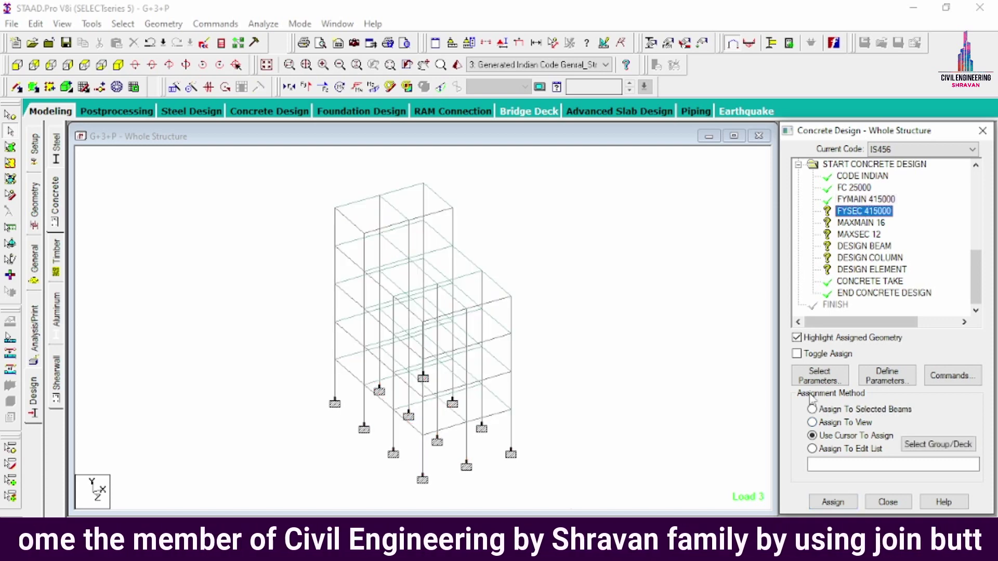
left_click(812, 422)
left_click(832, 502)
left_click(894, 353)
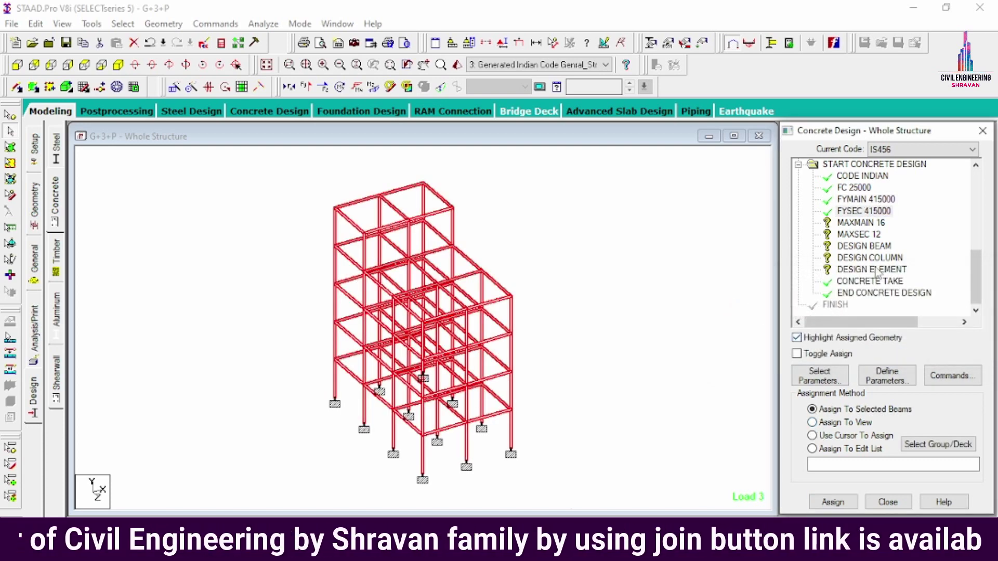
Assign the MAXMAIN 16 and MAXSEC 12 parameters to the whole structure using the Assign To View method.
left_click(859, 222)
left_click(811, 422)
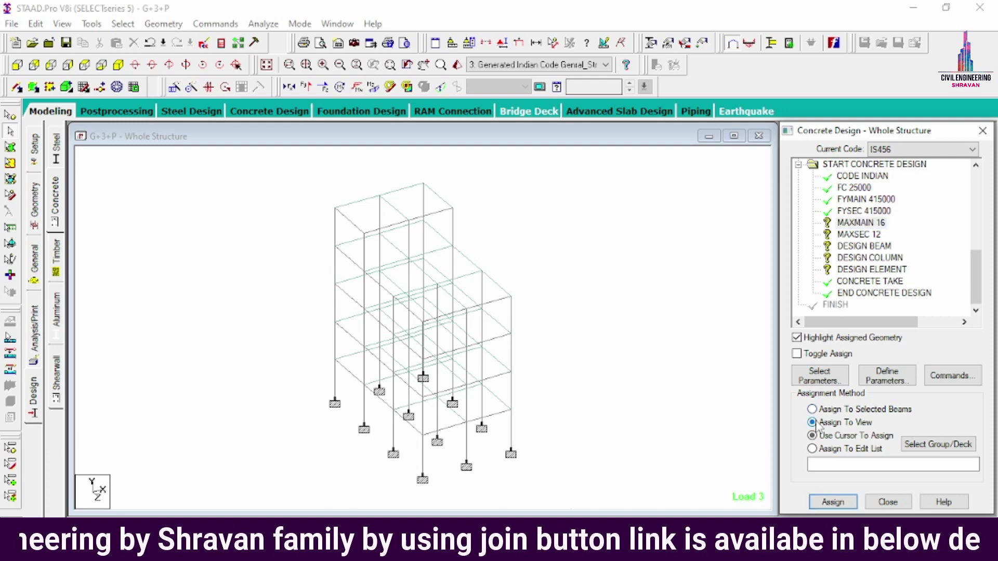
left_click(832, 502)
left_click(894, 354)
left_click(859, 235)
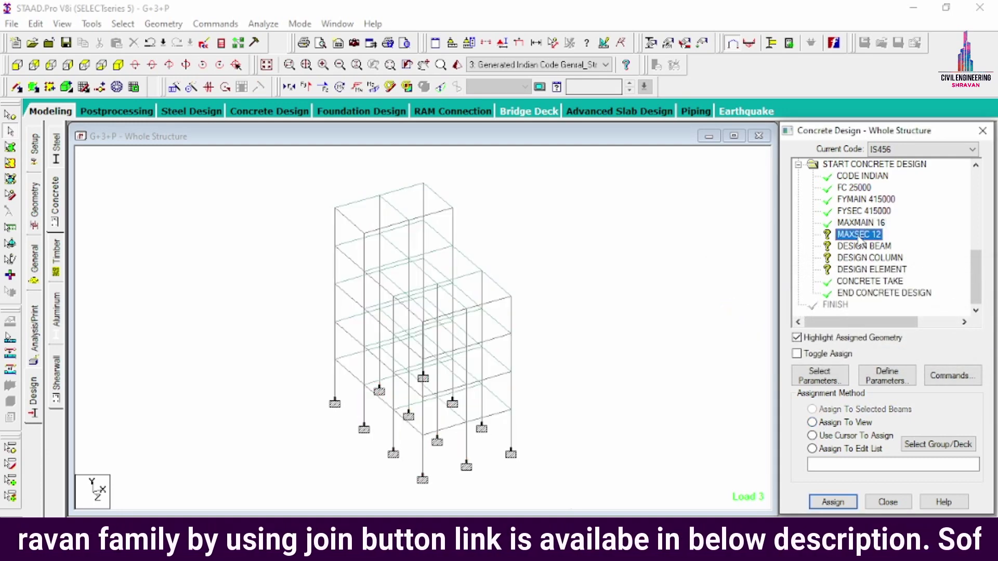
left_click(812, 422)
left_click(832, 502)
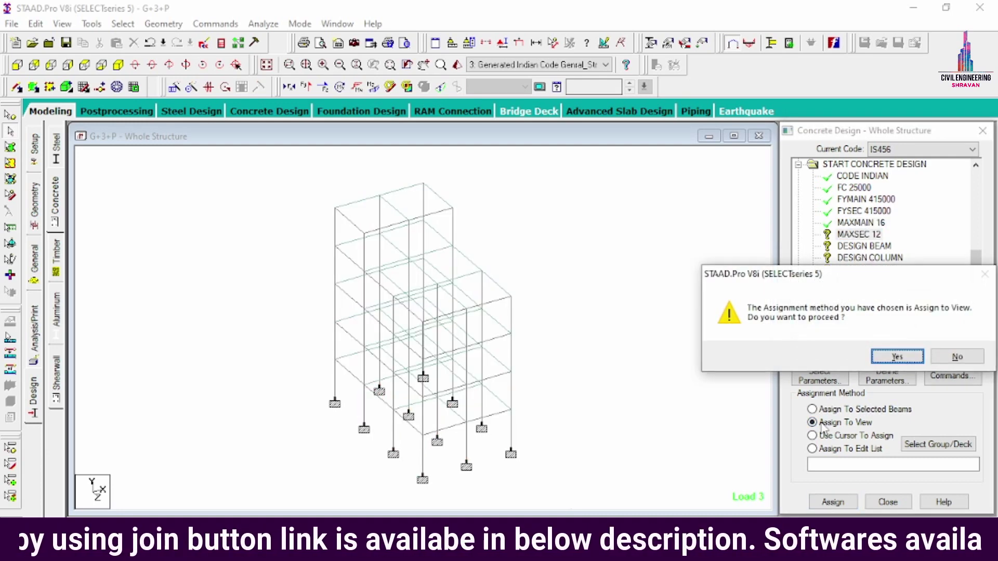
left_click(894, 354)
Assign the DESIGN BEAM command to all beams parallel to the X and Z axes.
left_click(864, 247)
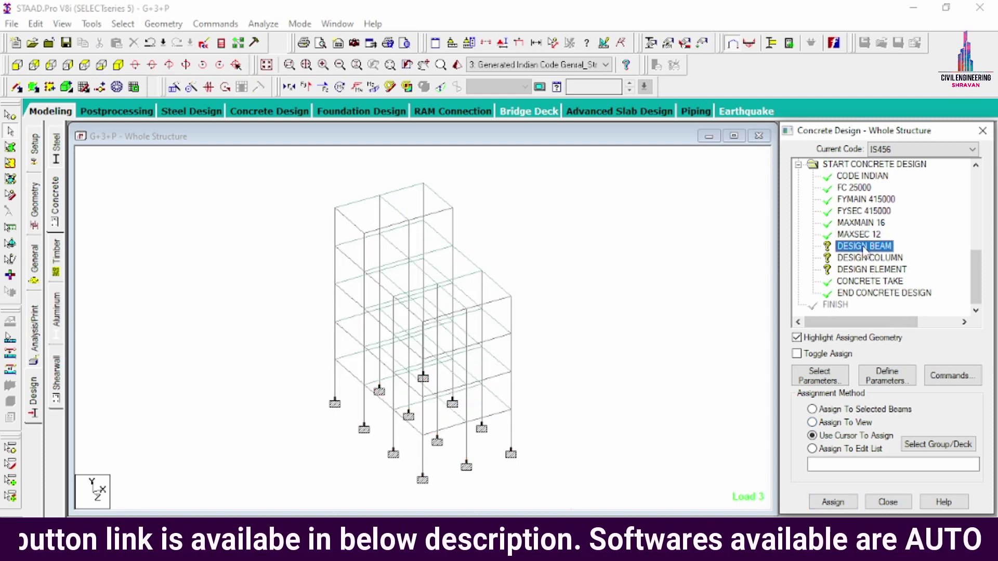
left_click(123, 24)
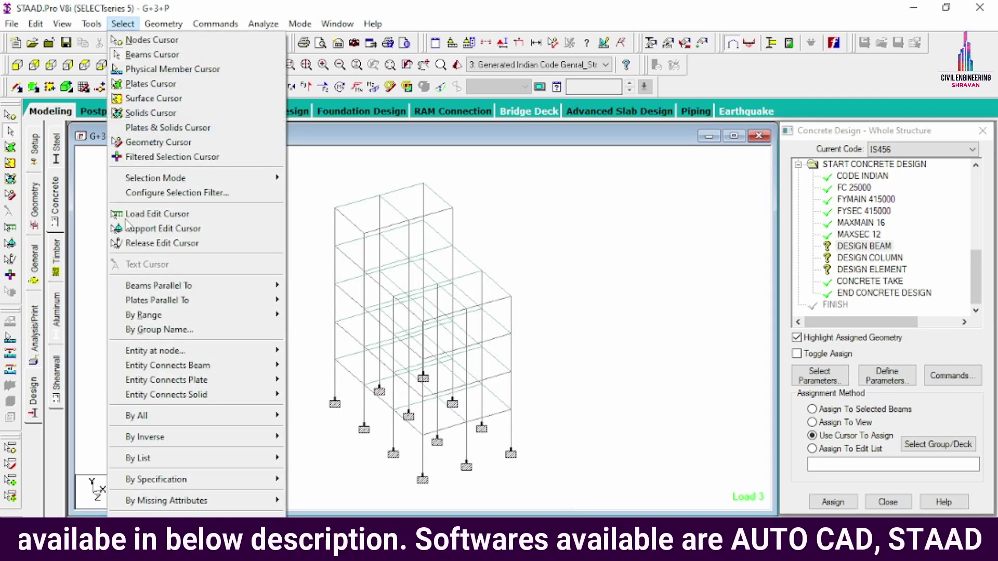
mouse_move(139, 288)
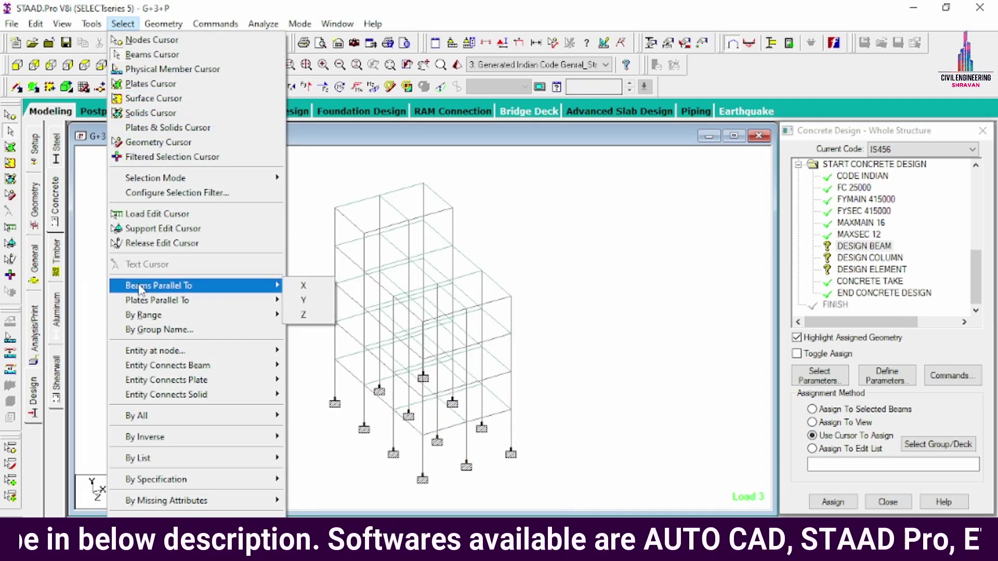
left_click(300, 286)
left_click(124, 24)
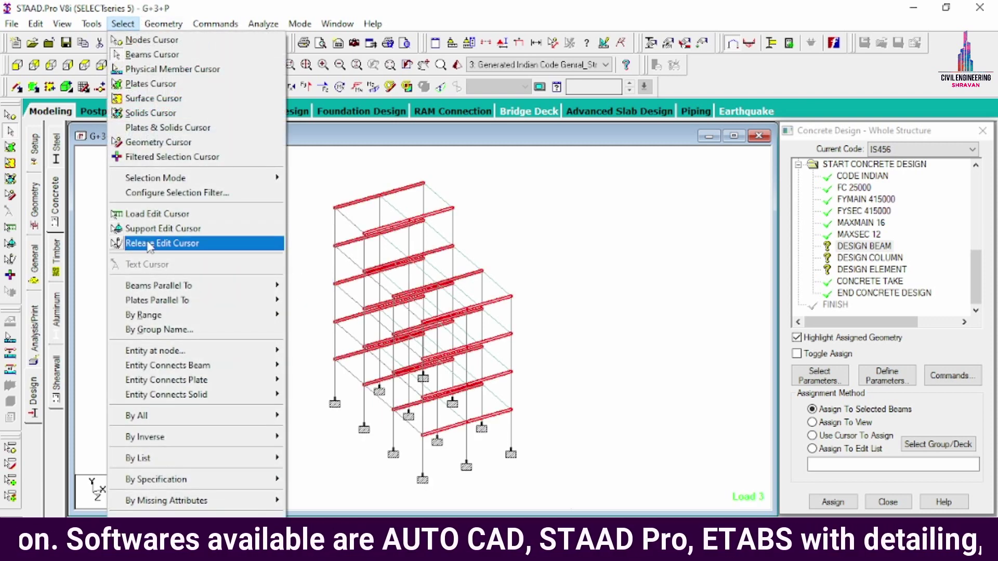
mouse_move(276, 316)
mouse_move(276, 285)
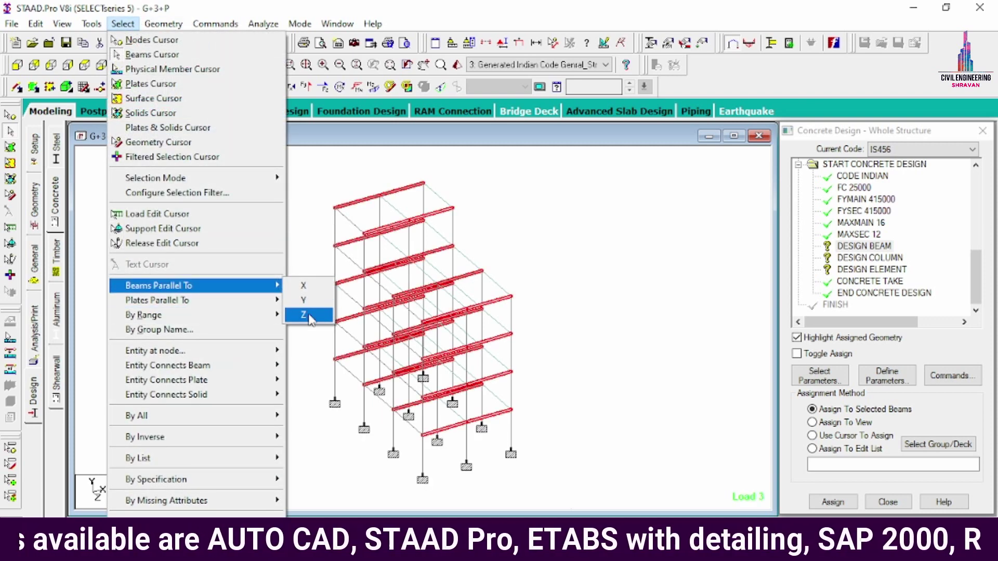
left_click(305, 315)
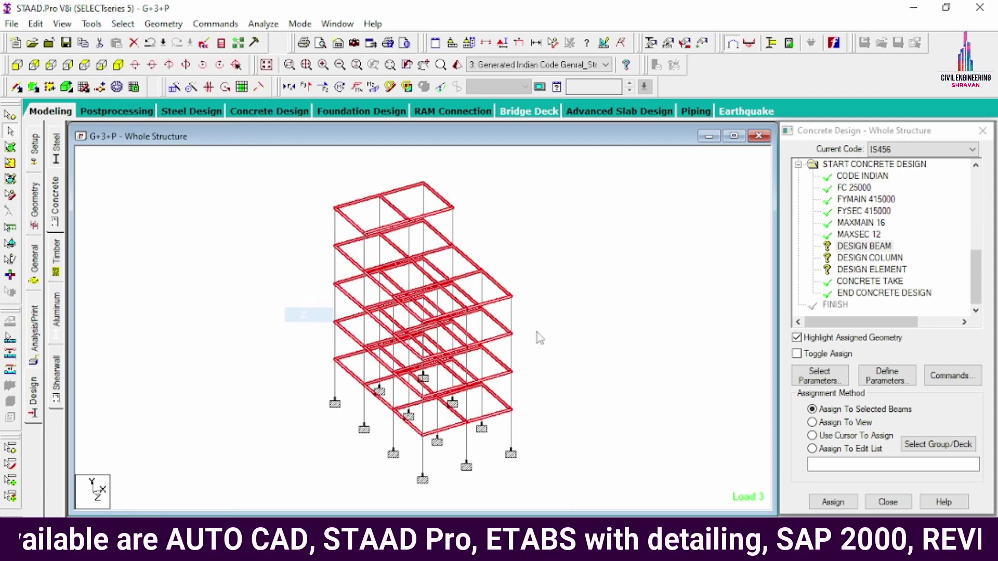
left_click(831, 503)
left_click(889, 357)
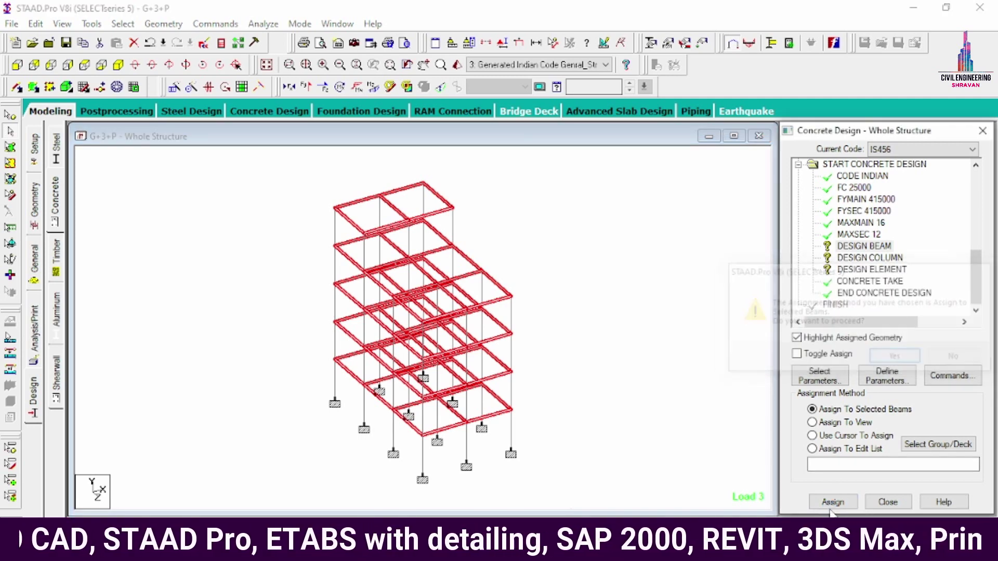
Assign the DESIGN COLUMN command to all members parallel to the Y axis.
left_click(890, 258)
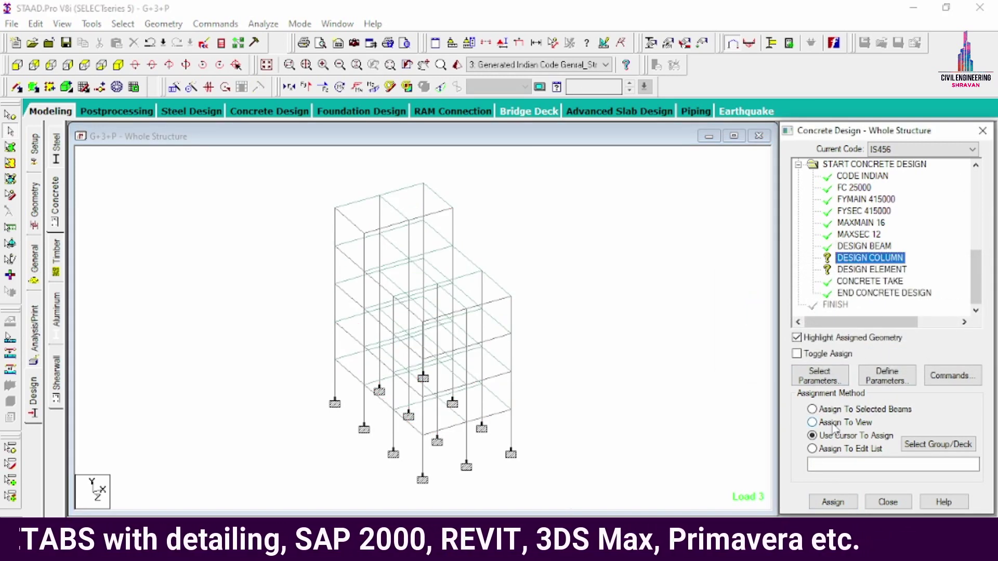
left_click(123, 24)
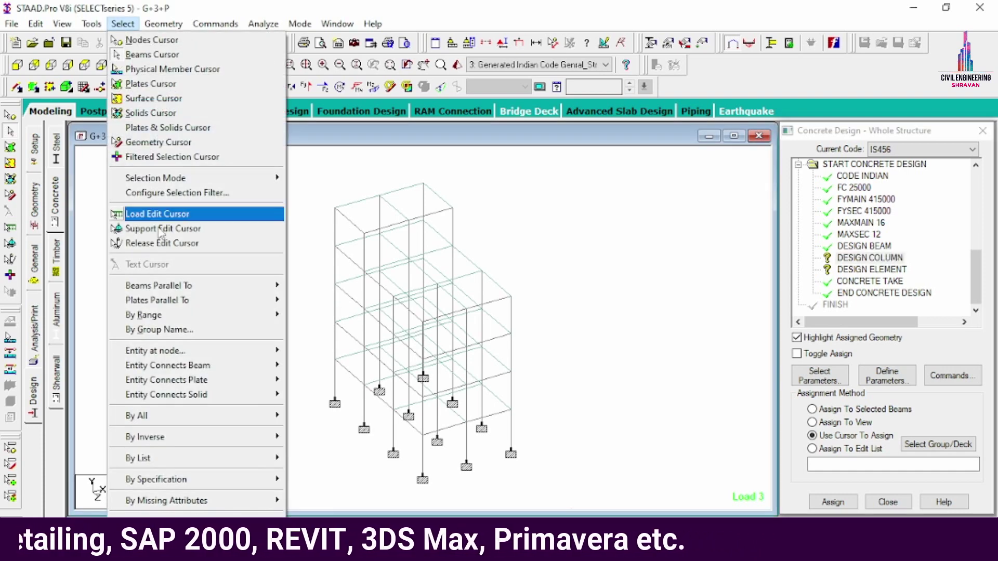
mouse_move(168, 286)
left_click(306, 301)
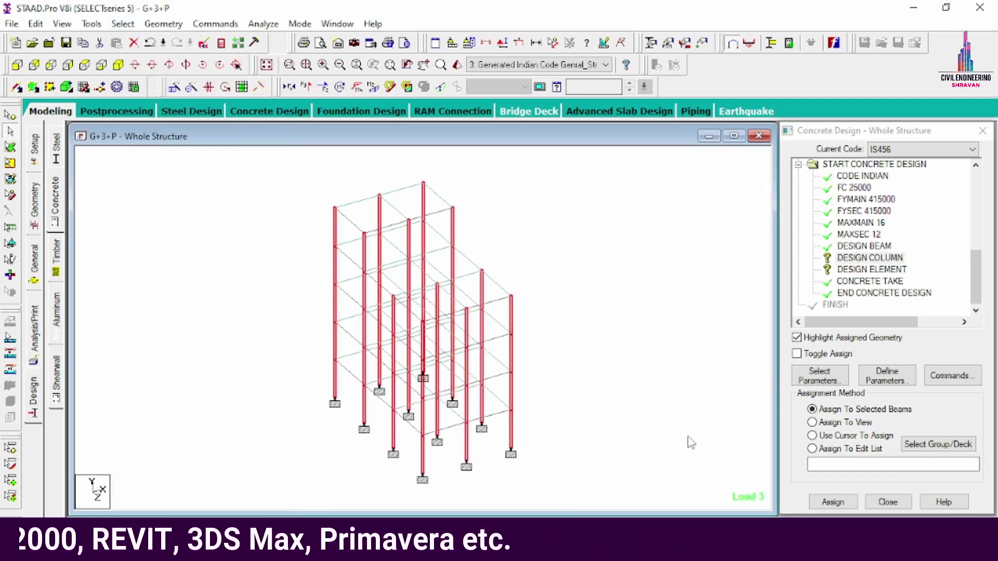
left_click(820, 503)
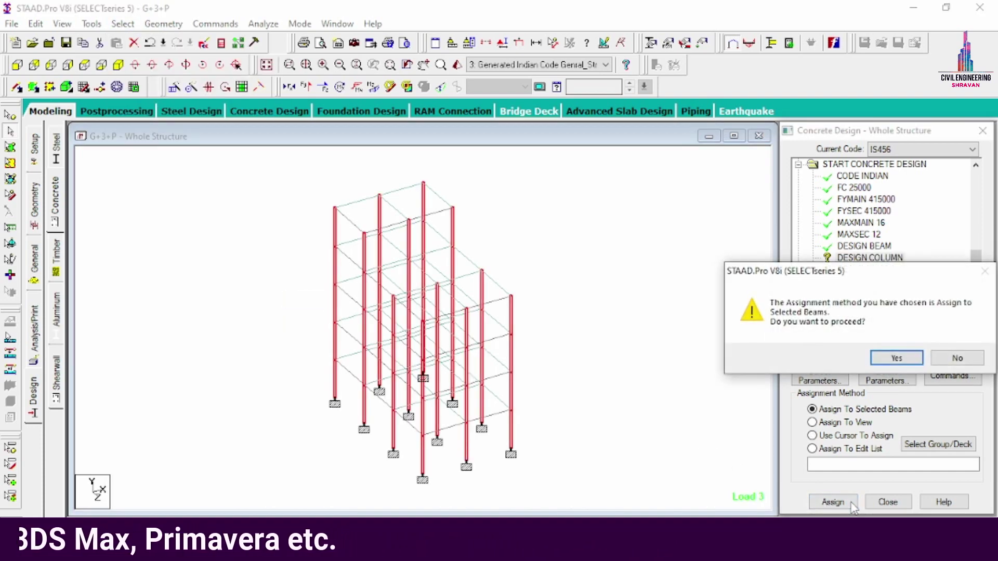
key("Return")
Assign the DESIGN ELEMENT command to all plates using the Assign To View method.
left_click(839, 270)
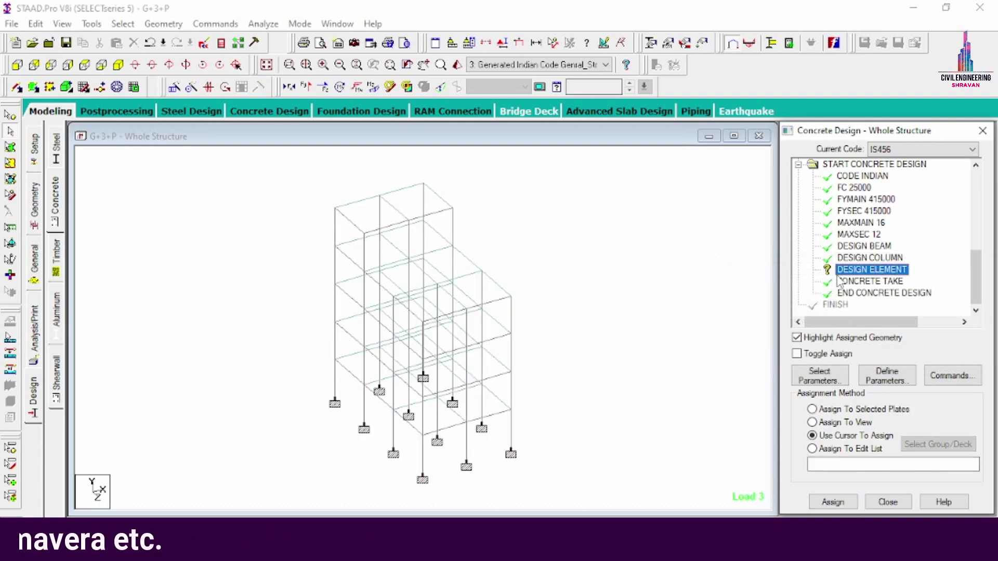
left_click(832, 422)
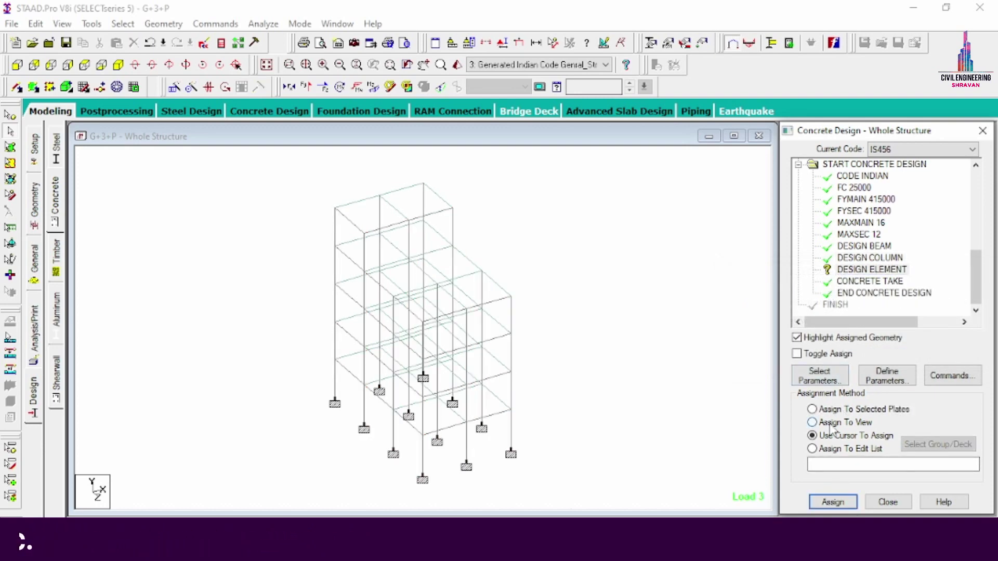
left_click(826, 503)
key("Return")
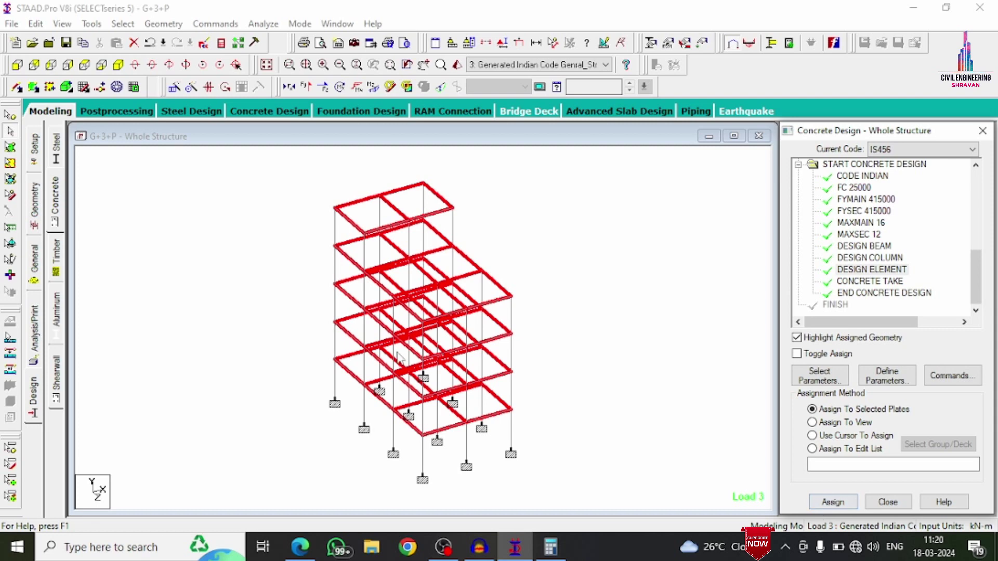
left_click(383, 388)
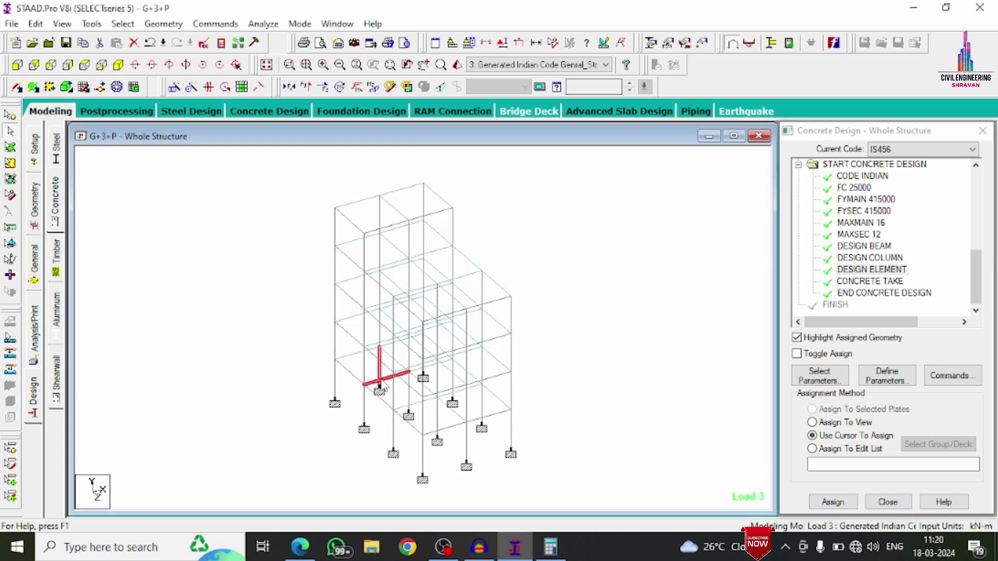
Run the analysis and design of the structure without adding another analysis command, and continue to Post Processing Mode.
left_click(42, 337)
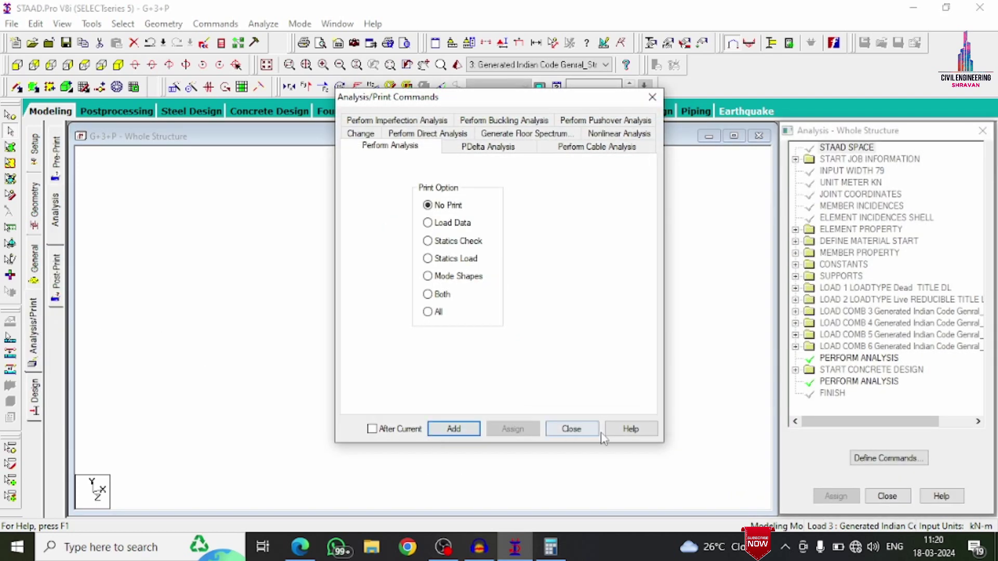
left_click(571, 429)
left_click(263, 24)
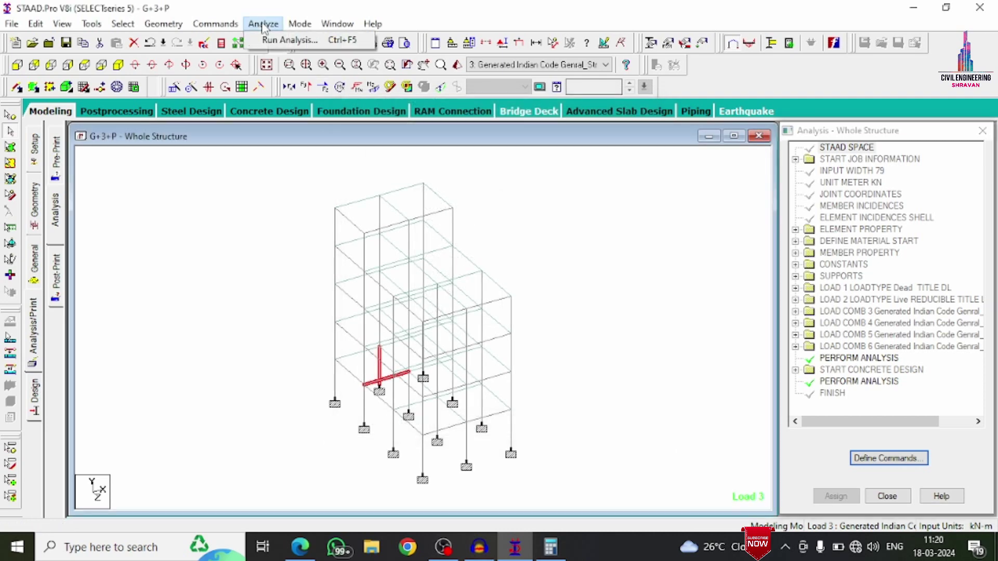
left_click(289, 40)
key("Return")
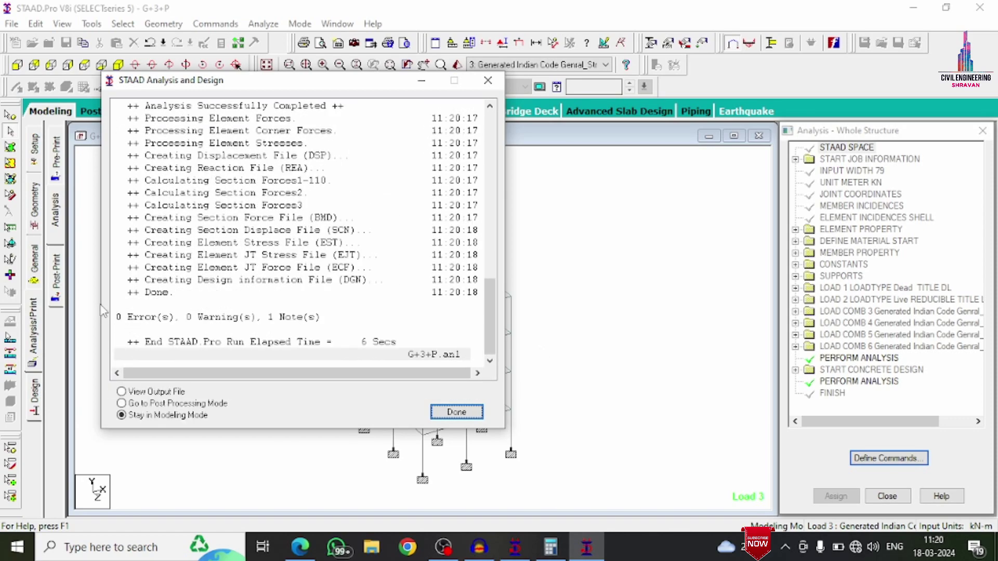
left_click(122, 403)
left_click(476, 413)
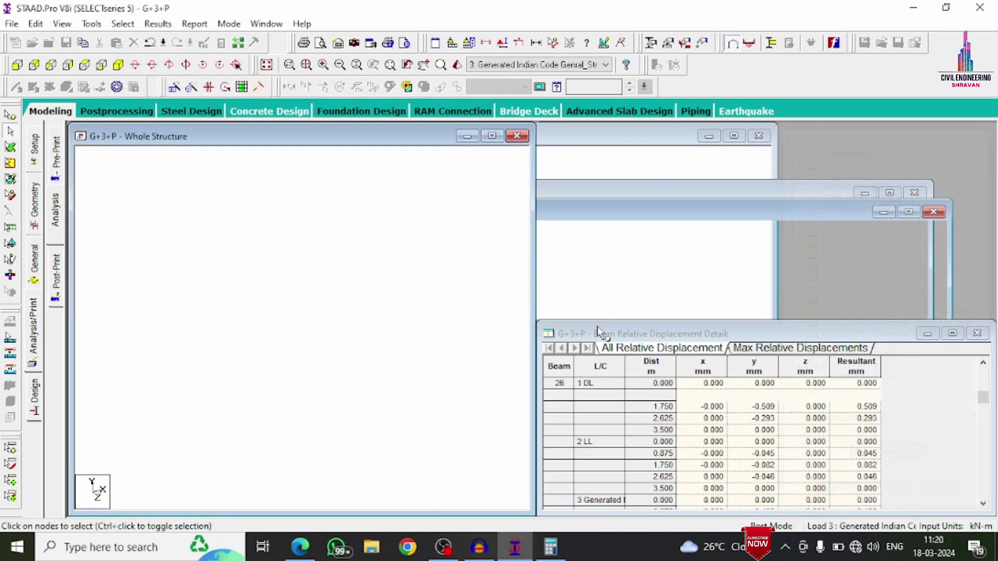
Display the beam results page with the bending moment diagram hidden and the whole structure view maximized.
left_click(491, 136)
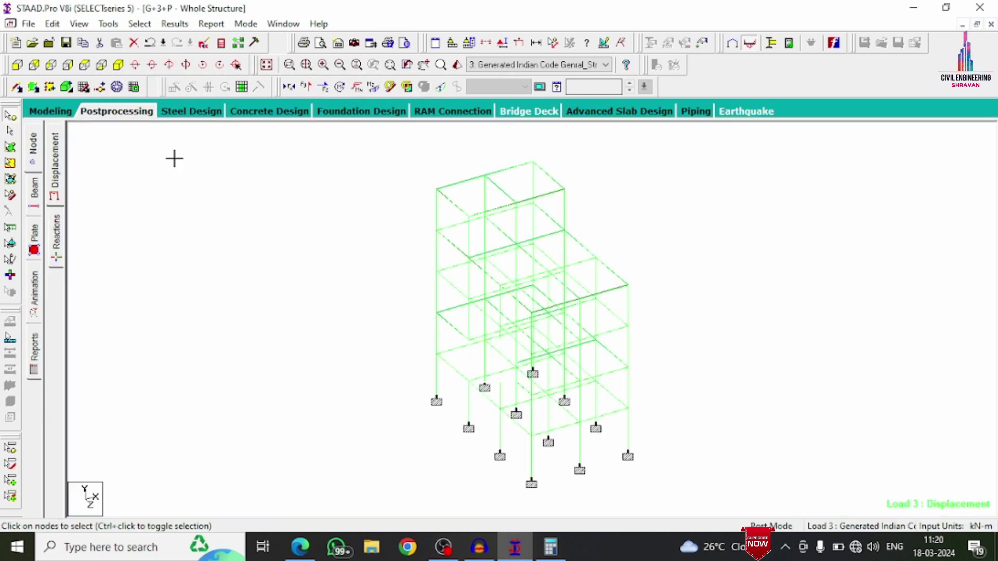
left_click(117, 112)
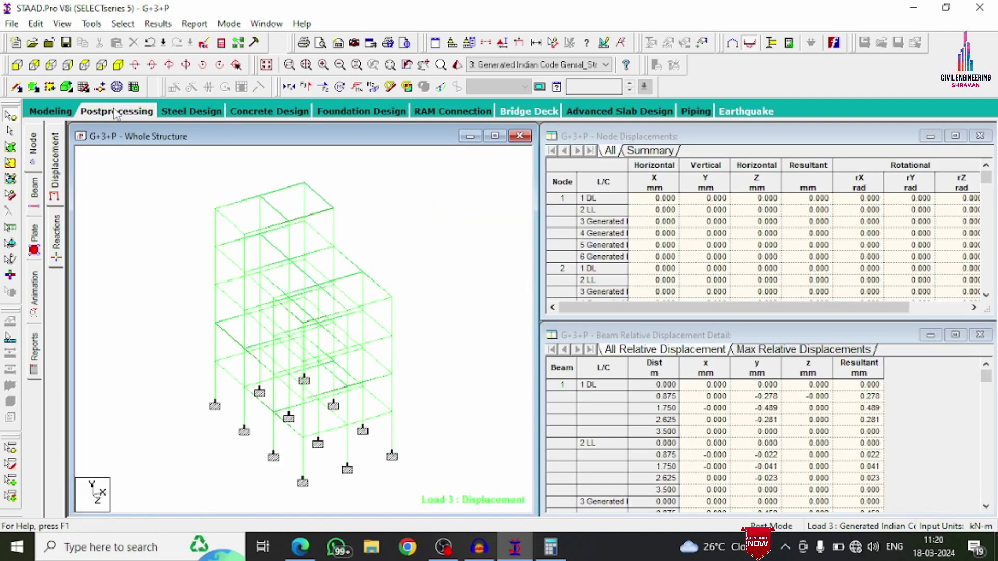
left_click(35, 200)
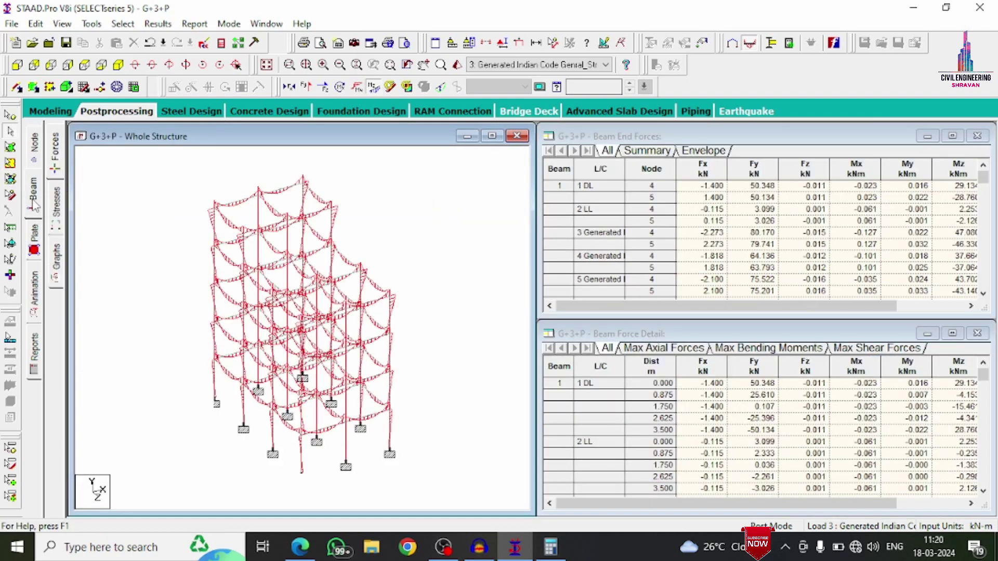
left_click(374, 88)
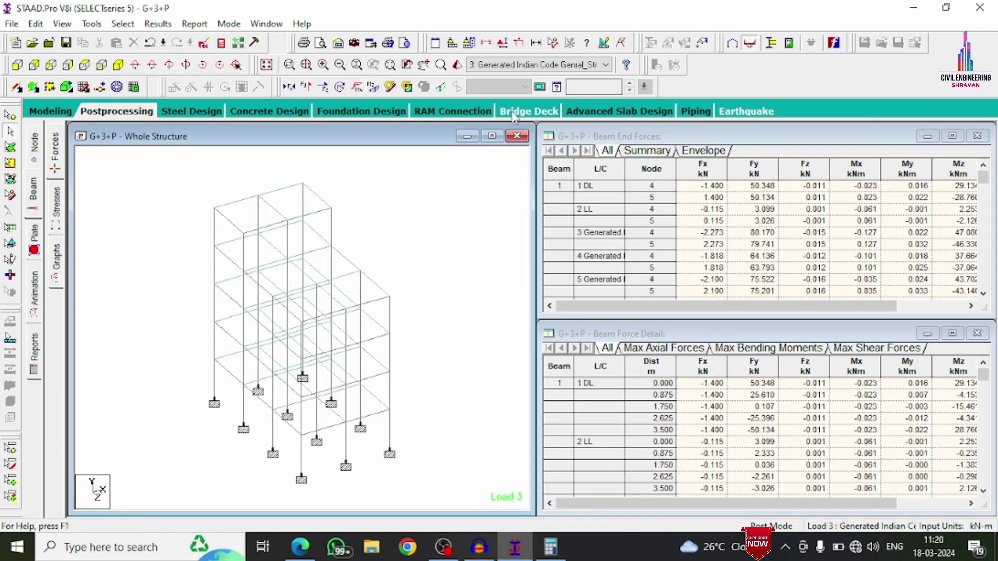
left_click(494, 136)
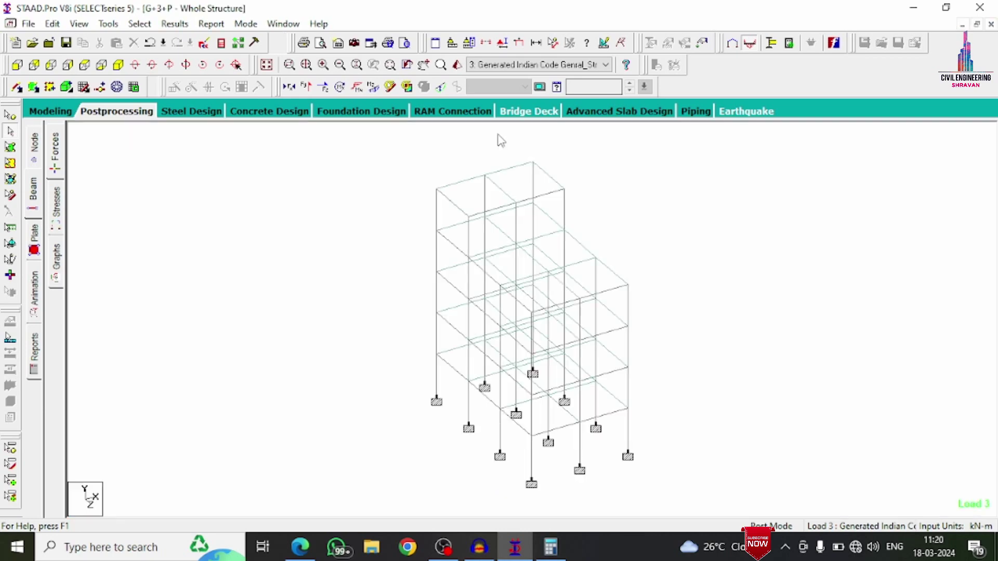
Examine the concrete design of beam 9 at the roof, beam 110 at the 12 m level and beam 76 at the lowest level.
double_click(449, 188)
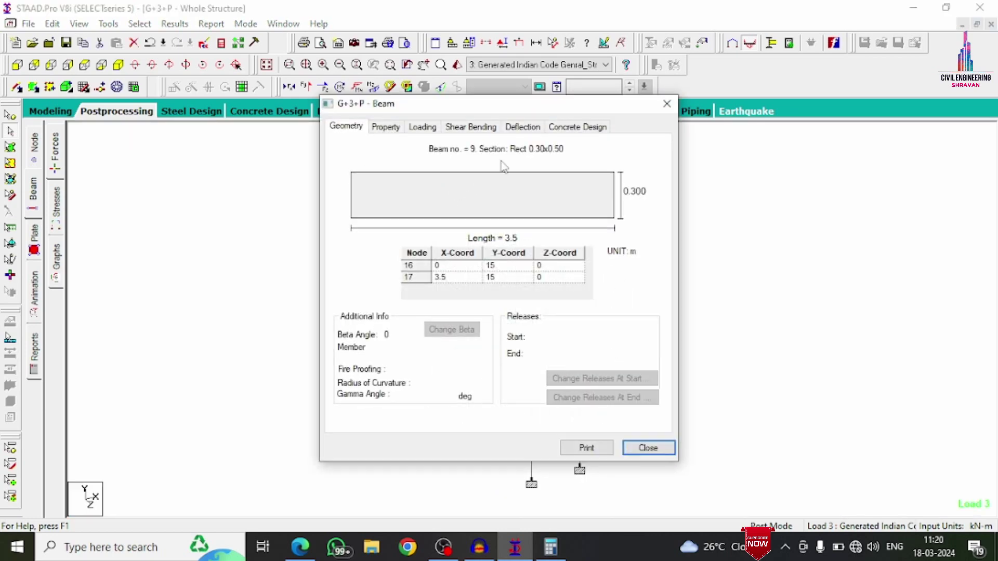
left_click(574, 129)
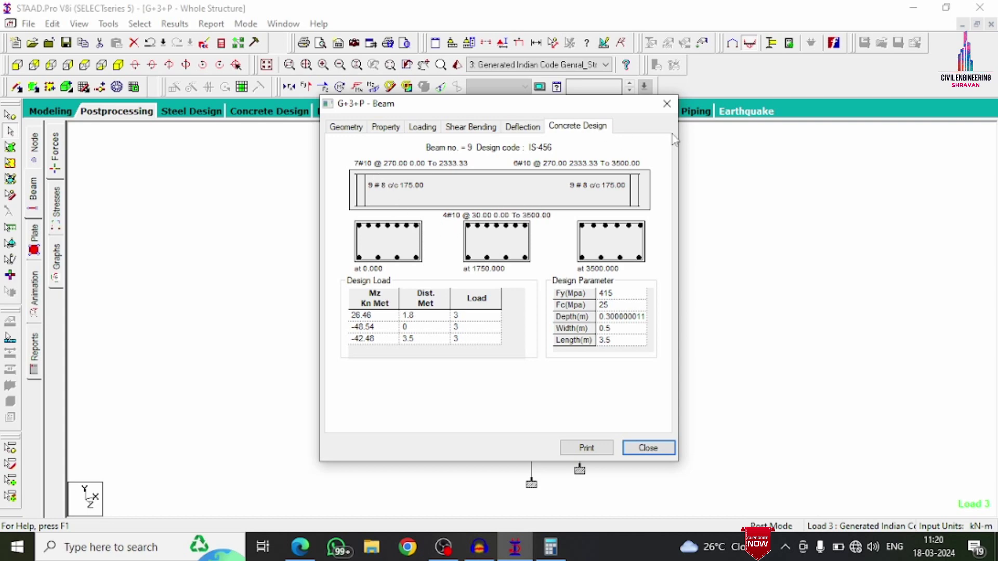
left_click(666, 104)
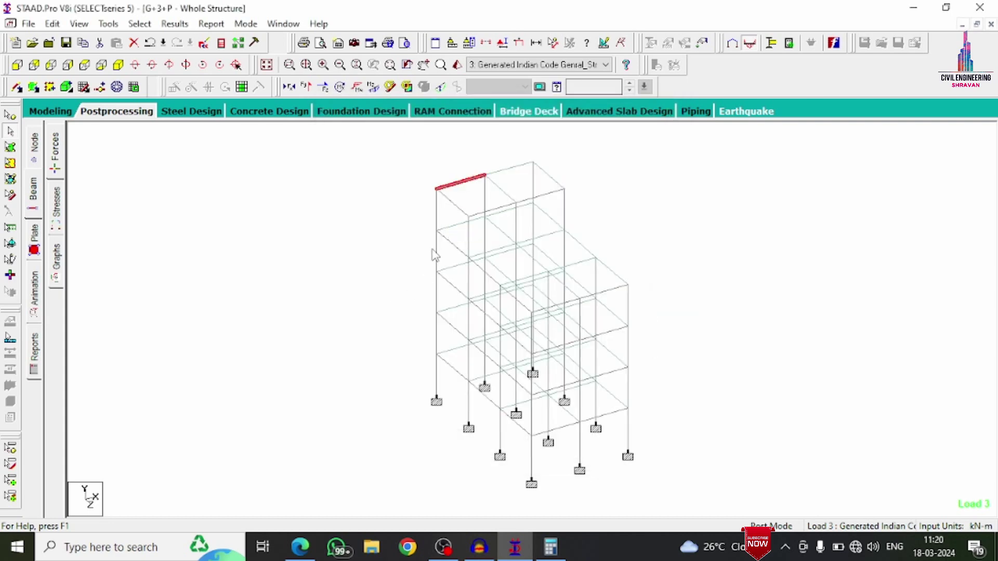
double_click(455, 246)
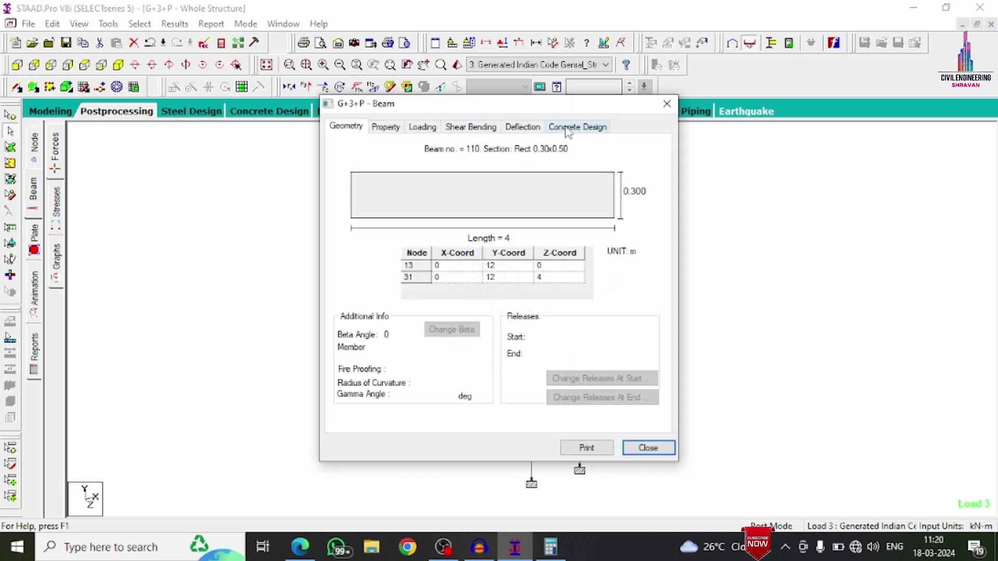
left_click(566, 128)
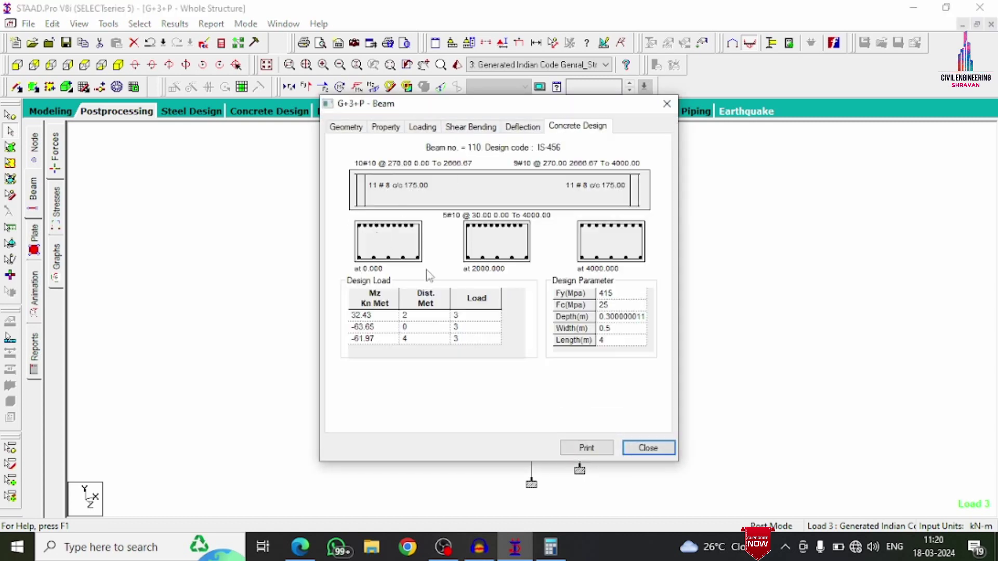
left_click(667, 104)
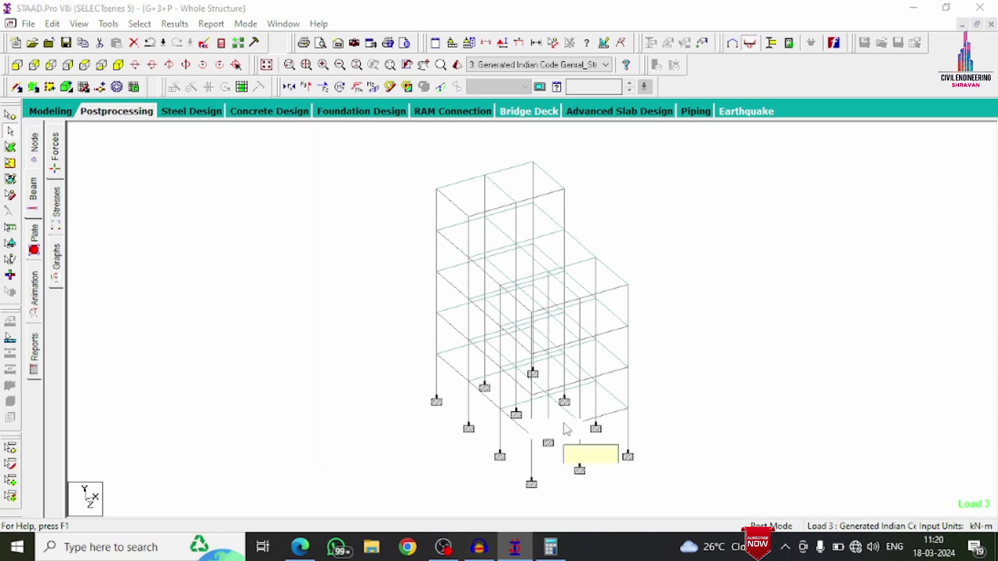
double_click(565, 425)
left_click(566, 126)
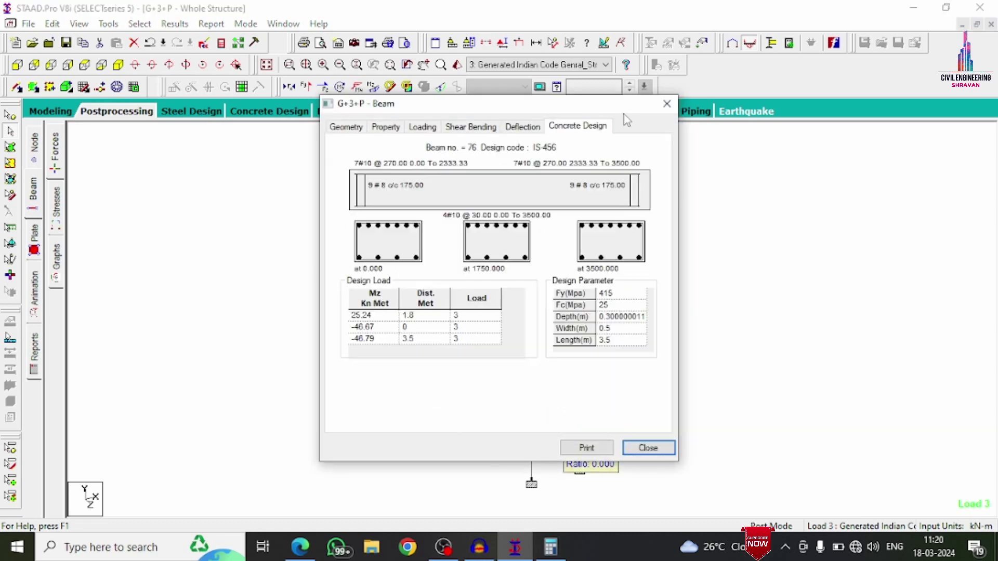
left_click(667, 104)
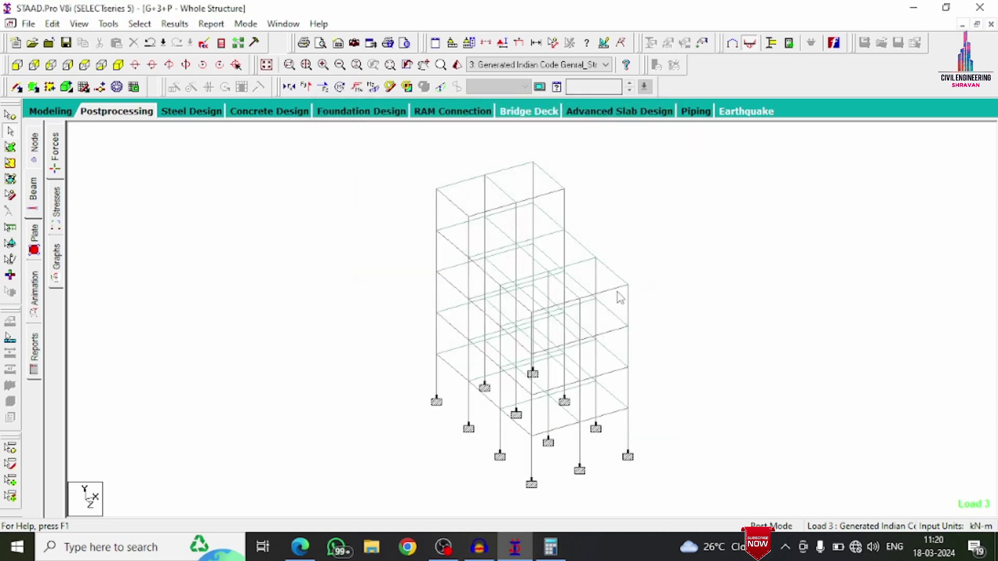
Examine the concrete design of column 97 at the front corner and top-storey column 23 at the rear corner.
double_click(627, 310)
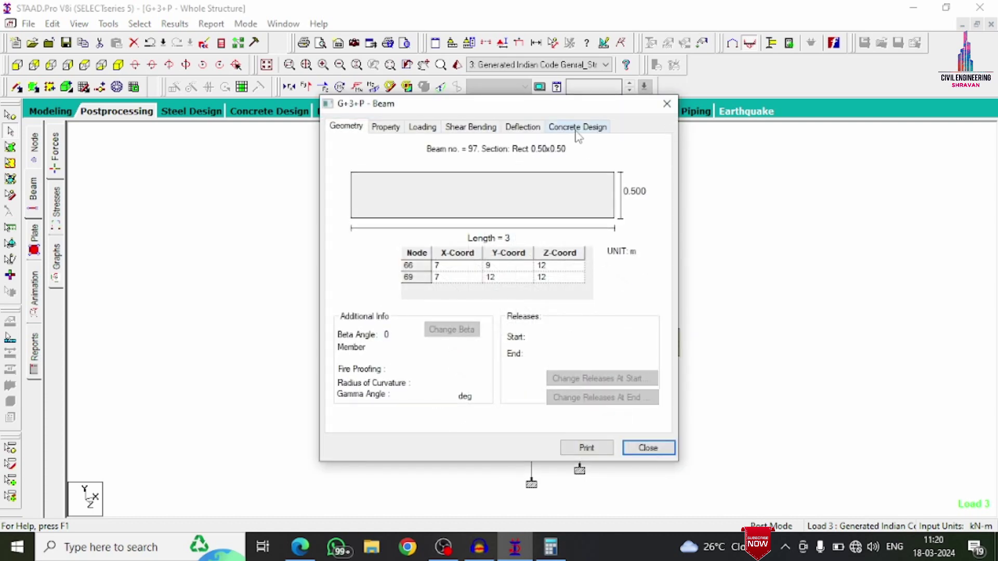
left_click(577, 127)
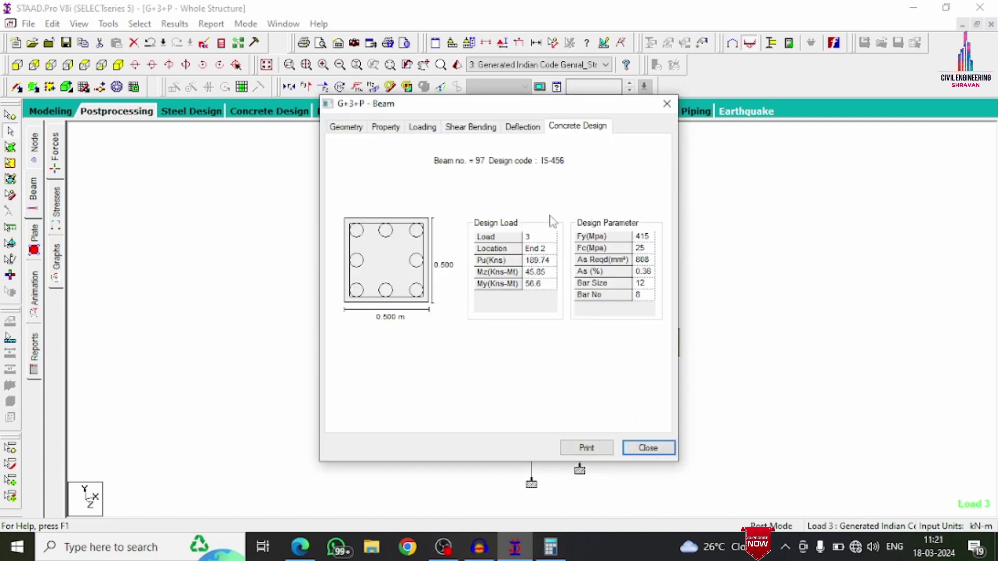
left_click(667, 104)
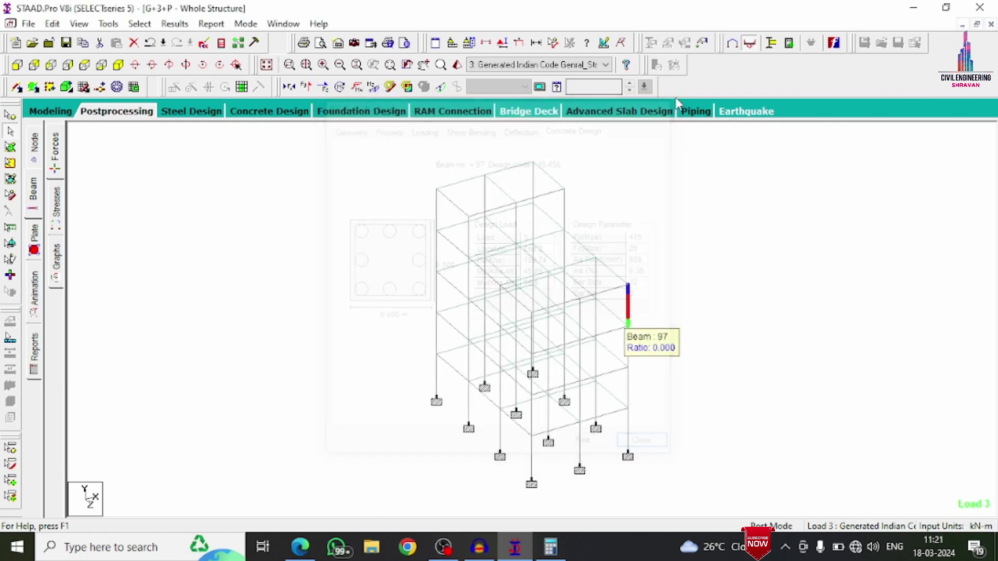
double_click(439, 208)
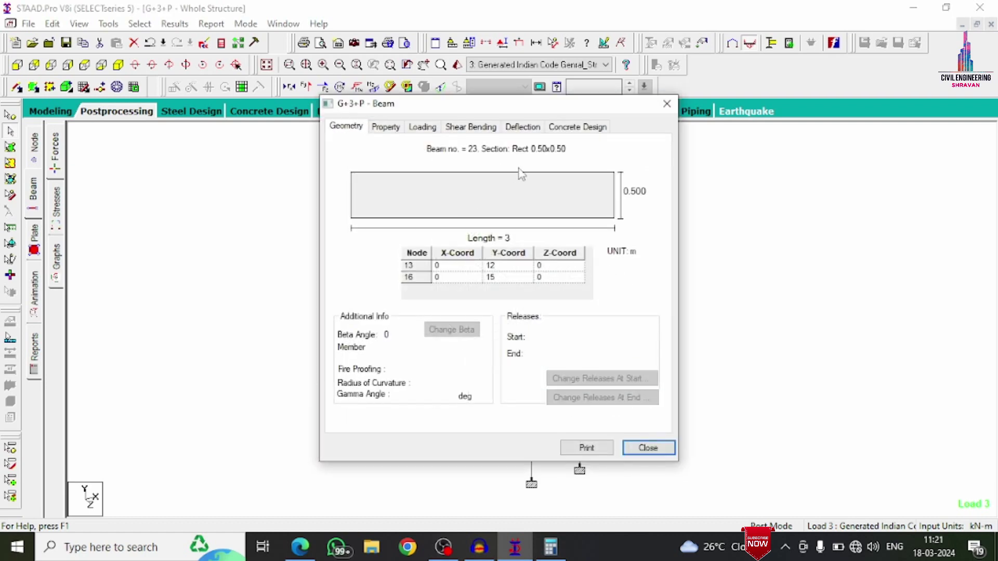
left_click(569, 126)
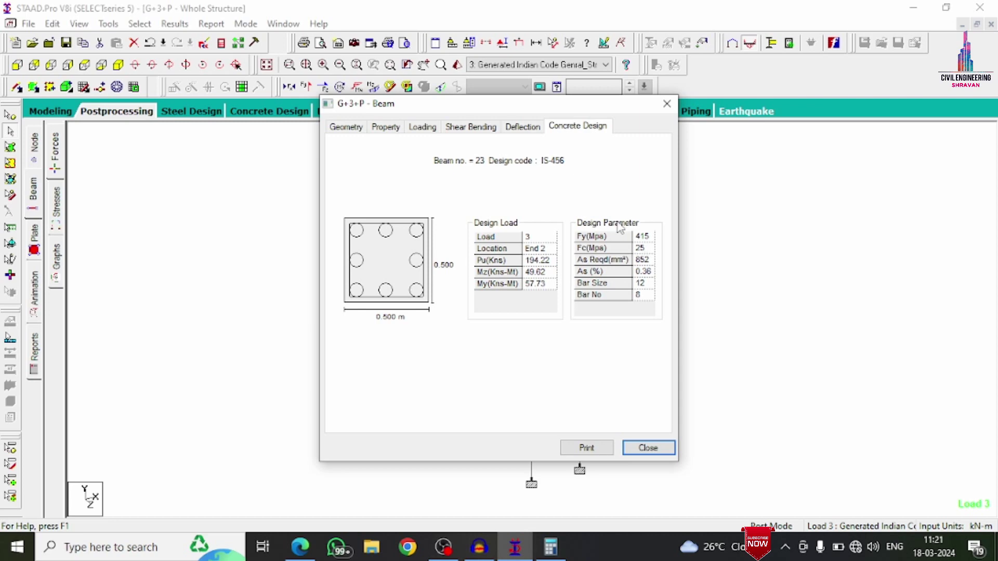
left_click(666, 103)
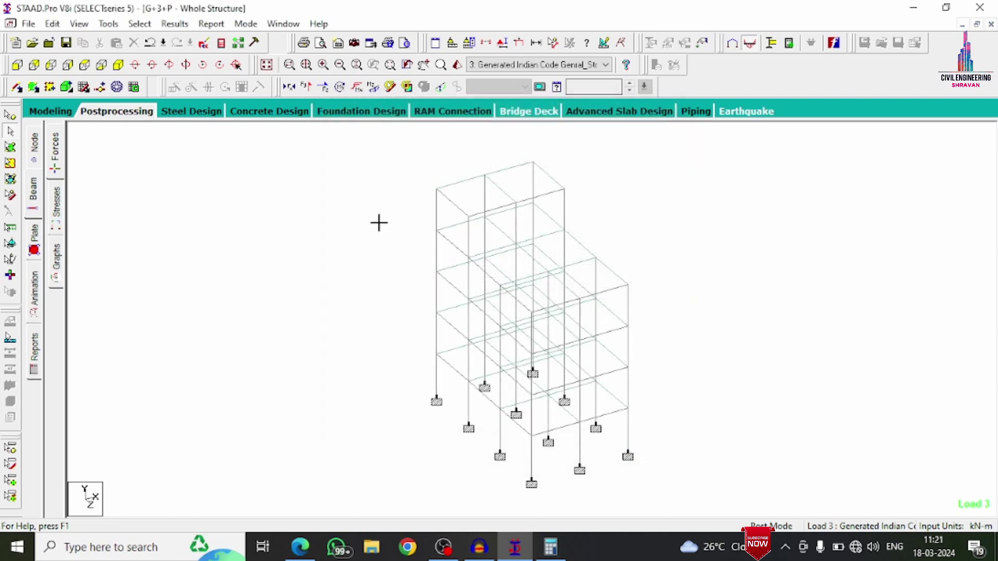
Review the CONCRETE DESIGN results in the analysis output file from the beams through the columns and elements, and close the file.
left_click(221, 43)
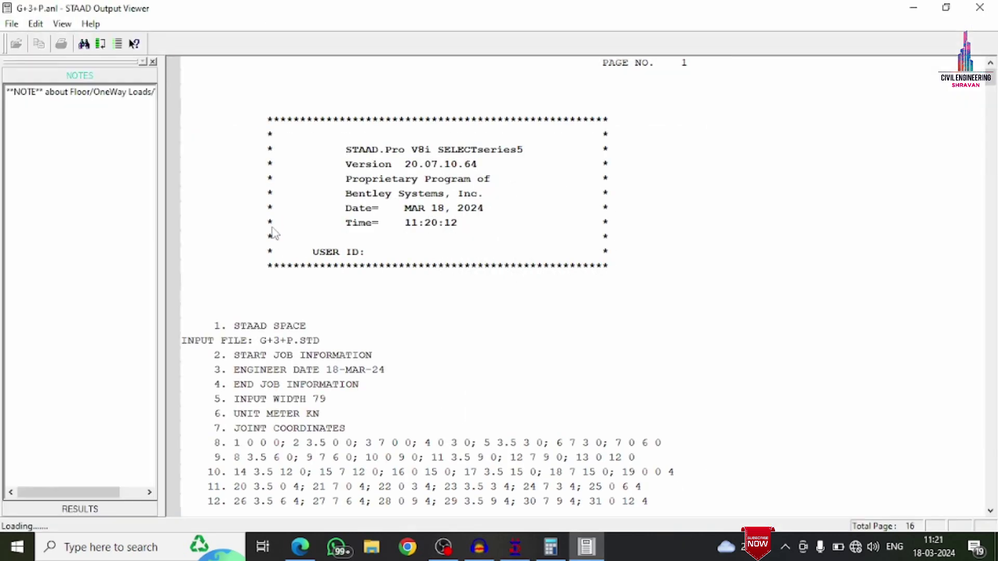
left_click(95, 507)
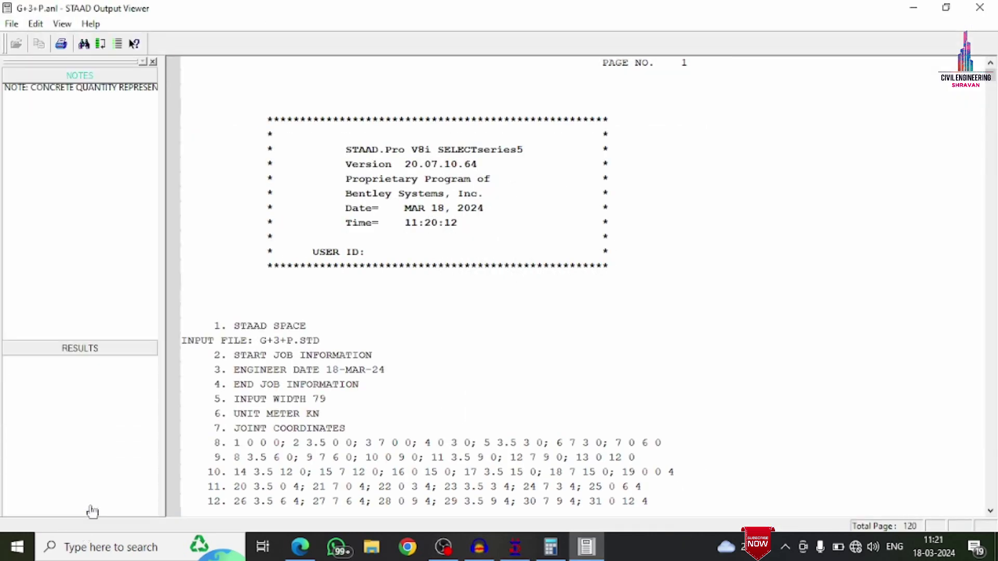
left_click(51, 107)
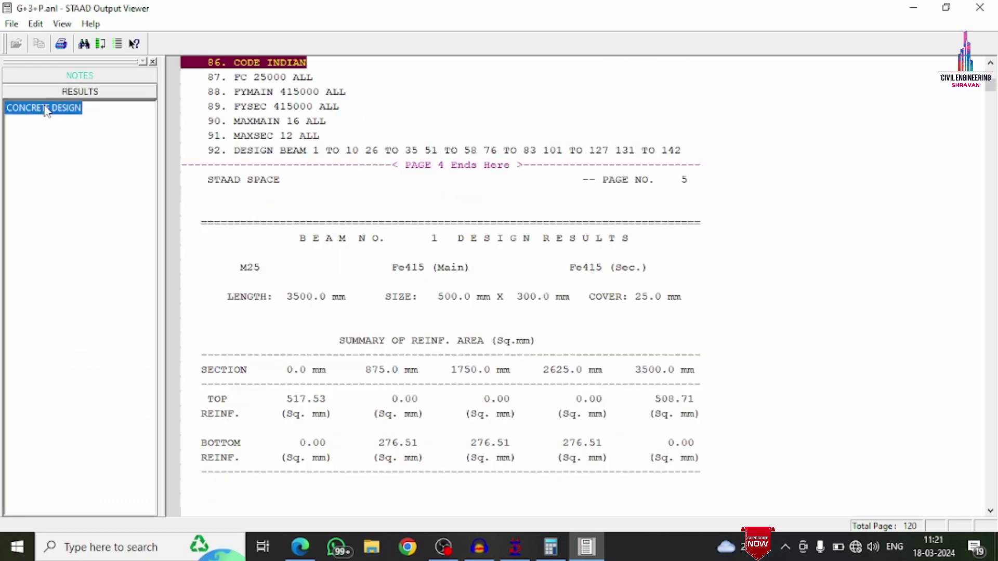
left_click_drag(990, 87, 995, 376)
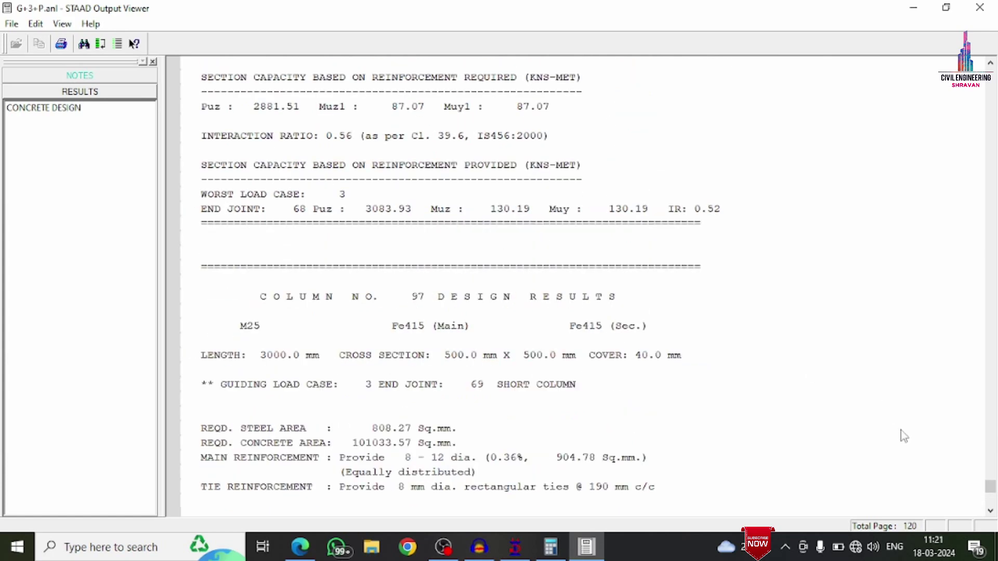
left_click(992, 507)
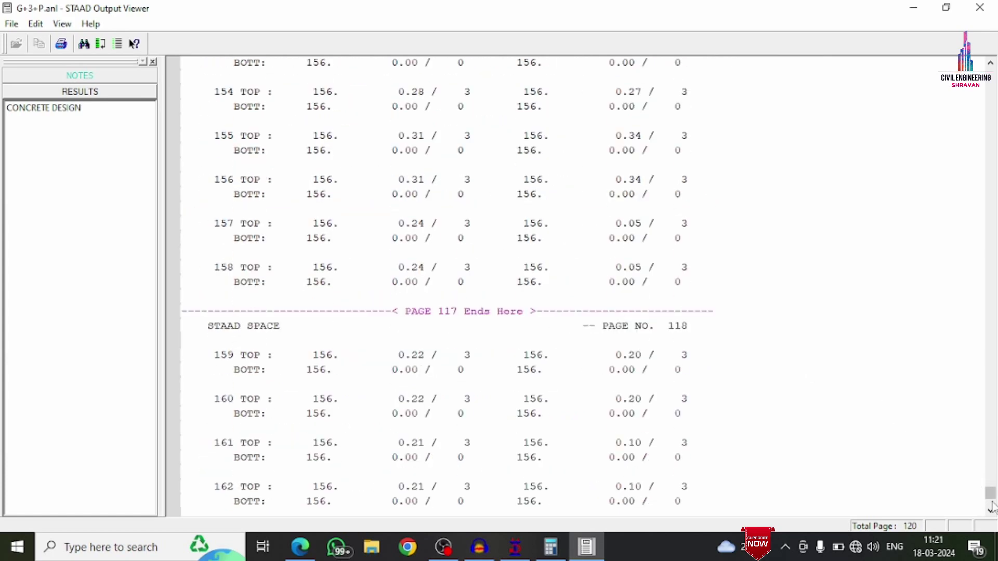
left_click(336, 223)
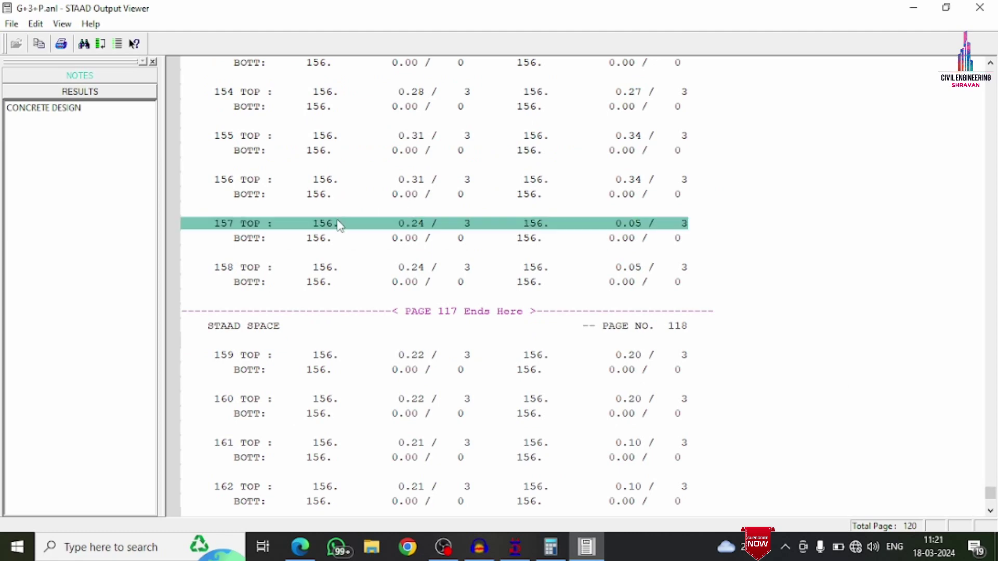
left_click(979, 7)
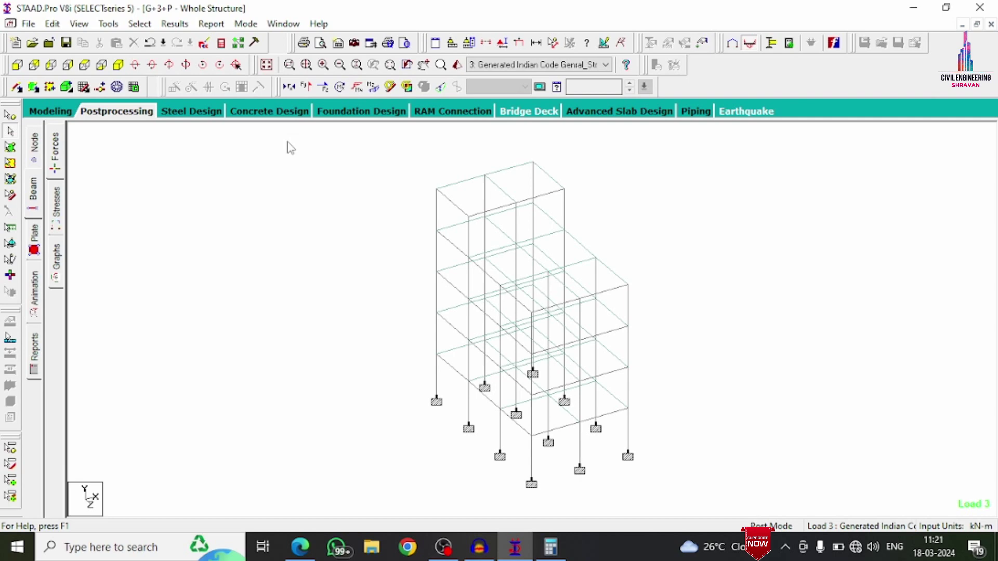
Send all supports with load cases DL and LL to STAAD.foundation for foundation design, and close its output pane.
left_click(372, 111)
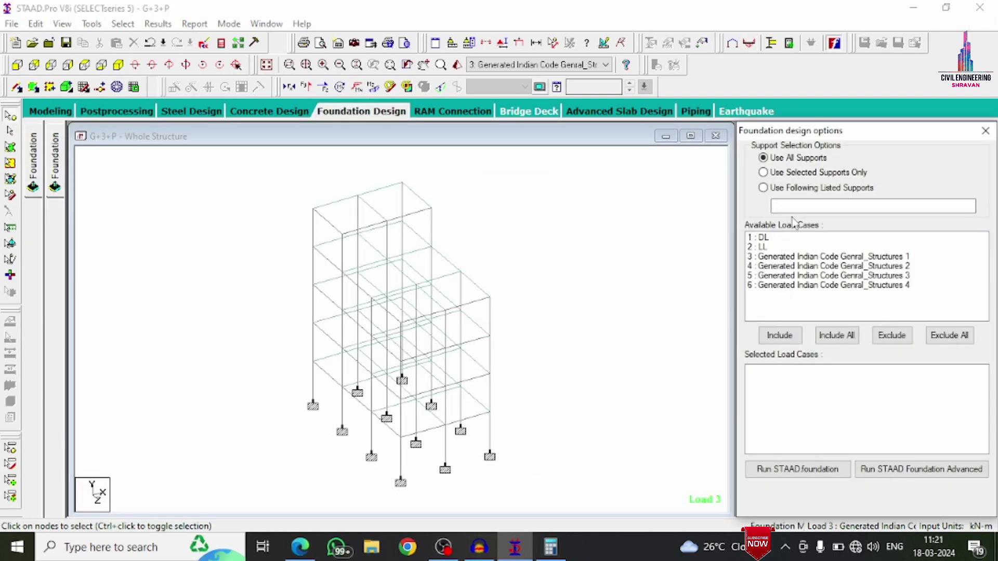
left_click(790, 247)
left_click(779, 241, "ctrl")
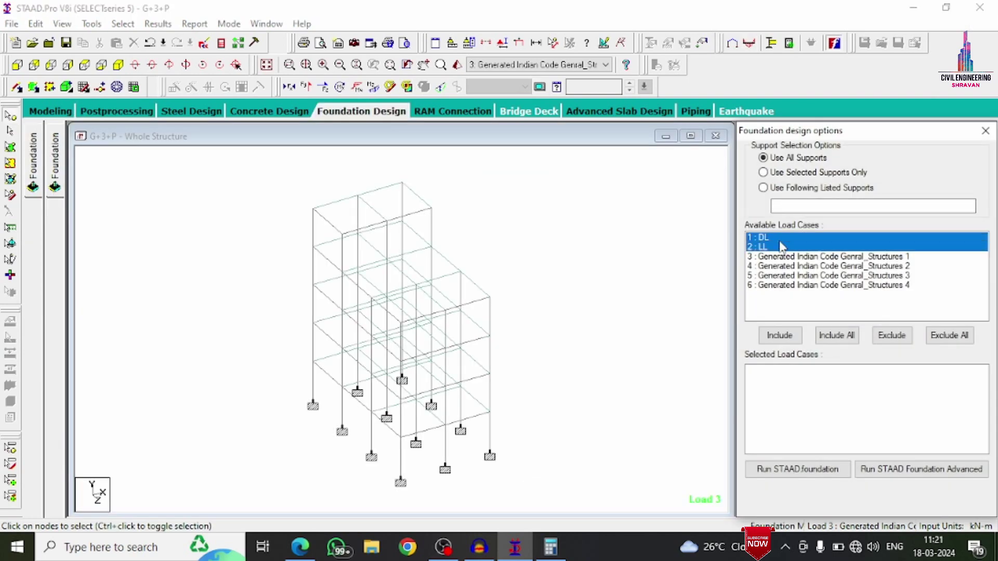
left_click(779, 335)
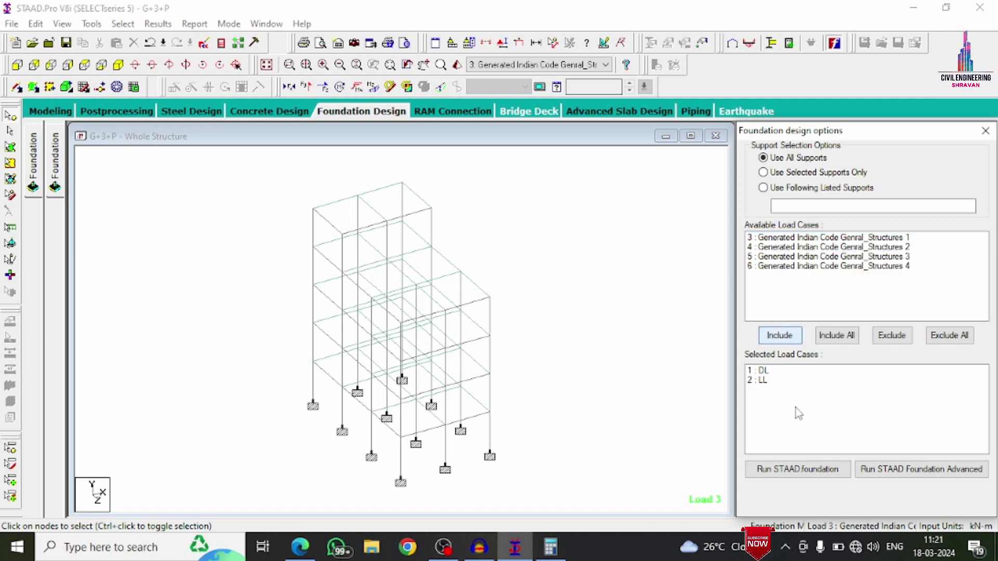
left_click(805, 468)
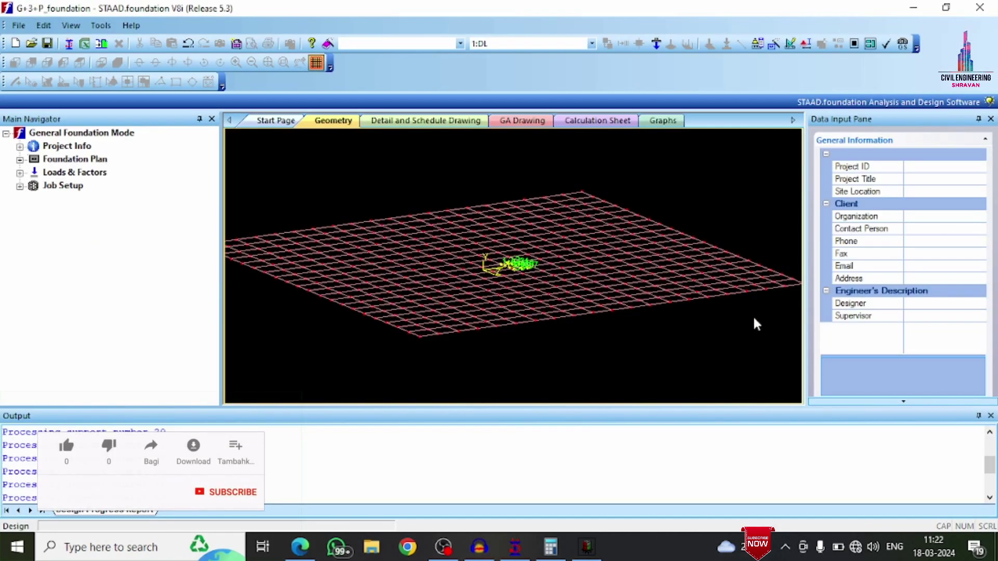
left_click(990, 415)
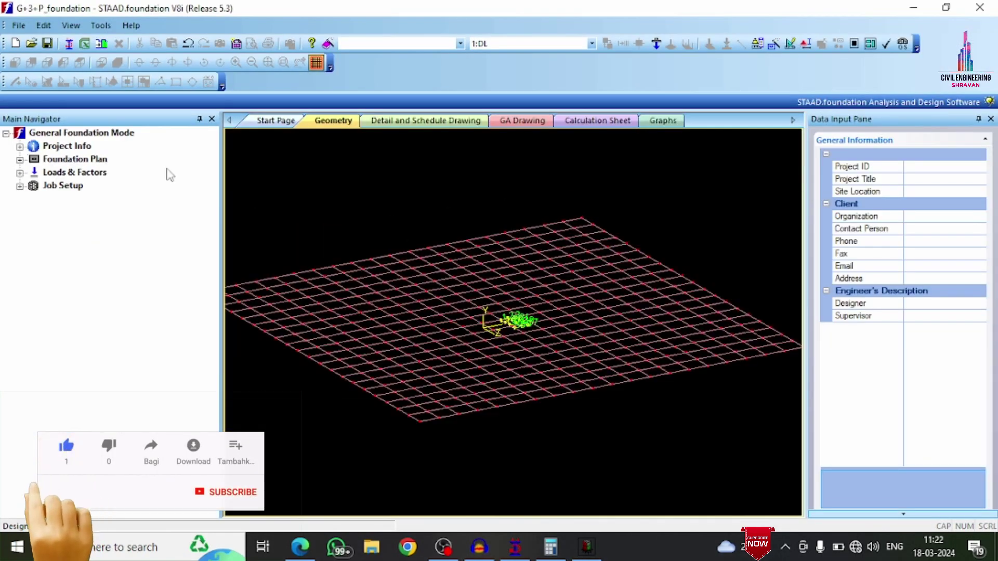
Generate the service load combinations from number 101 and the ultimate load combinations from number 201 using the INDIAN combination table.
left_click(20, 172)
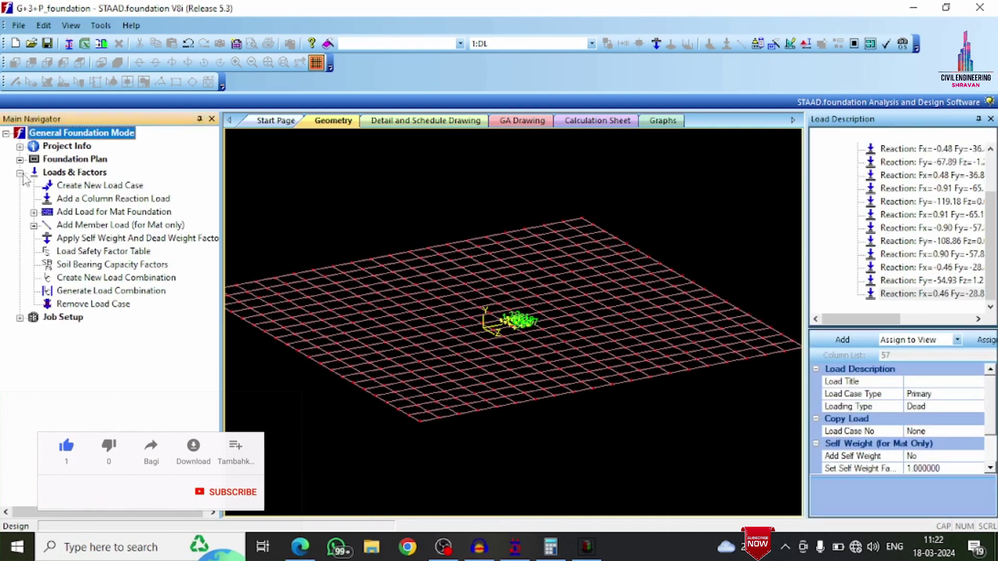
left_click(83, 291)
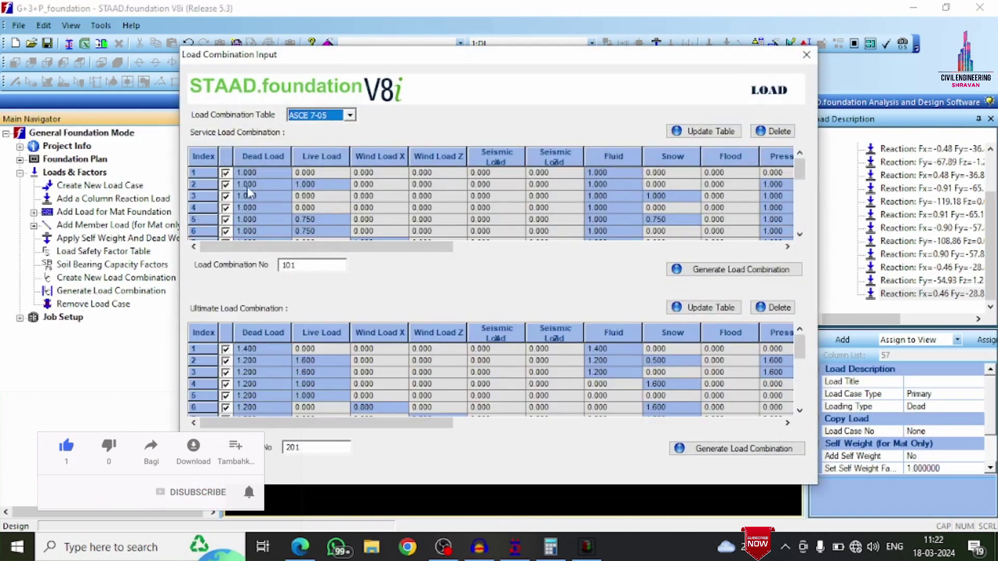
left_click(310, 115)
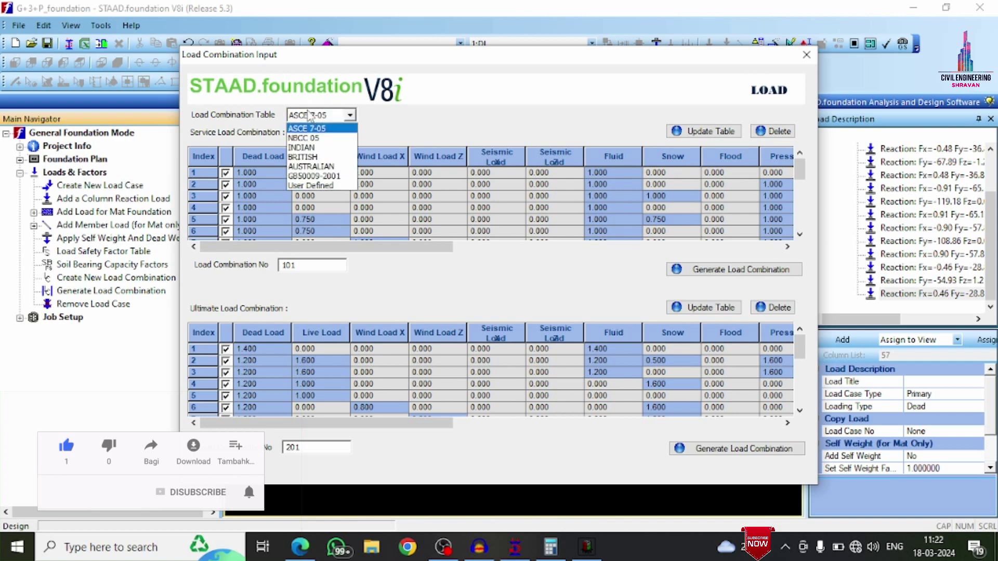
left_click(312, 148)
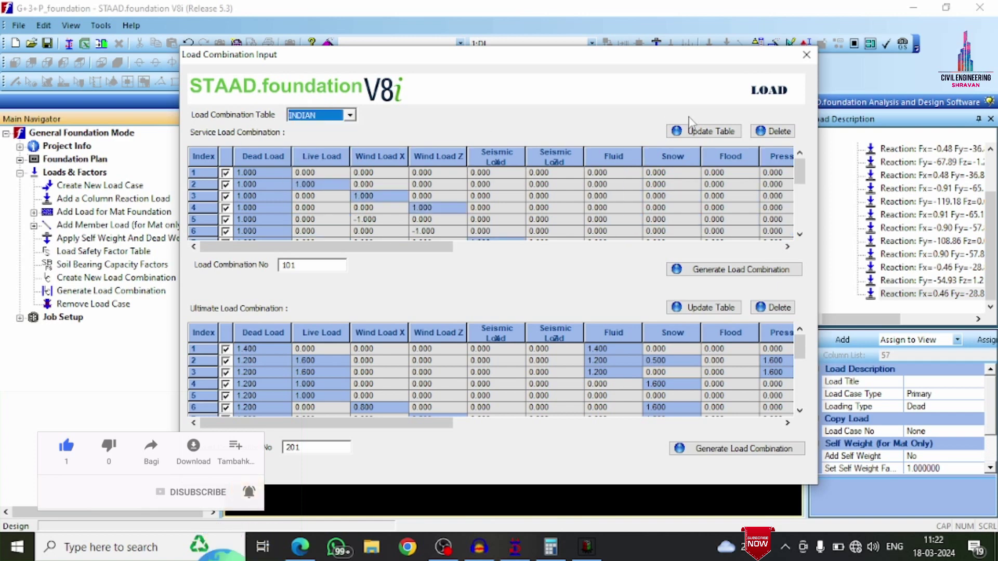
left_click(686, 270)
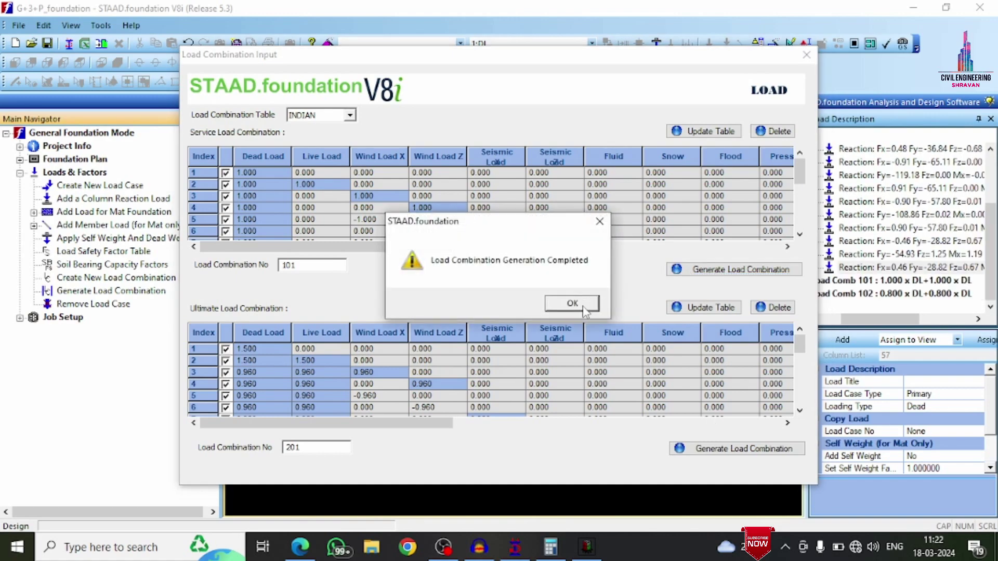
left_click(572, 303)
left_click(730, 449)
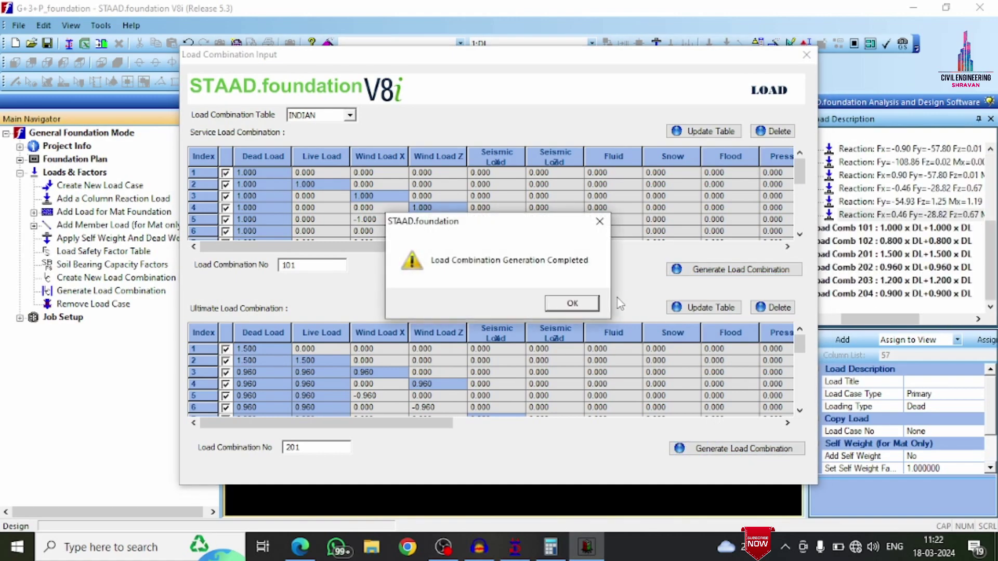
left_click(568, 304)
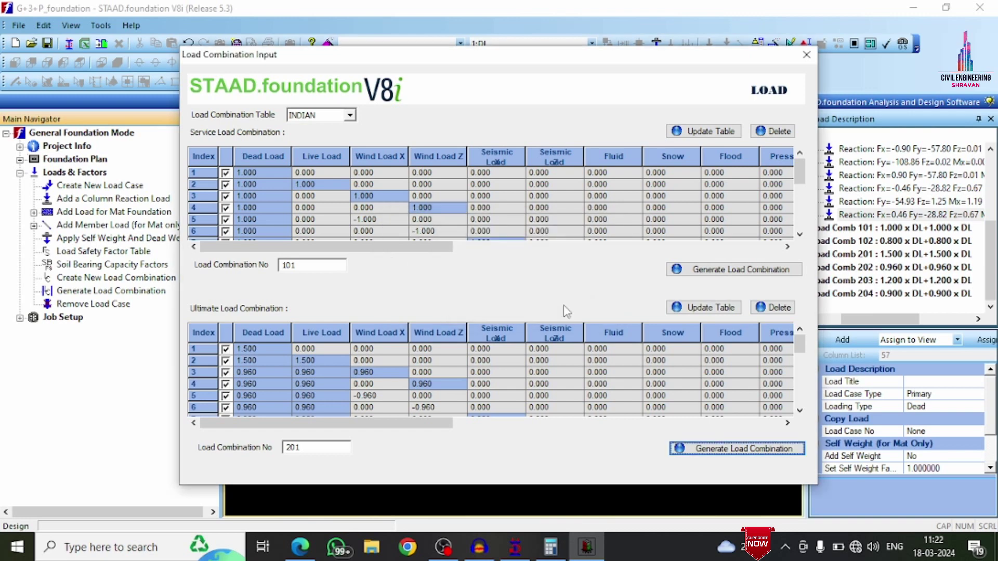
left_click(795, 59)
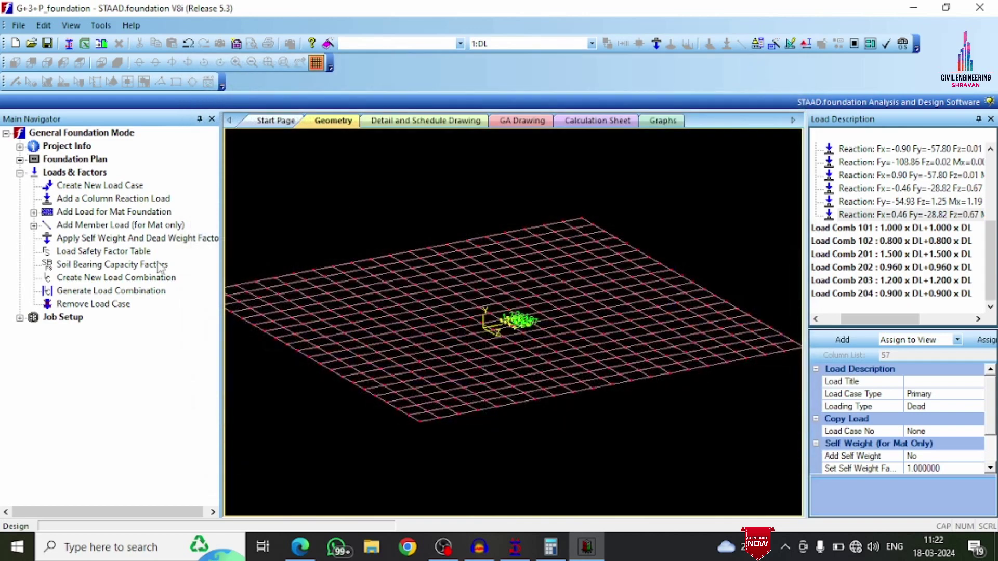
Set up a new isolated footing job named G+3+P with the Indian design code and SI units.
left_click(20, 318)
left_click(78, 331)
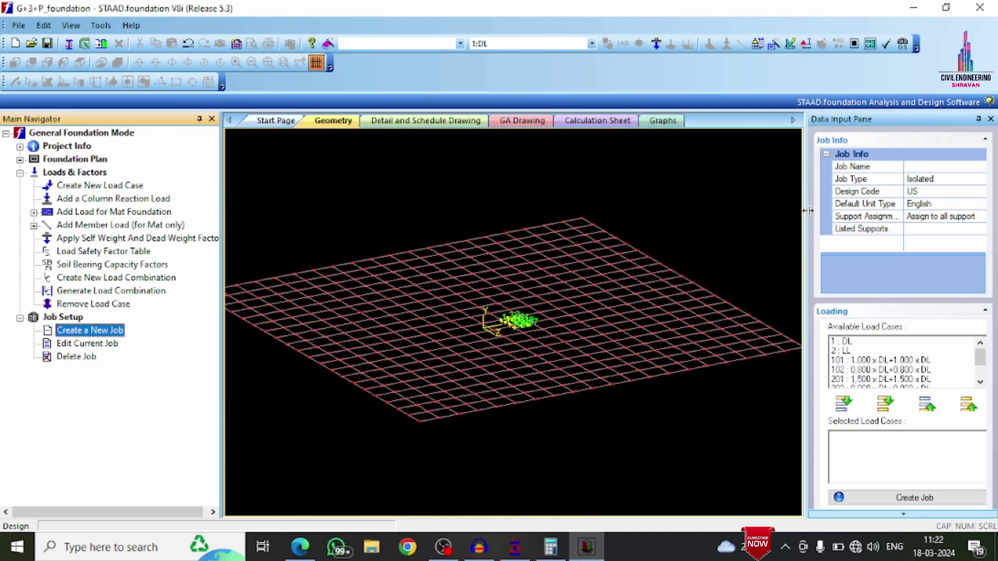
left_click(913, 168)
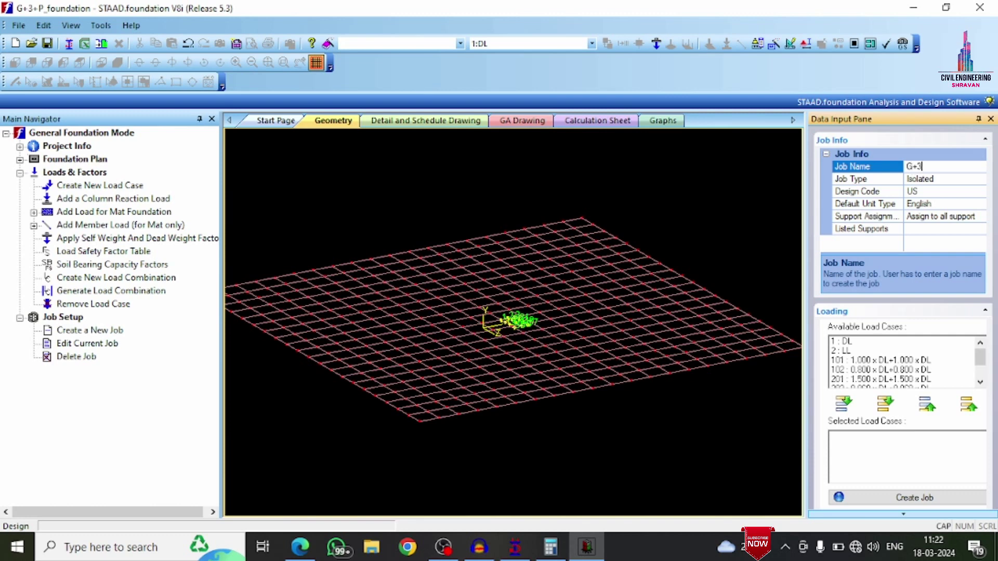
left_click(981, 191)
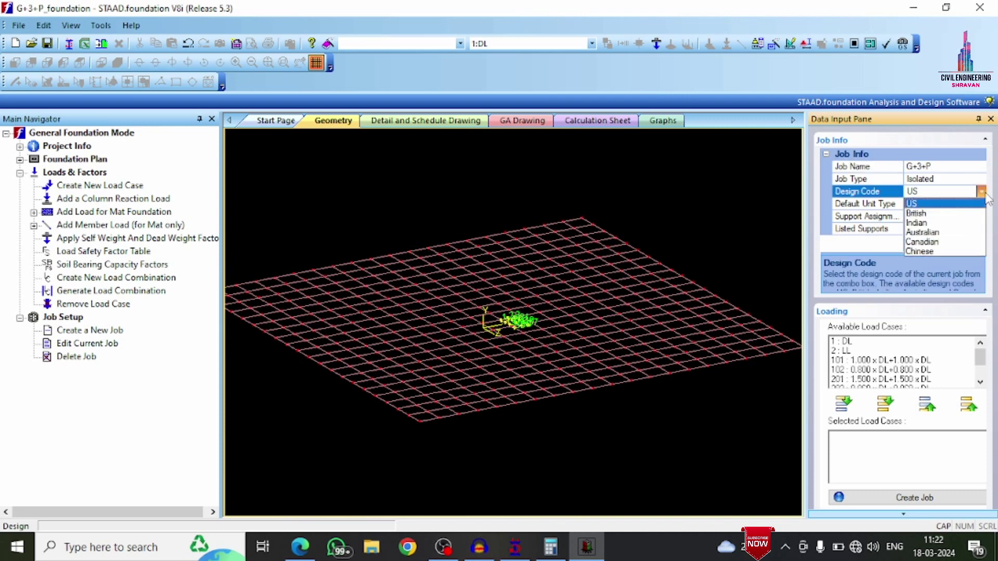
left_click(917, 222)
left_click(981, 204)
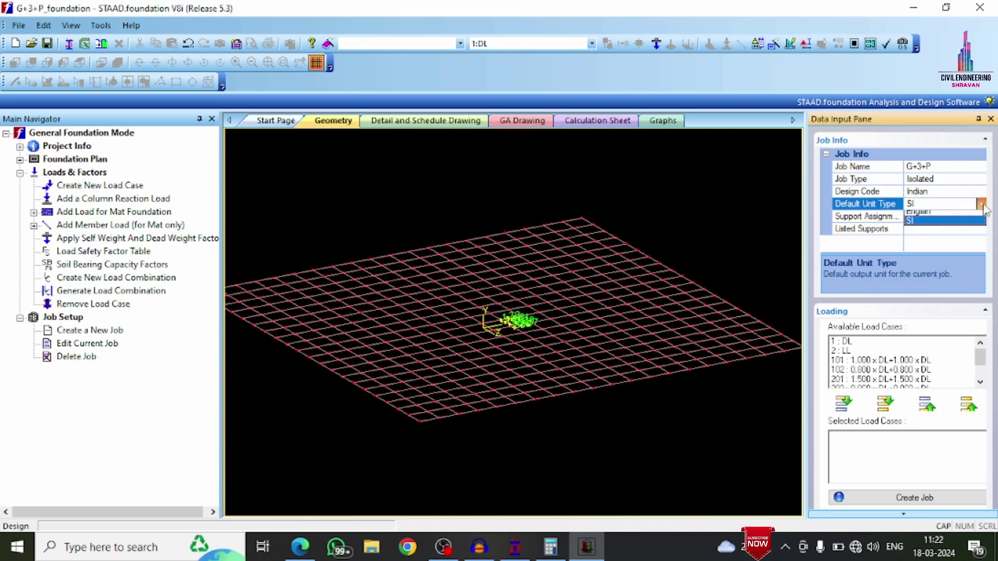
left_click(943, 226)
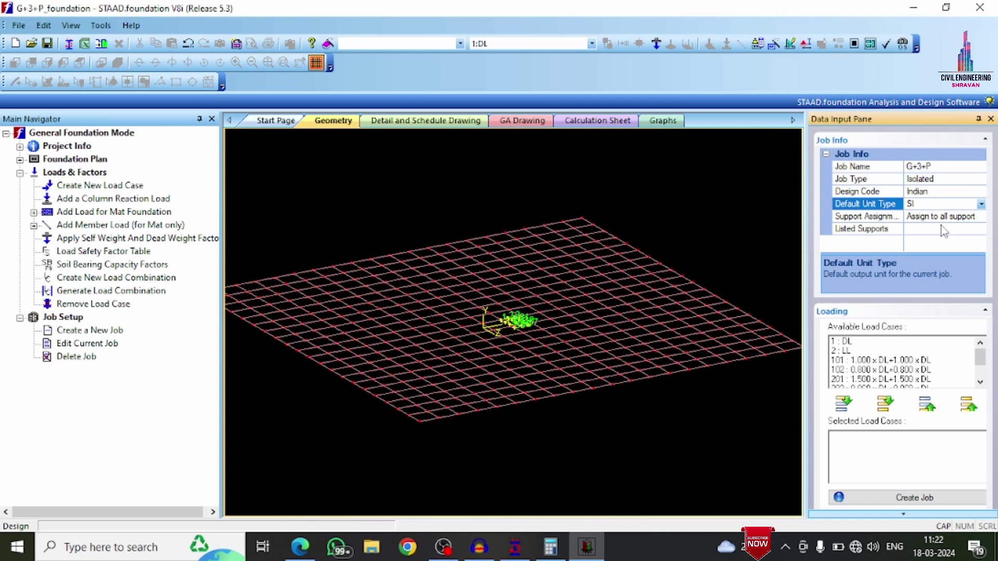
Include load combinations 101, 102 and 201 to 204 in the job, create the job and close the output pane.
left_click(879, 362)
left_click(864, 371, "shift")
left_click(849, 383, "shift")
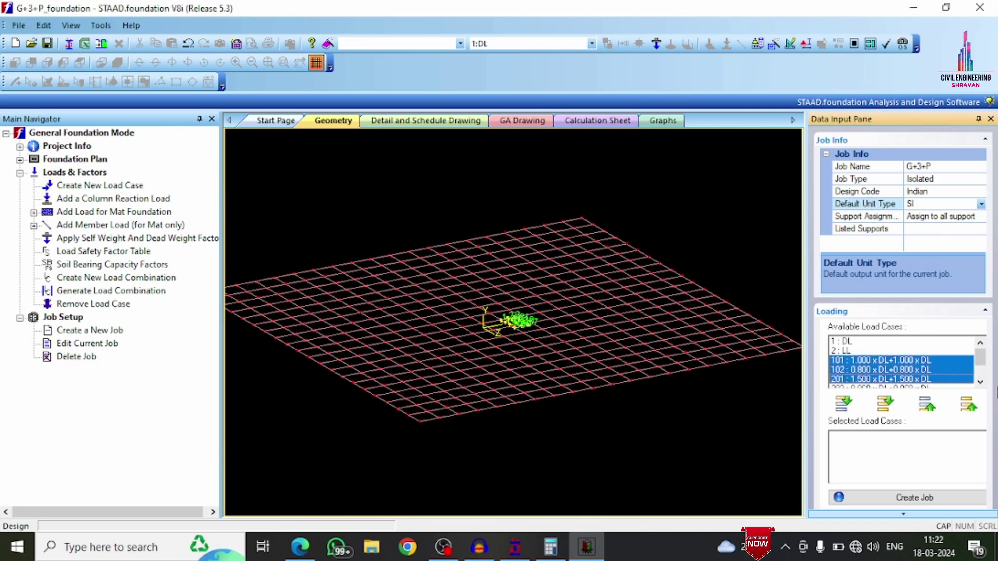
left_click(979, 383)
left_click(979, 382)
left_click(980, 383)
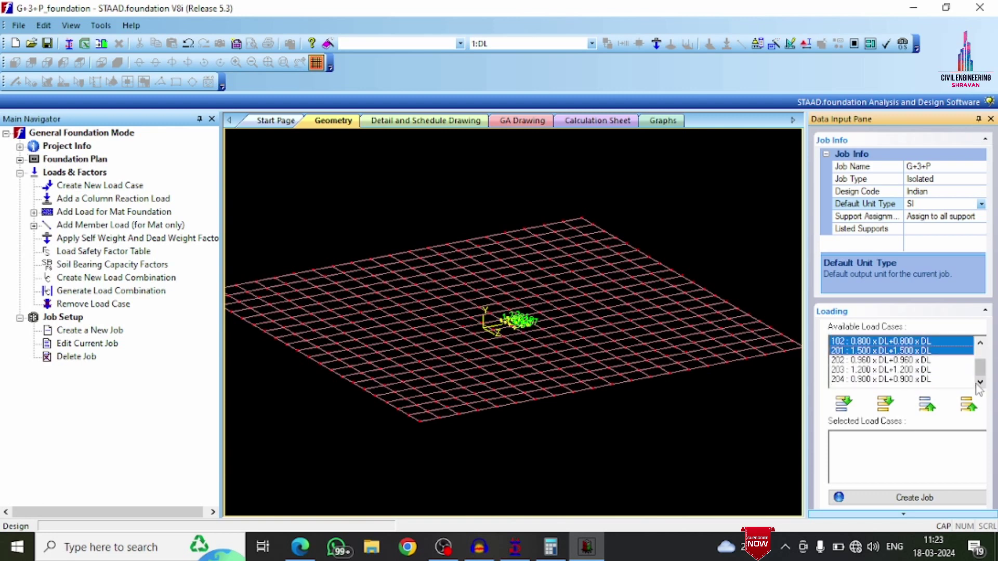
left_click(857, 354, "ctrl")
left_click(855, 352, "ctrl")
left_click(851, 360, "ctrl")
left_click(846, 369, "ctrl")
left_click(842, 380, "ctrl")
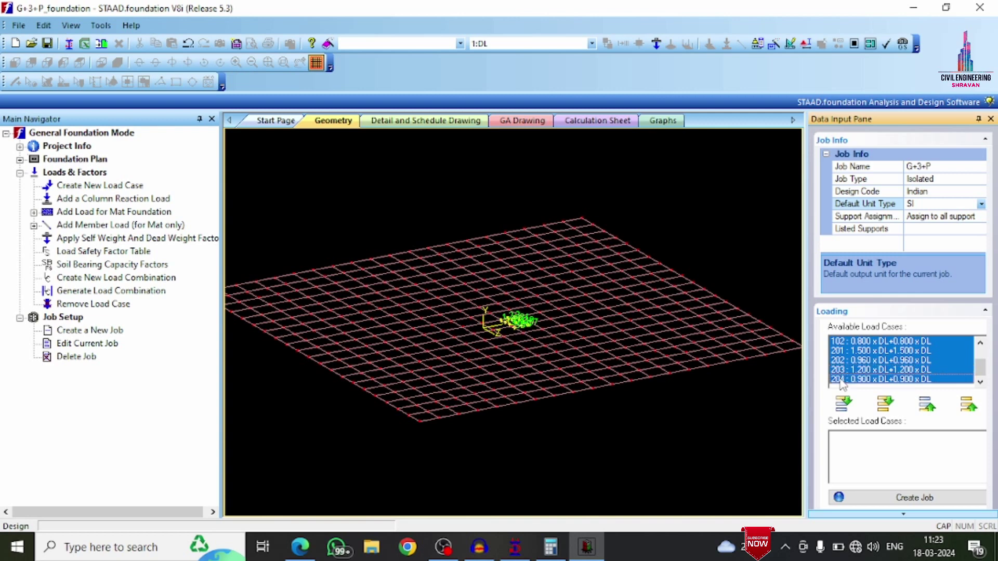
left_click(843, 404)
left_click(915, 498)
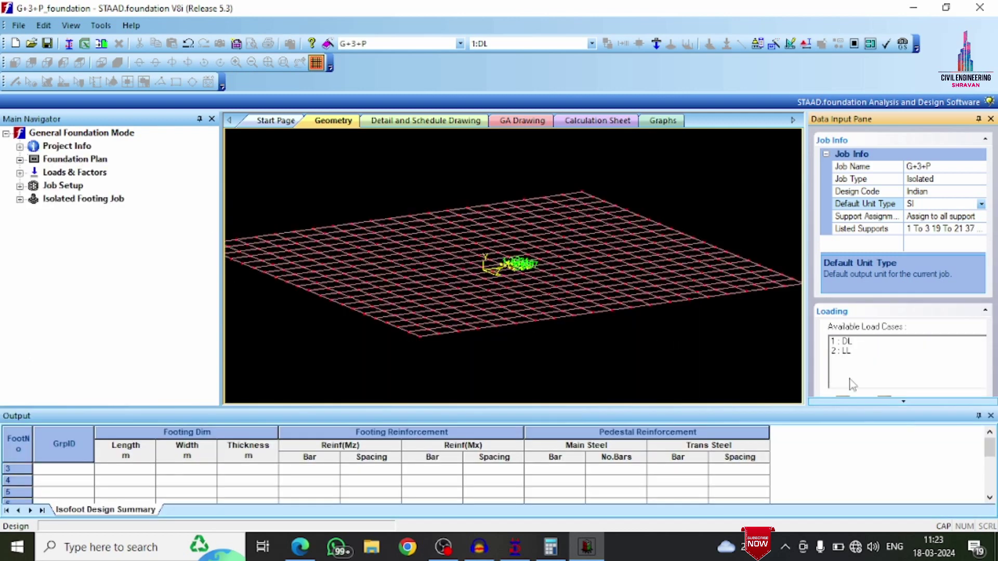
left_click(991, 416)
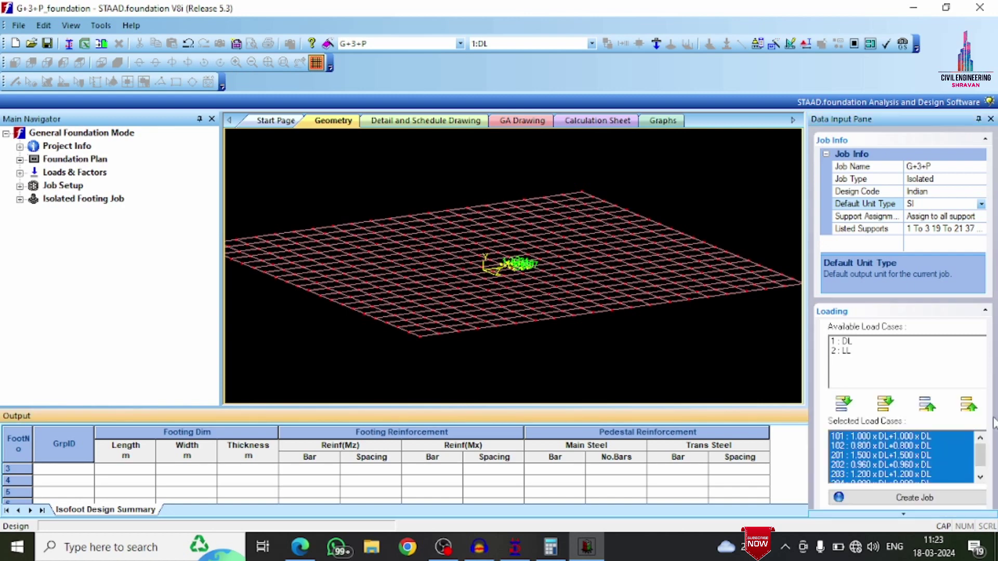
Go through the isolated footing parameters for concrete and rebar, cover and soil, geometry, sliding and overturning, and run the footing design.
left_click(19, 199)
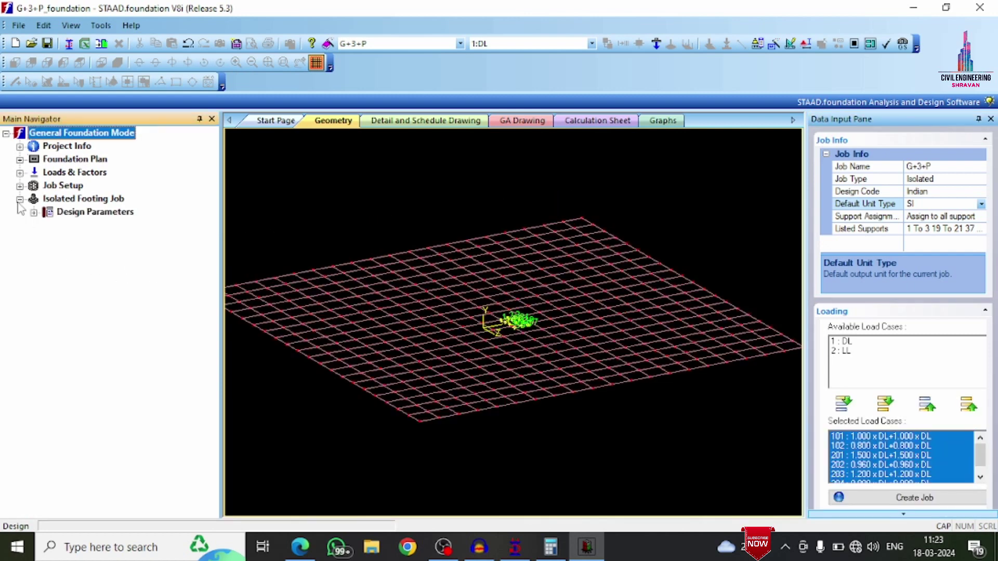
left_click(34, 212)
left_click(83, 225)
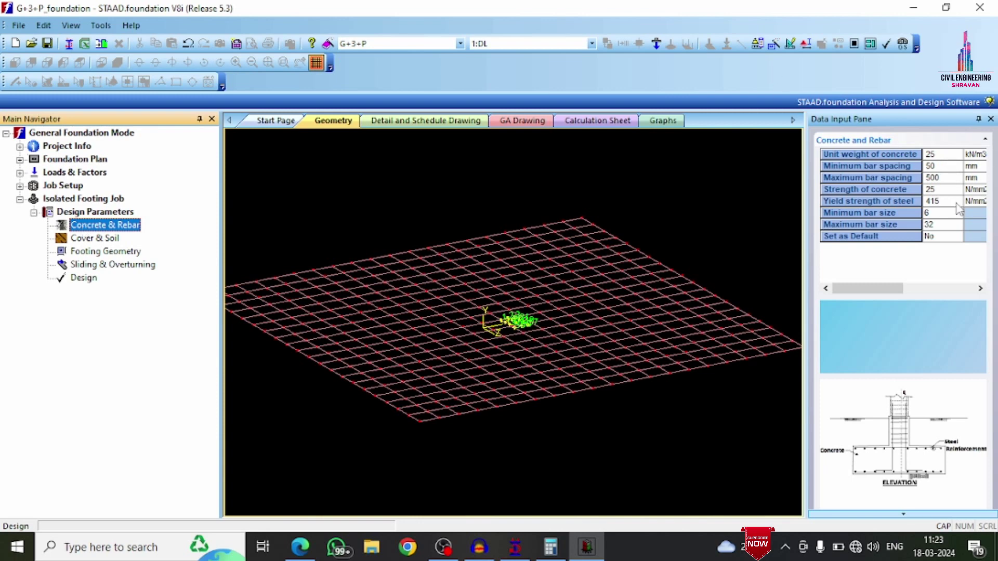
left_click(92, 238)
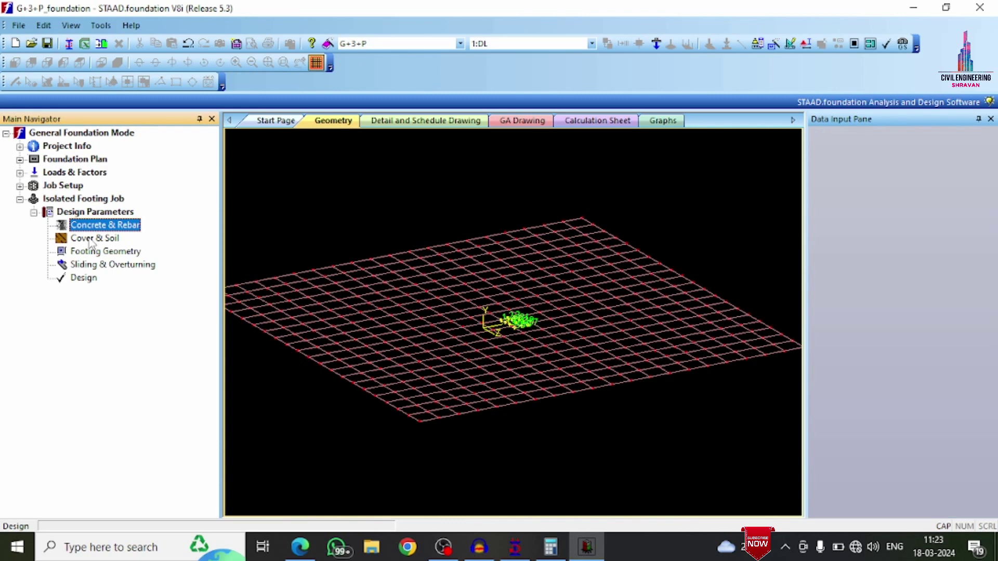
left_click(113, 253)
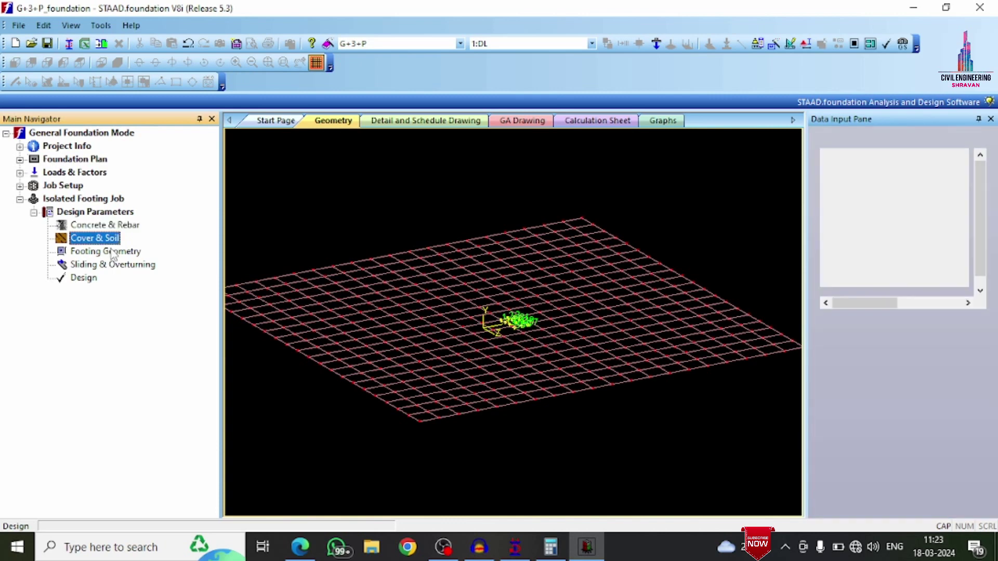
left_click(117, 265)
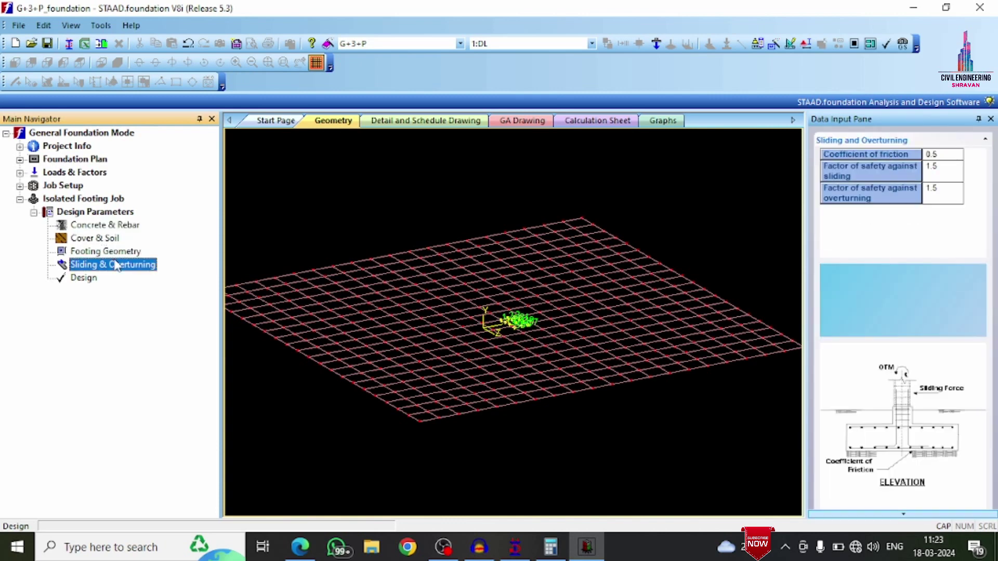
left_click(87, 279)
left_click(495, 304)
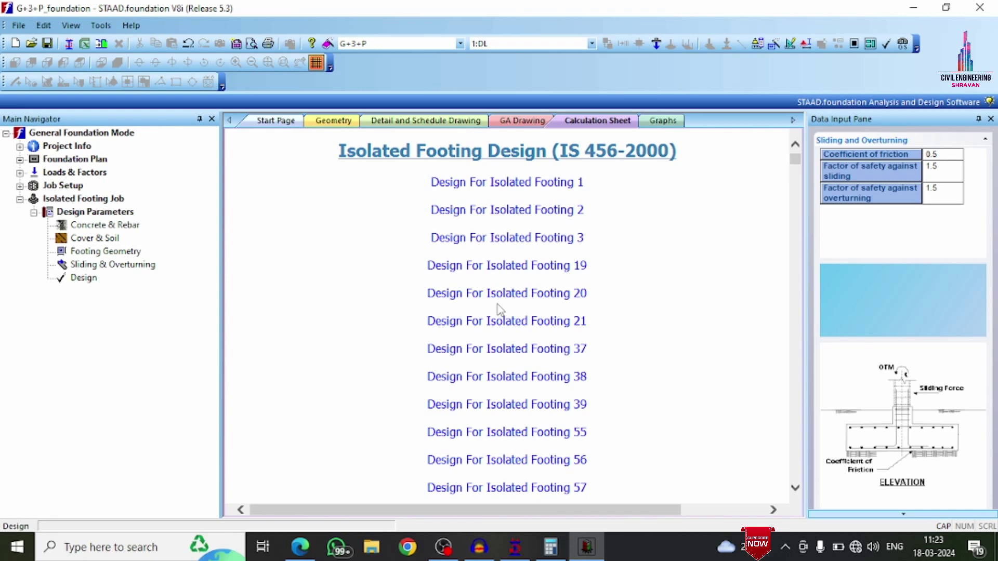
Examine the design calculations of isolated footing 20, including its shear check and reinforcement, in the calculation sheet.
left_click(499, 296)
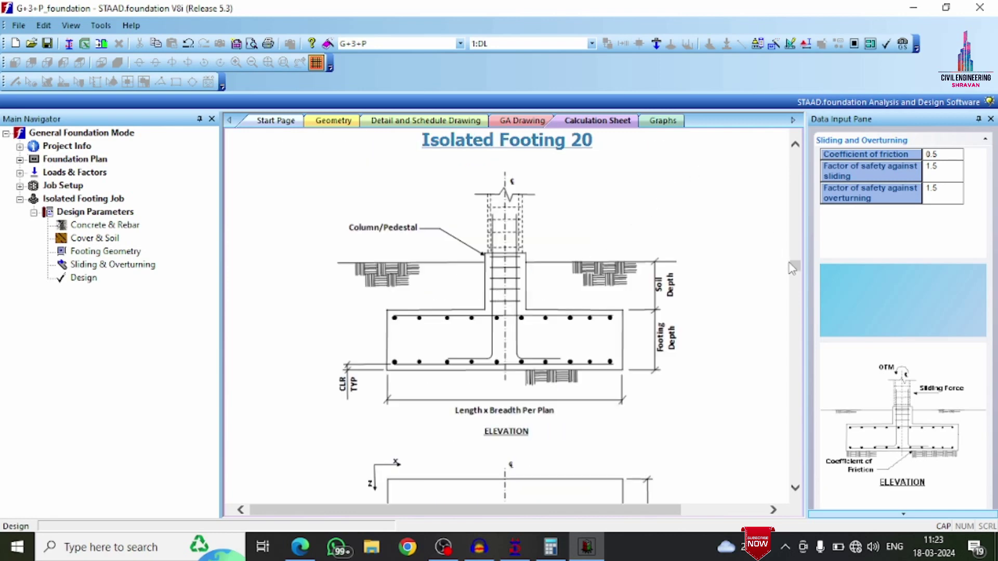
scroll(792, 268, "right", 3)
mouse_move(794, 267)
left_mouse_down()
mouse_move(798, 311)
mouse_move(802, 299)
left_mouse_up()
scroll(804, 308, "down", 5)
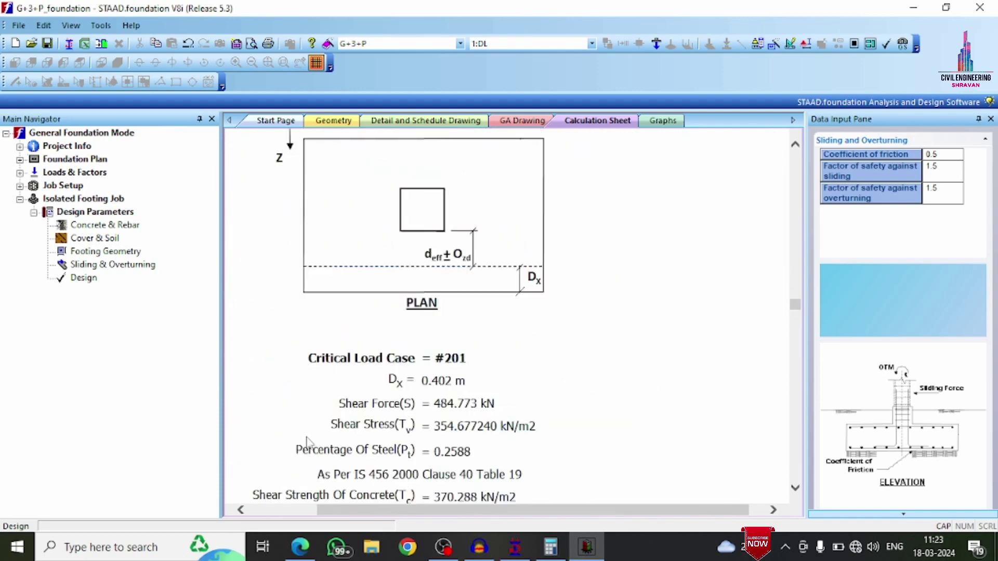
left_click_drag(353, 514, 287, 506)
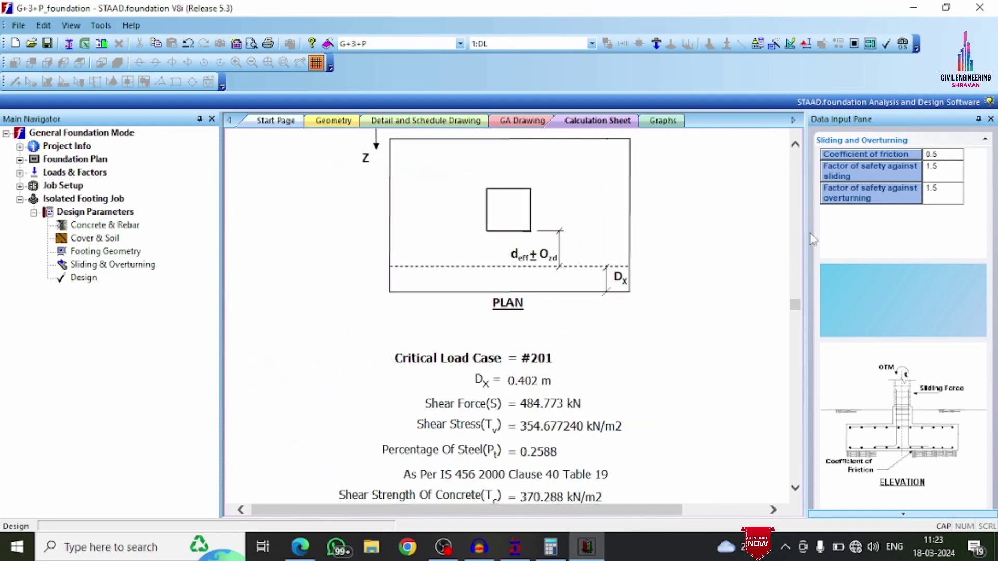
scroll(795, 307, "up", 10)
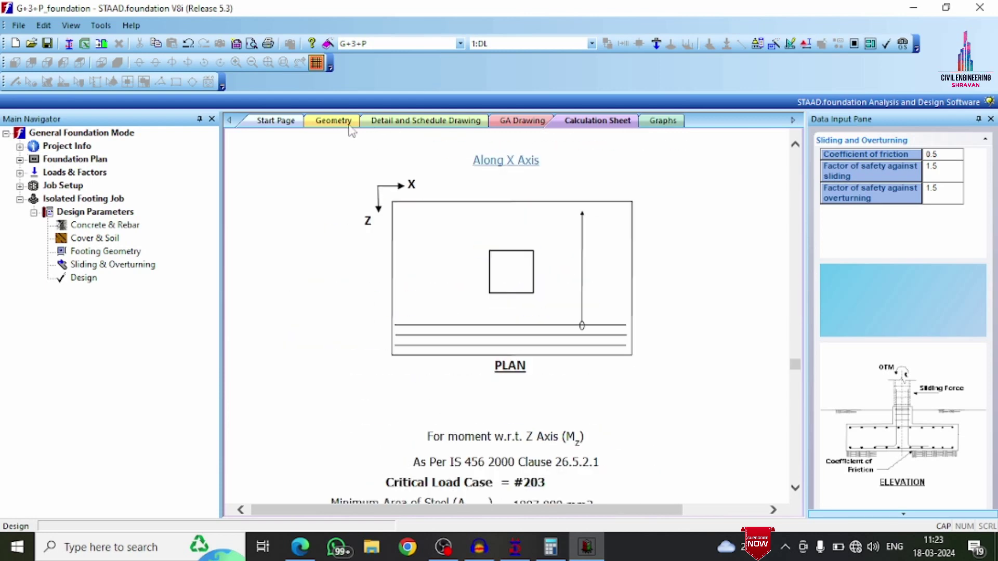
View the foundation geometry and display the detail drawing of footing 1.
left_click(283, 121)
left_click(338, 122)
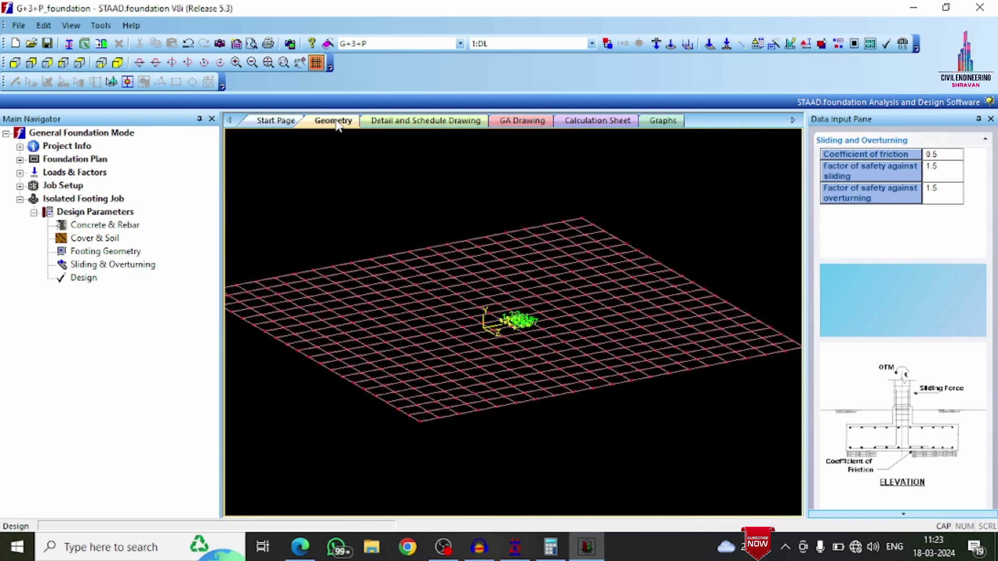
left_click(382, 125)
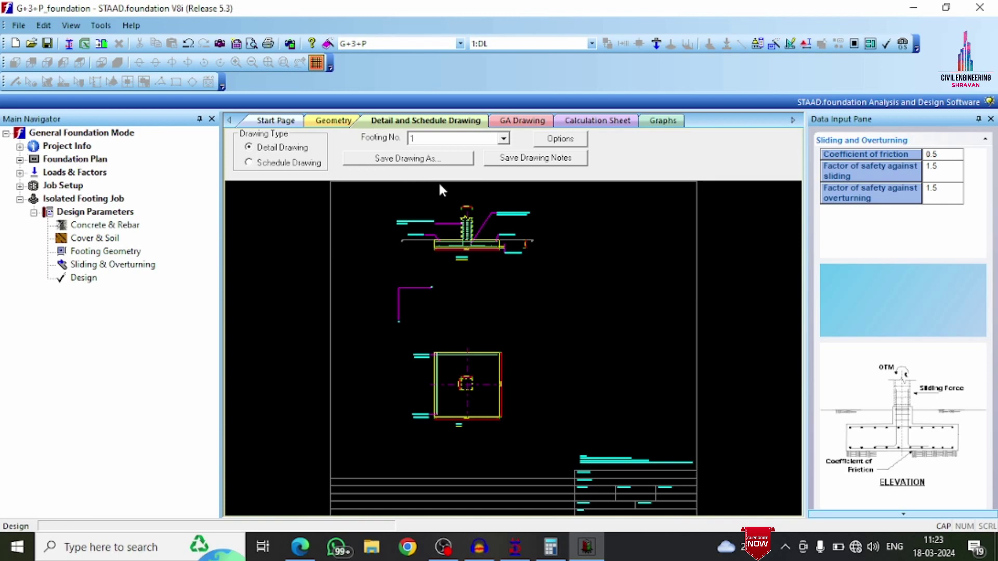
Examine the elevation in the detail drawing of footing 1, including its reinforcement and dimensions.
scroll(438, 182, "down", 5)
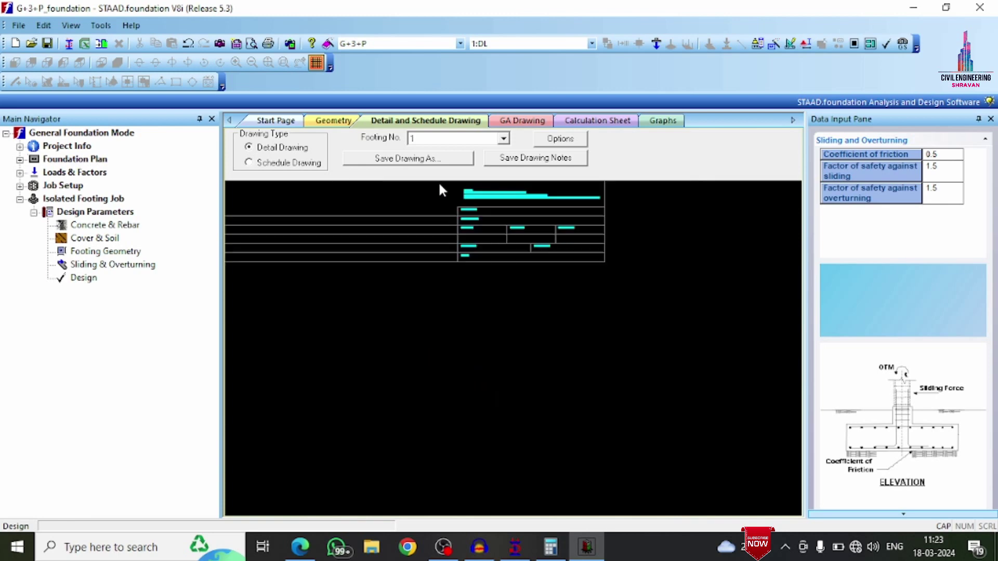
left_click(333, 121)
left_click(379, 121)
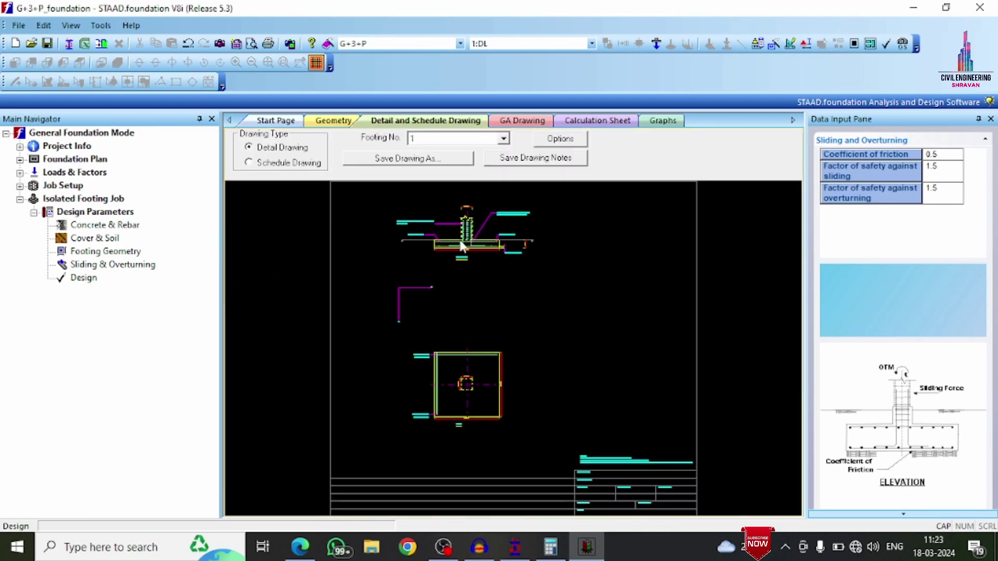
scroll(446, 202, "up", 3)
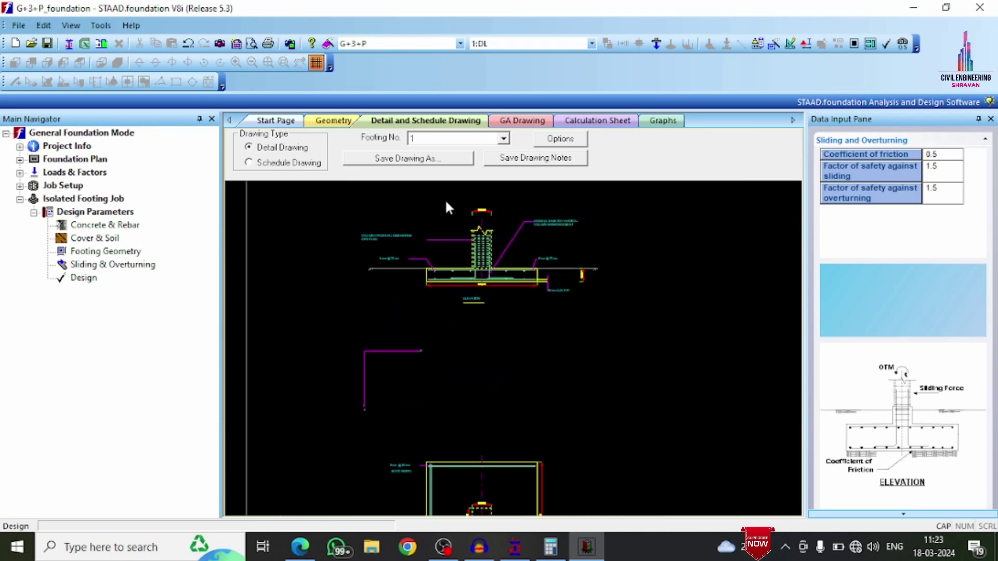
scroll(446, 204, "up", 3)
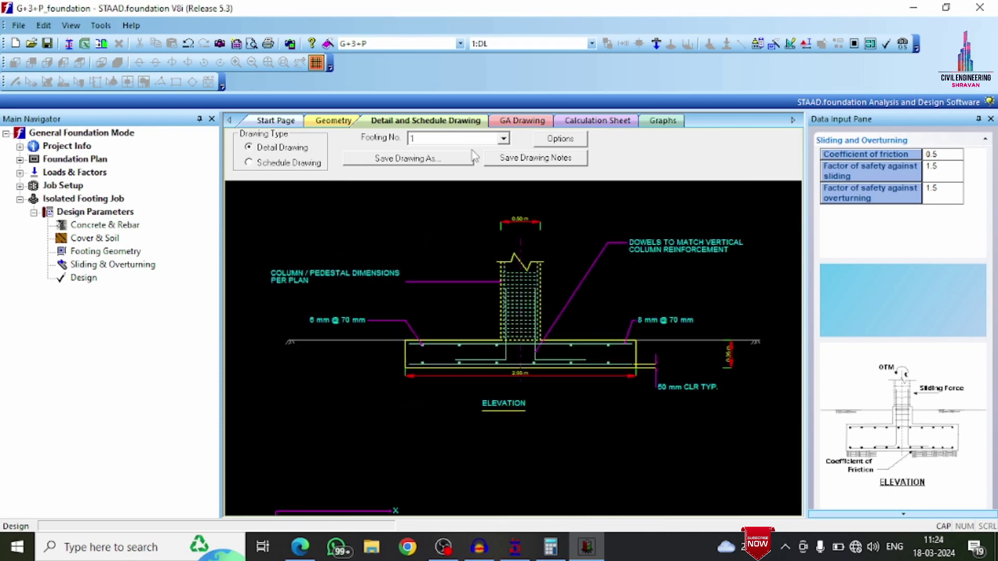
View the general arrangement drawing of all the footings and return to the calculation sheet.
left_click(520, 121)
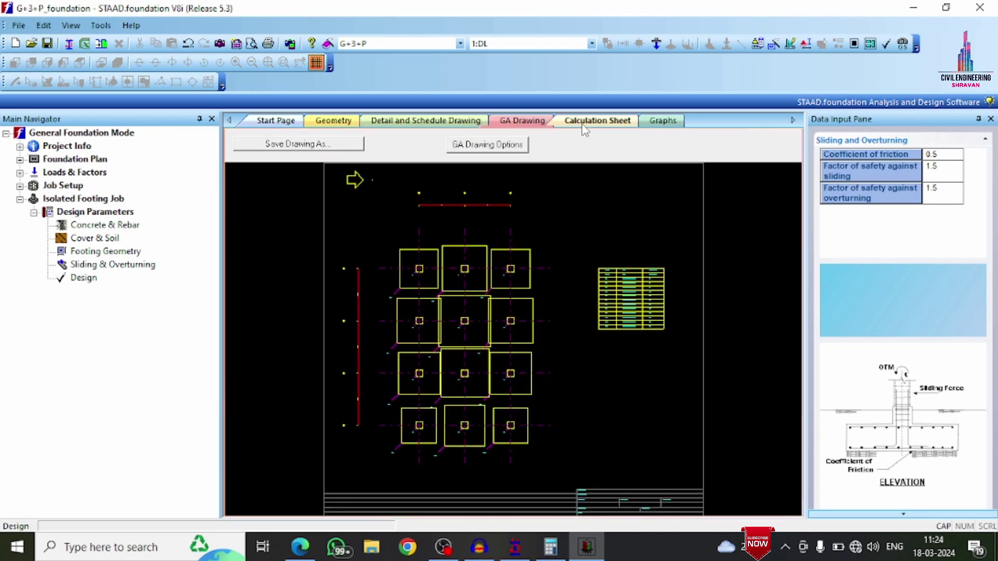
left_click(585, 123)
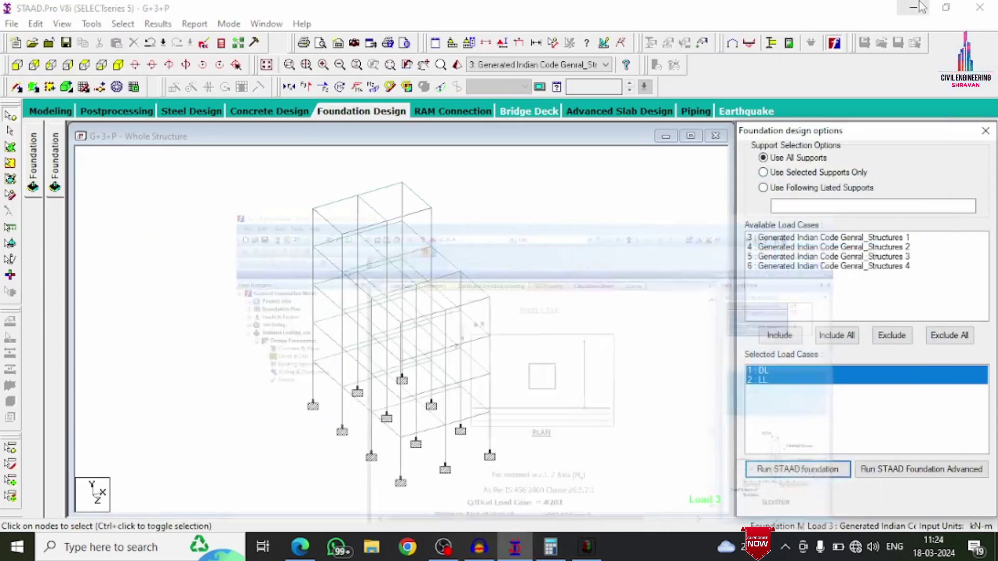
Switch to the G+3+P model in STAAD.Pro and inspect the building from another side in a maximized 3D rendered view.
left_click(913, 7)
left_click(44, 115)
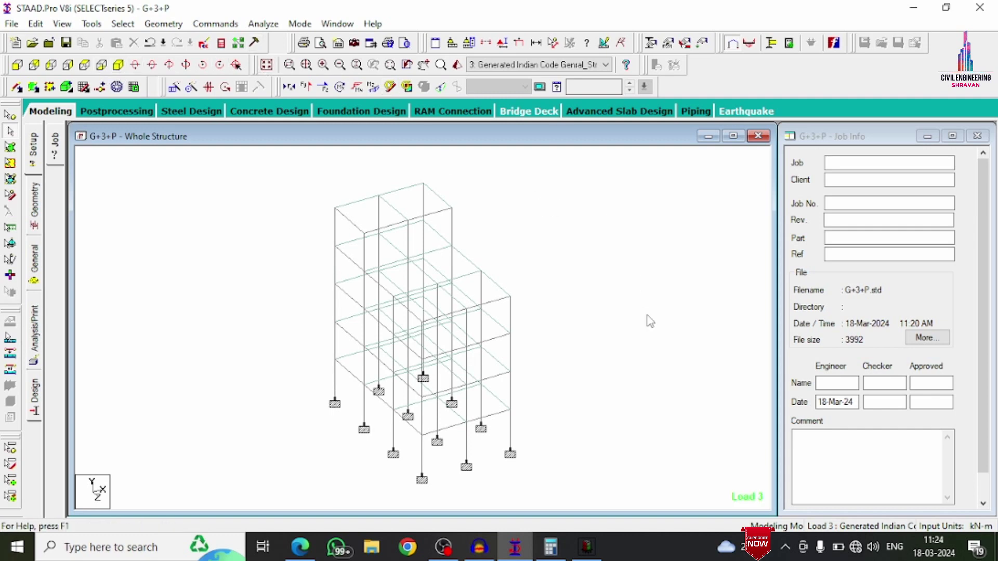
left_click(458, 66)
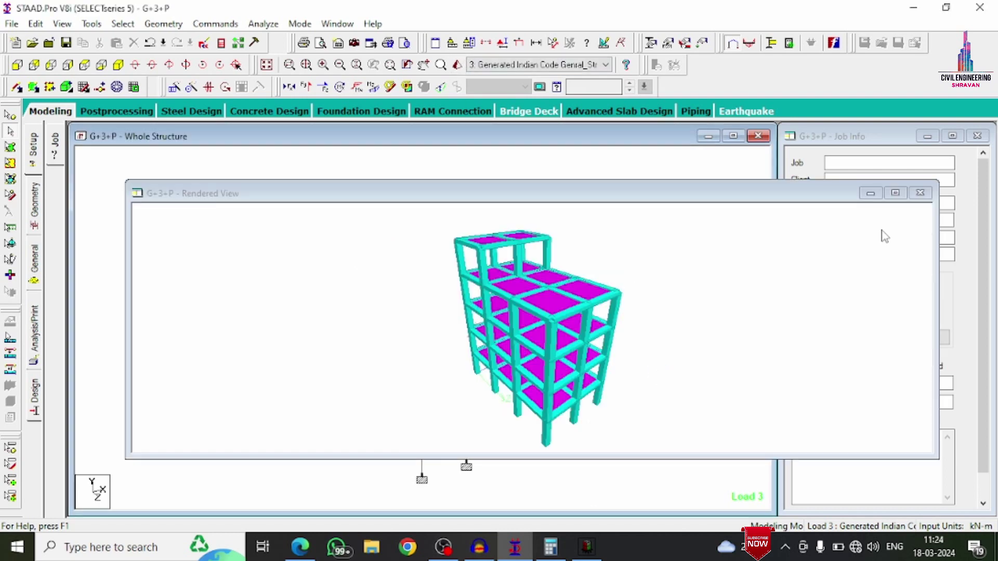
left_click(895, 192)
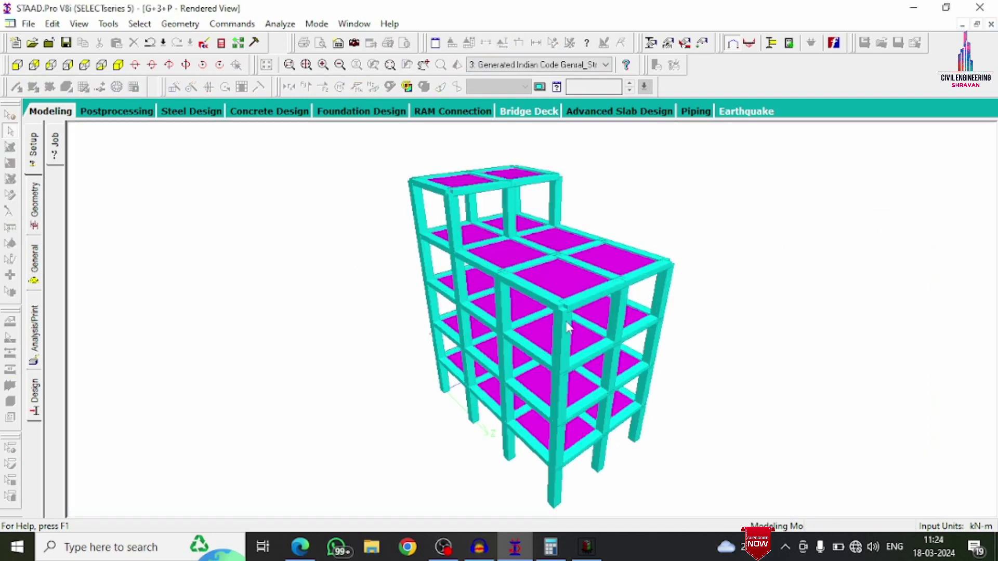
left_click_drag(568, 326, 696, 315)
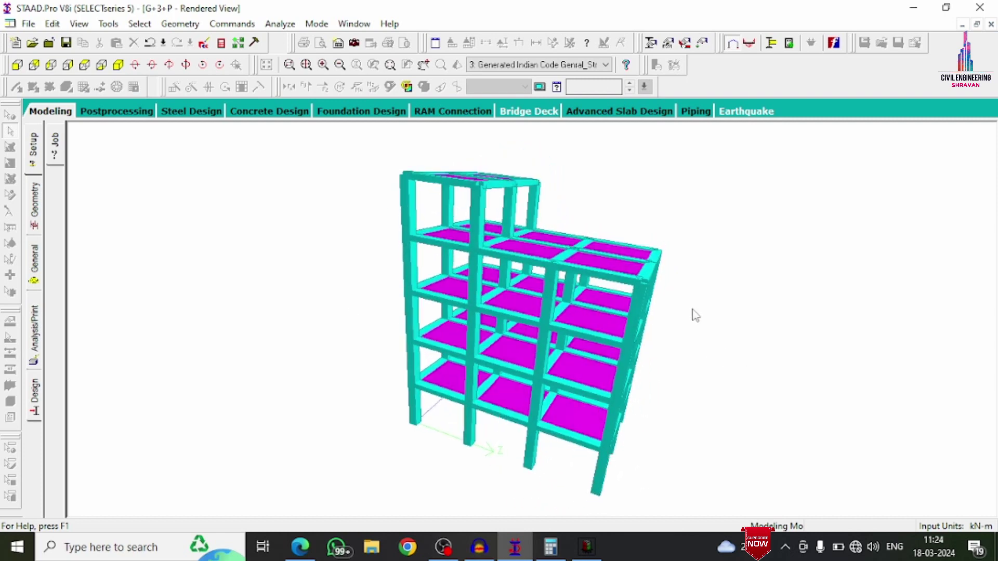